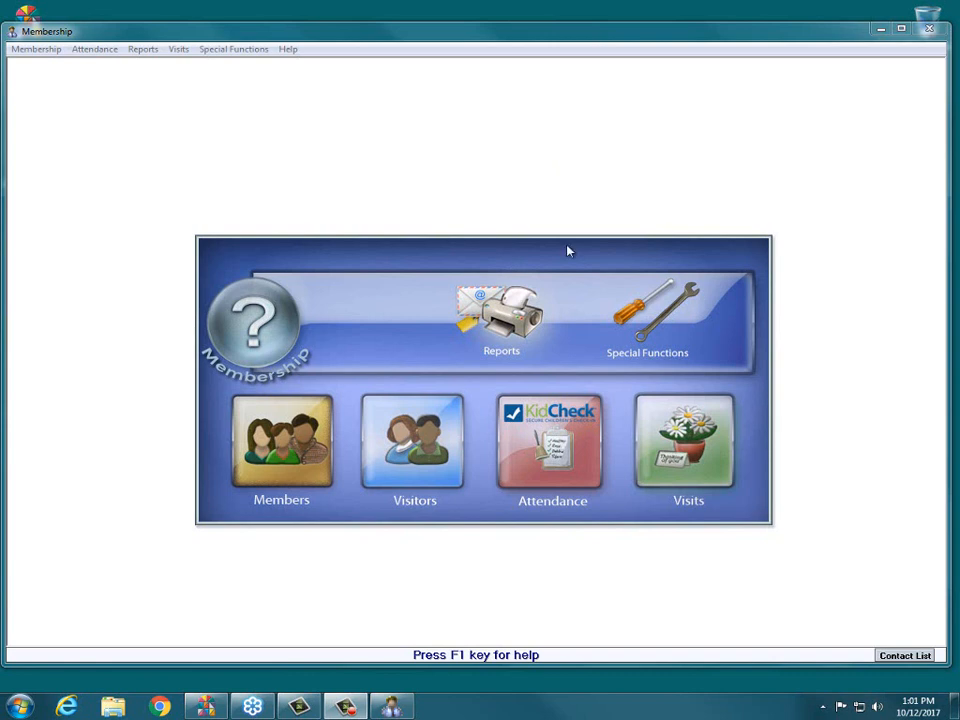
# - Open the email report and continue to the email settings step with the default people selection of members and visitors
pyautogui.click(508, 322)
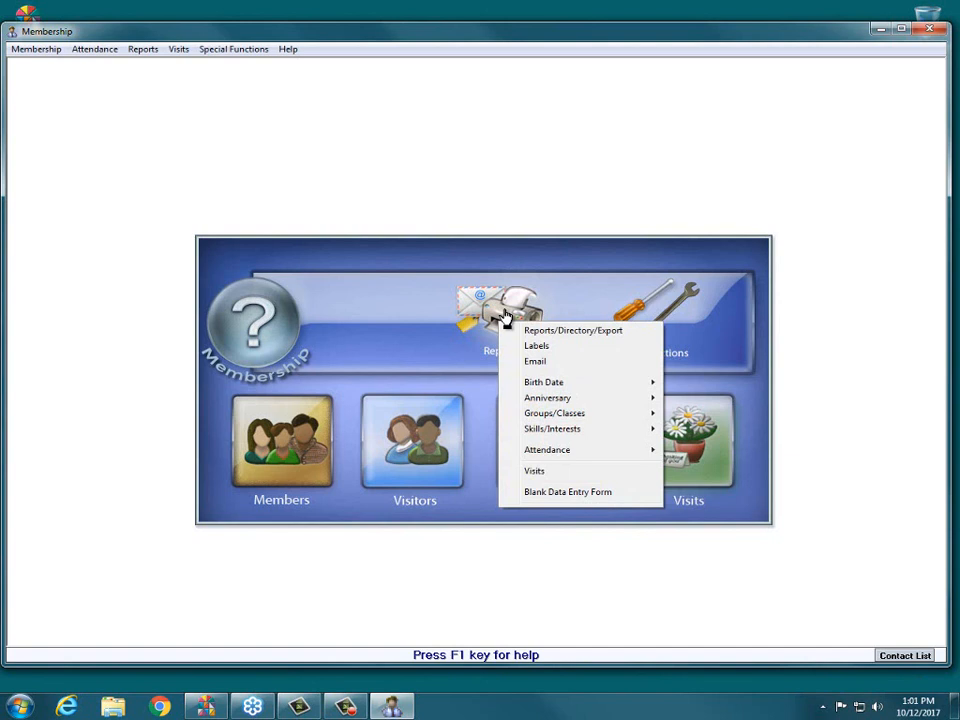
pyautogui.click(556, 362)
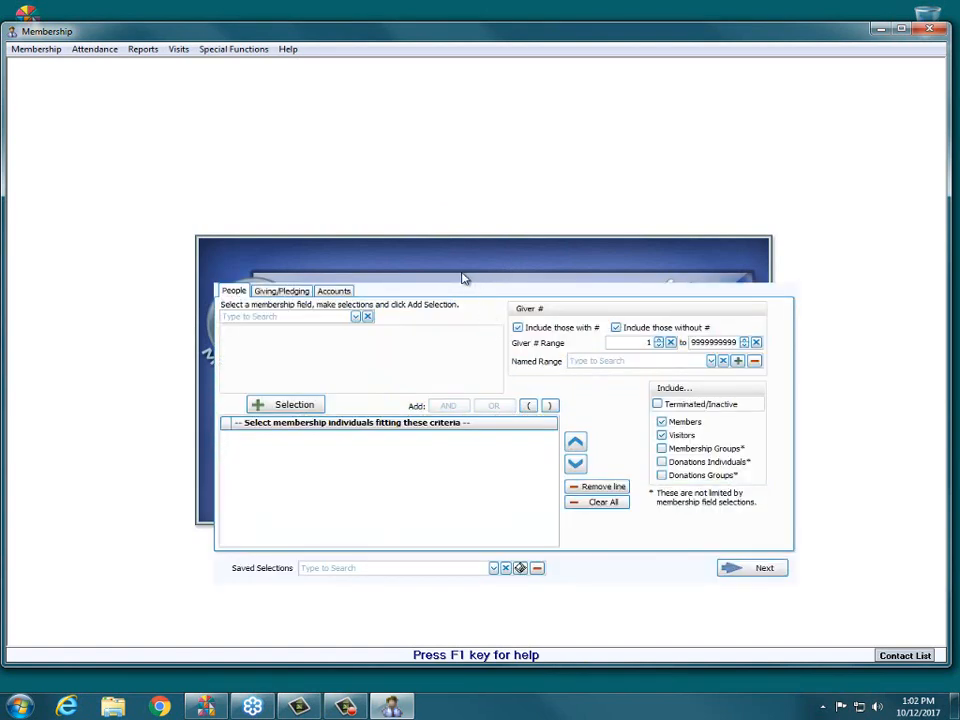
pyautogui.moveTo(463, 278); pyautogui.dragTo(424, 158)
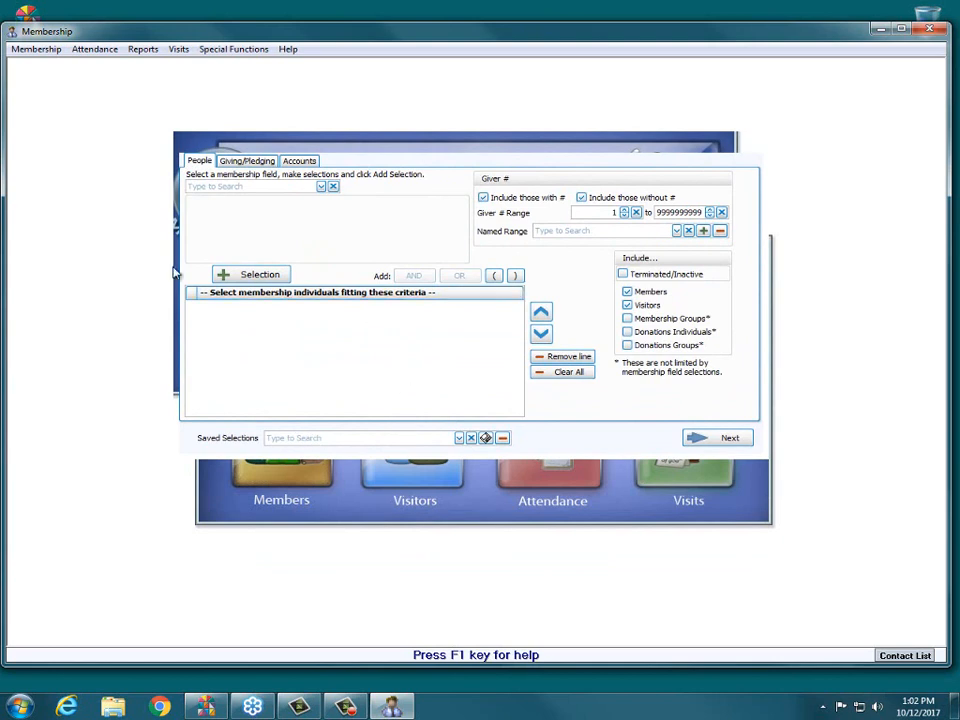
pyautogui.click(726, 440)
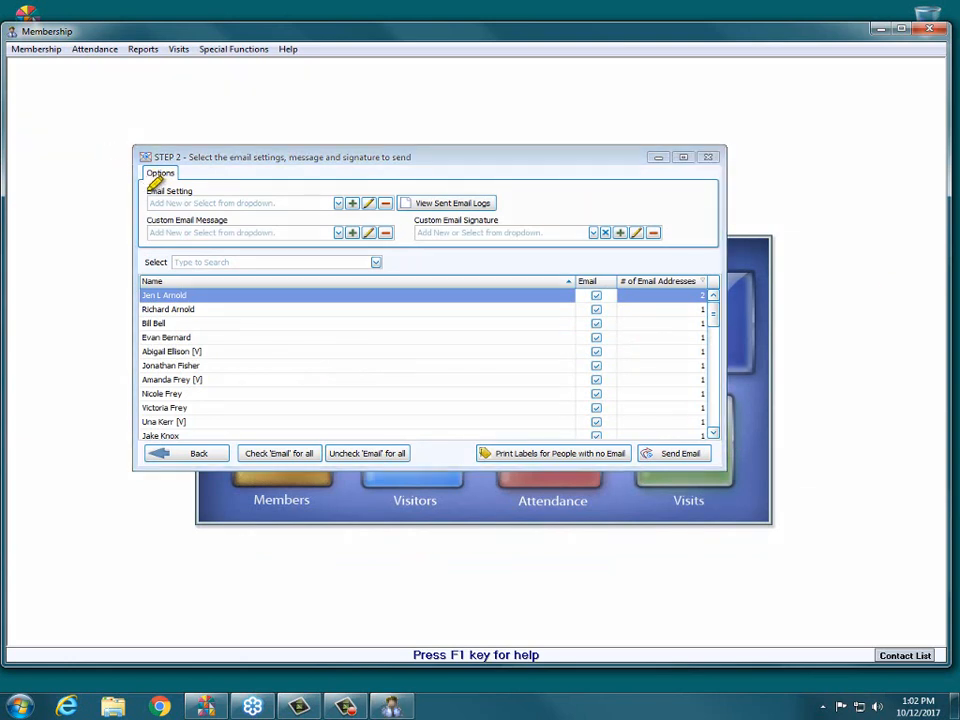
pyautogui.moveTo(147, 190); pyautogui.dragTo(195, 189)
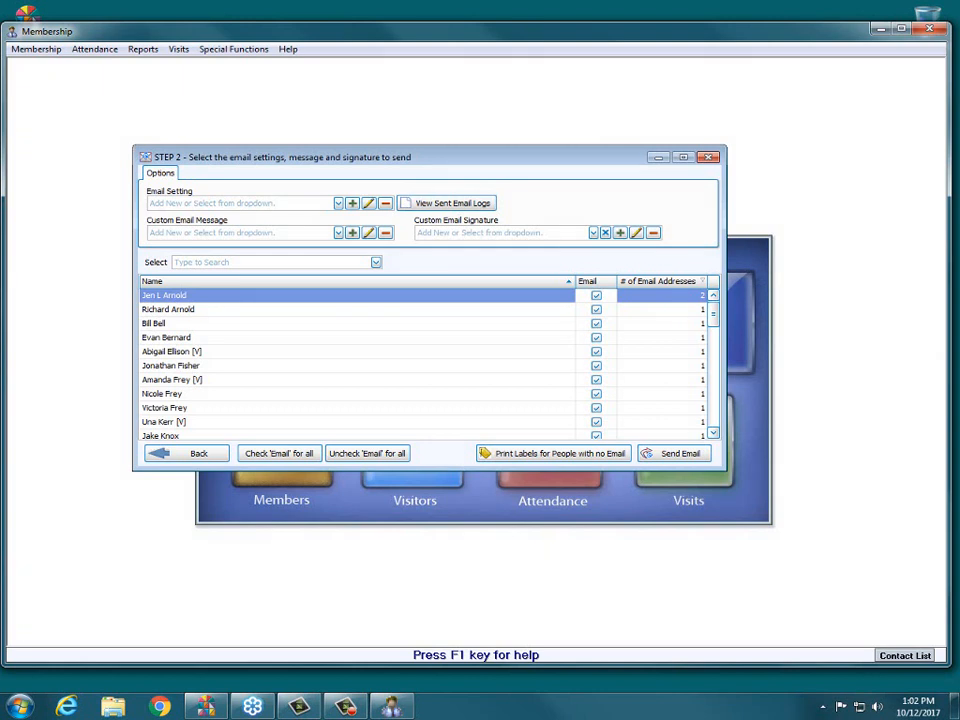
# - Add a new SMTP email setting with the display name "Webinar email"
pyautogui.click(339, 203)
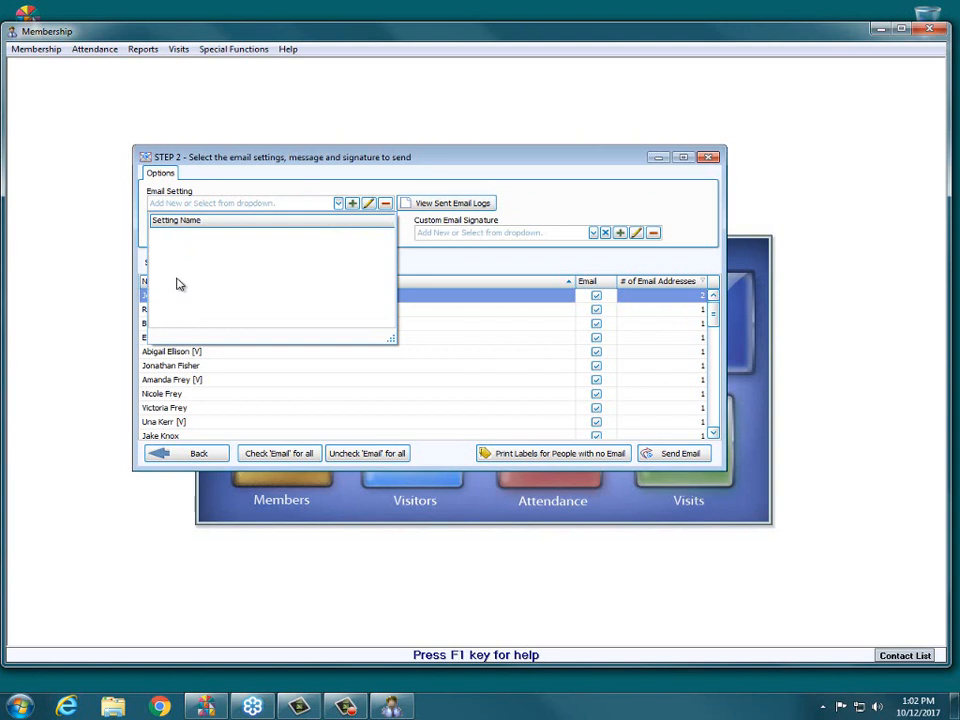
pyautogui.click(601, 169)
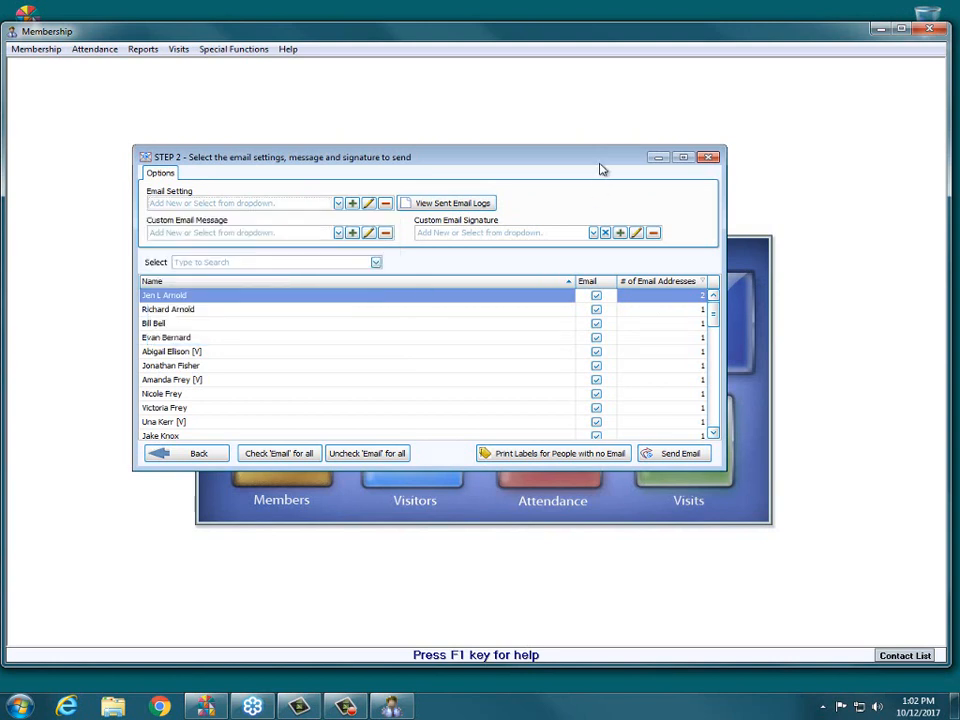
pyautogui.click(352, 204)
pyautogui.moveTo(489, 234); pyautogui.dragTo(472, 136)
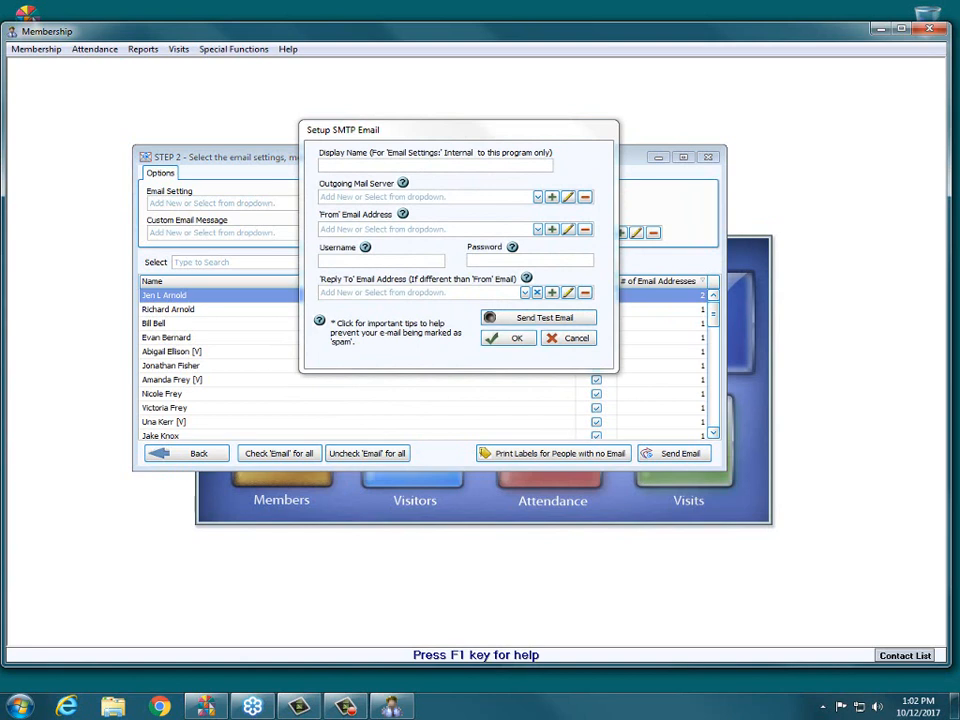
pyautogui.moveTo(320, 184); pyautogui.dragTo(416, 183)
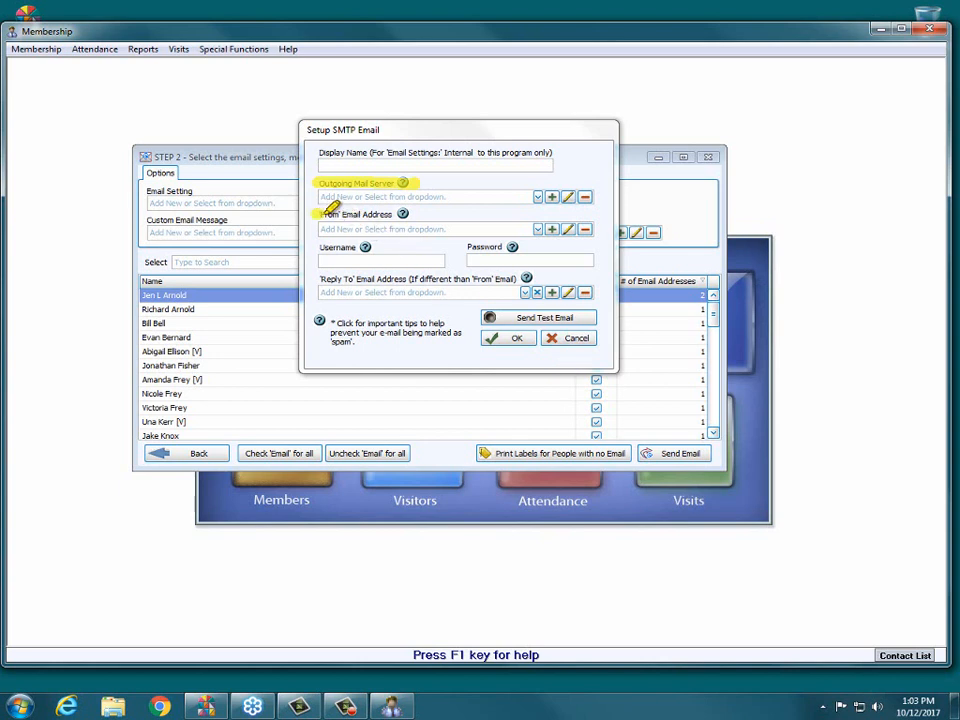
pyautogui.moveTo(326, 212); pyautogui.dragTo(606, 212)
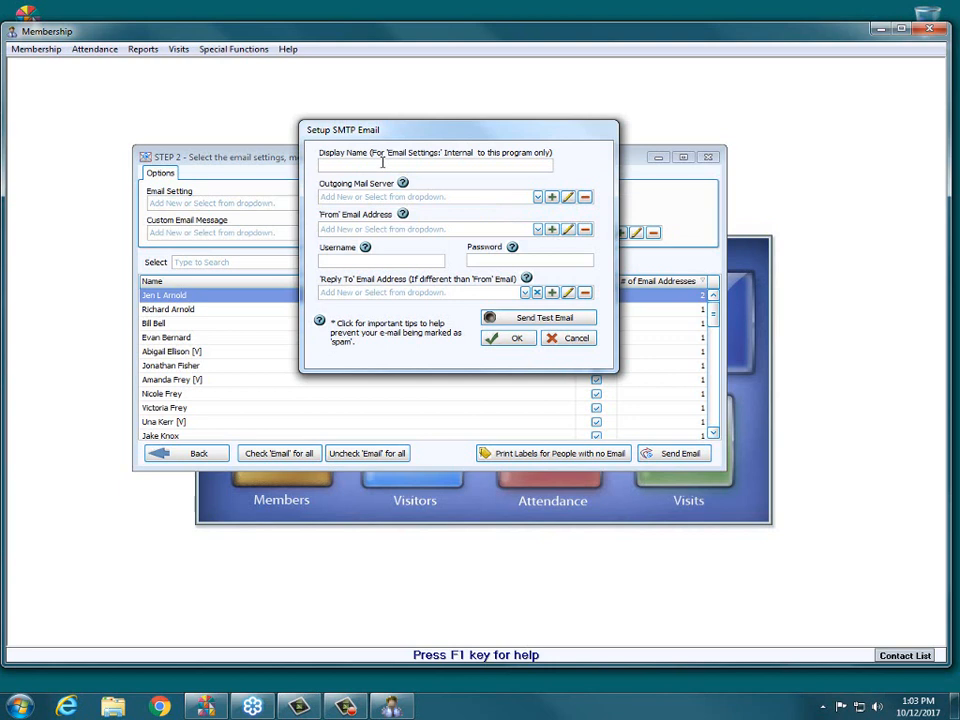
pyautogui.write('Webinar email')
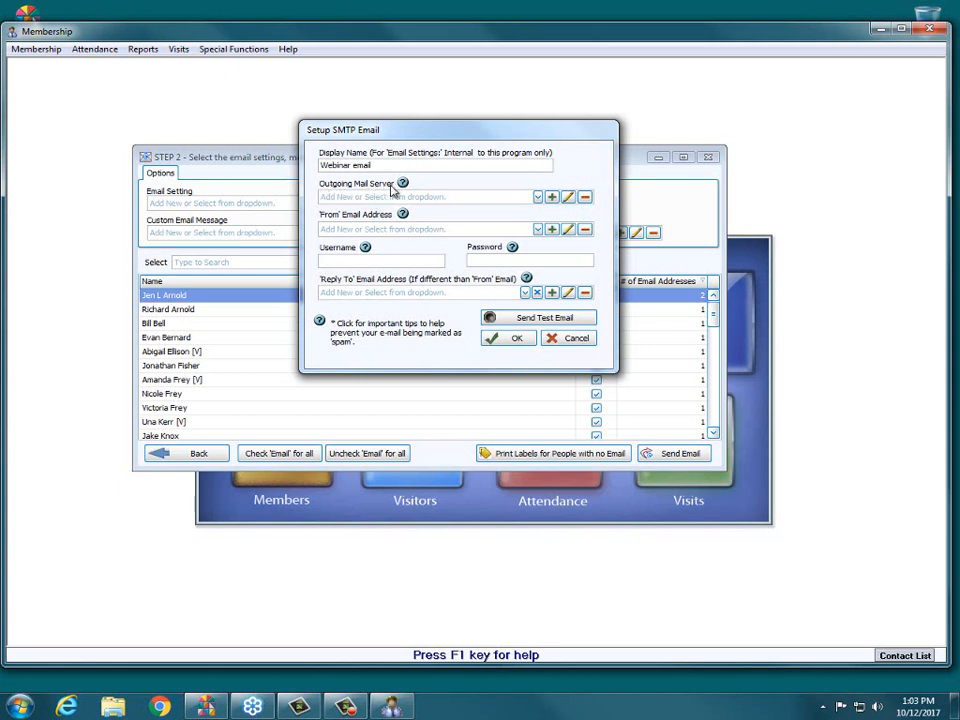
# - Start adding an outgoing mail server and read the help on SMTP host addresses
pyautogui.click(553, 199)
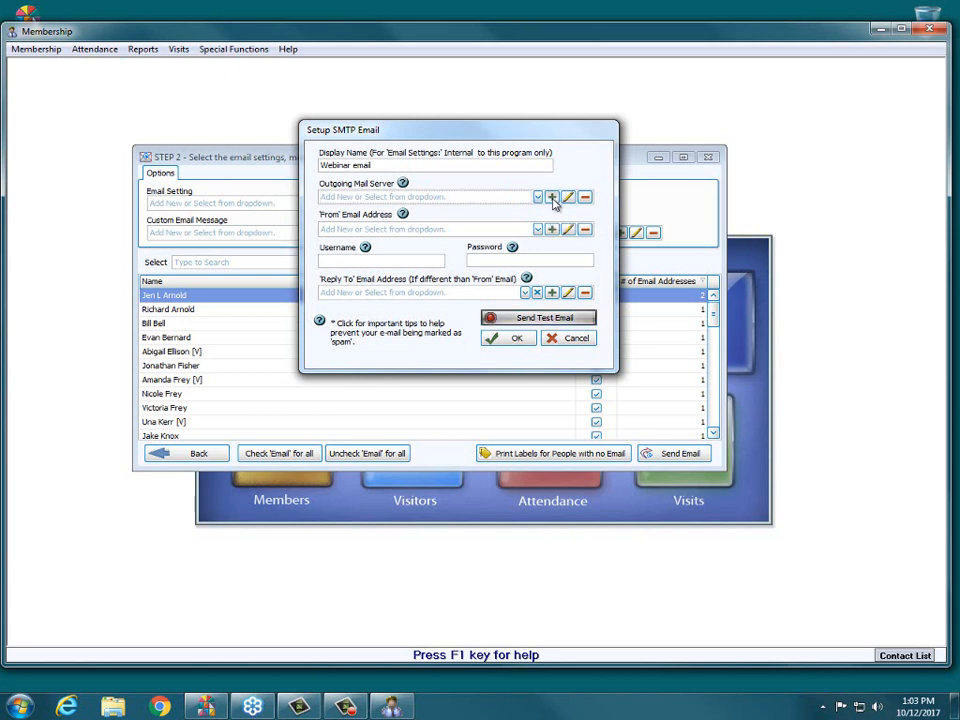
pyautogui.moveTo(502, 265); pyautogui.dragTo(480, 118)
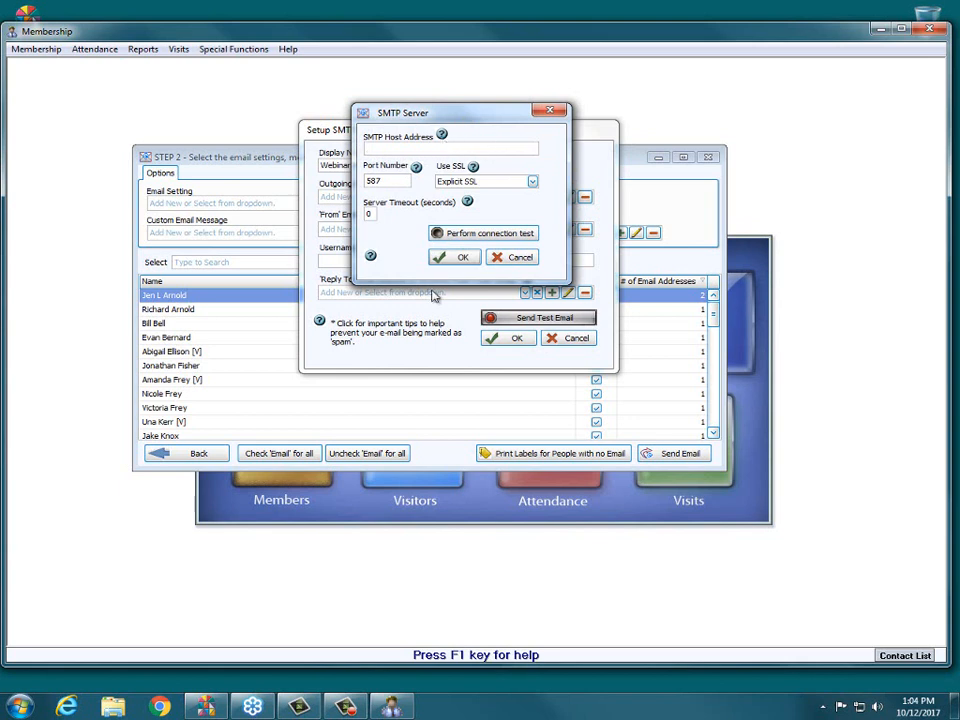
pyautogui.click(441, 134)
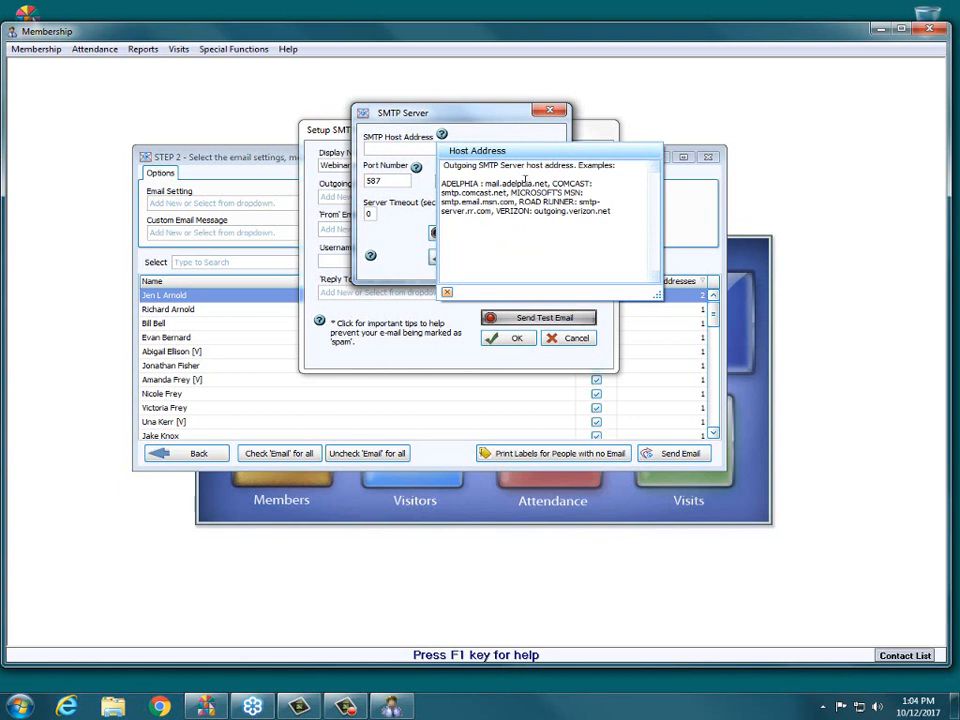
pyautogui.doubleClick(487, 165)
pyautogui.click(441, 134)
# - Enter smtp.gmail.com as the new server's SMTP host address and choose Explicit SSL
pyautogui.click(430, 148)
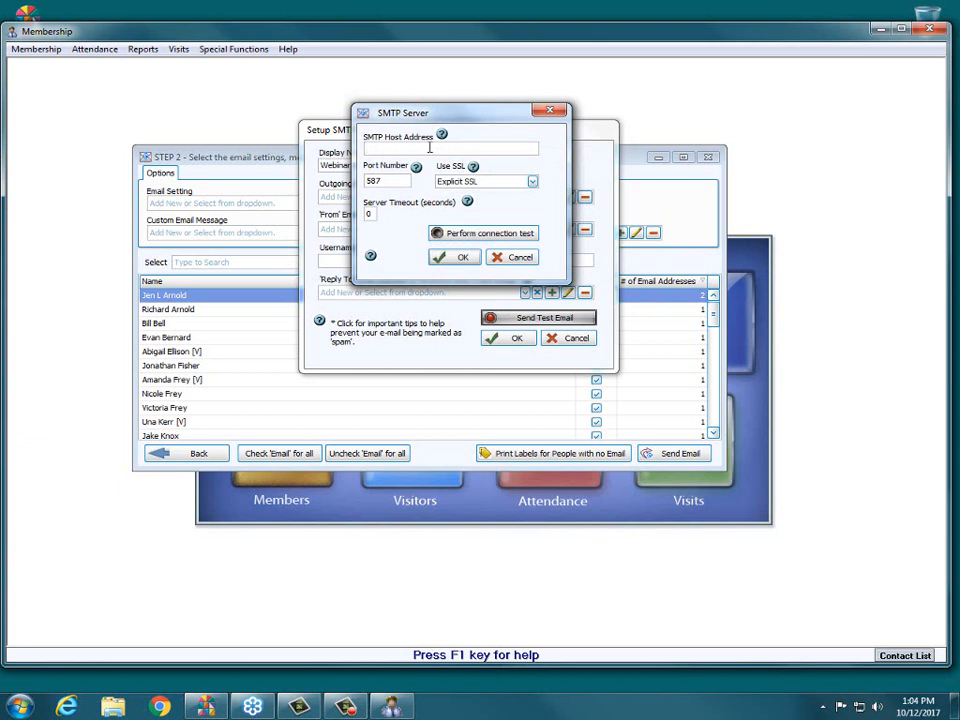
pyautogui.write('smtp')
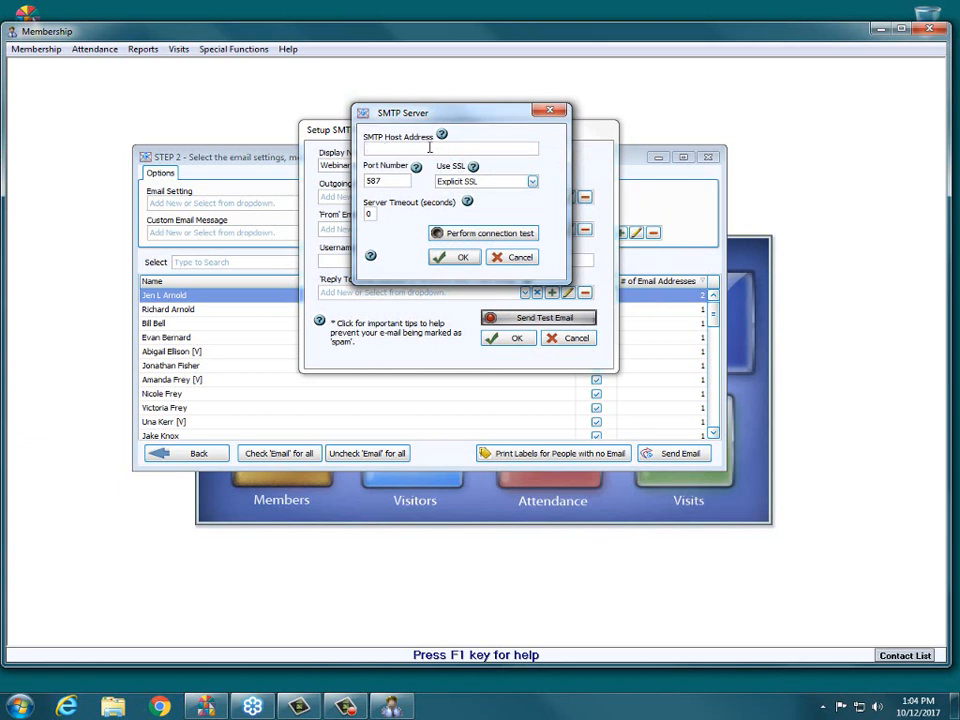
pyautogui.write('smtp.gmail.com')
pyautogui.moveTo(426, 148); pyautogui.dragTo(366, 148)
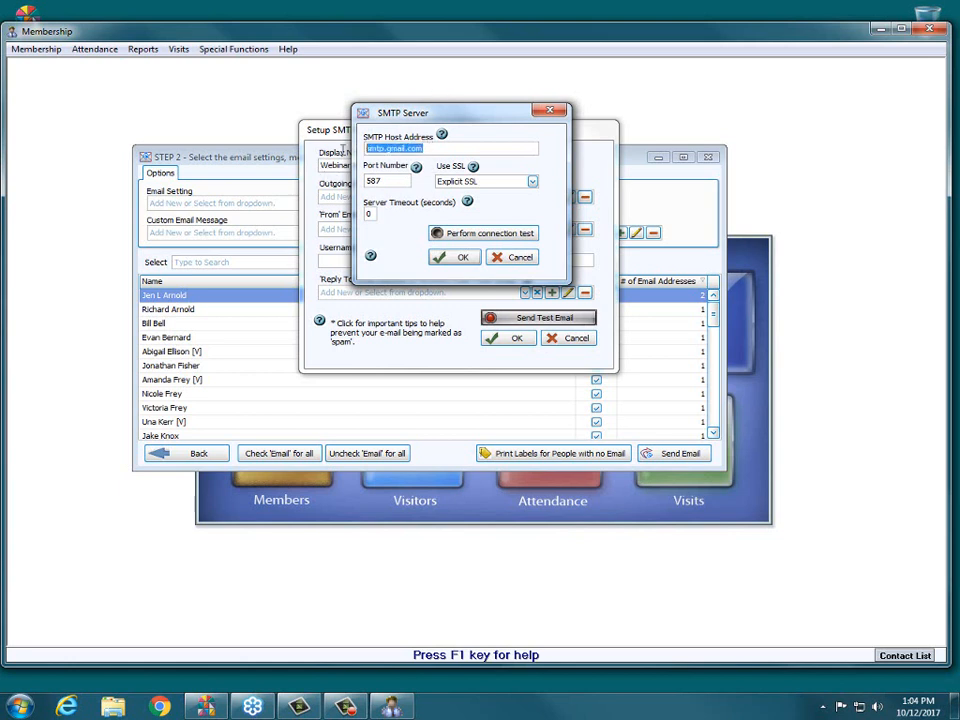
pyautogui.click(392, 181)
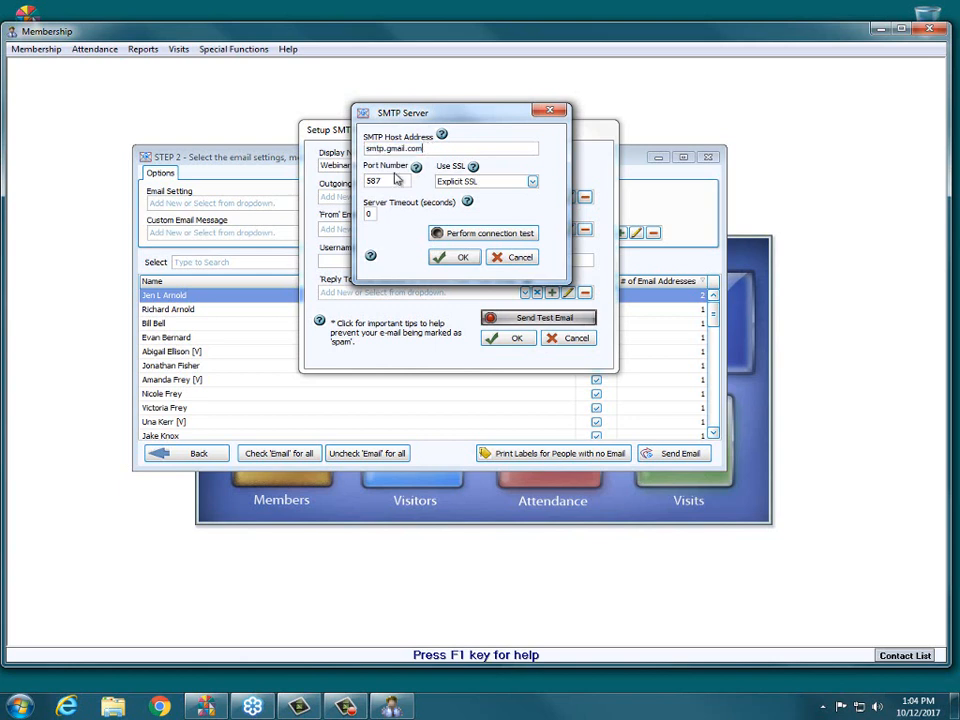
pyautogui.moveTo(394, 181); pyautogui.dragTo(358, 179)
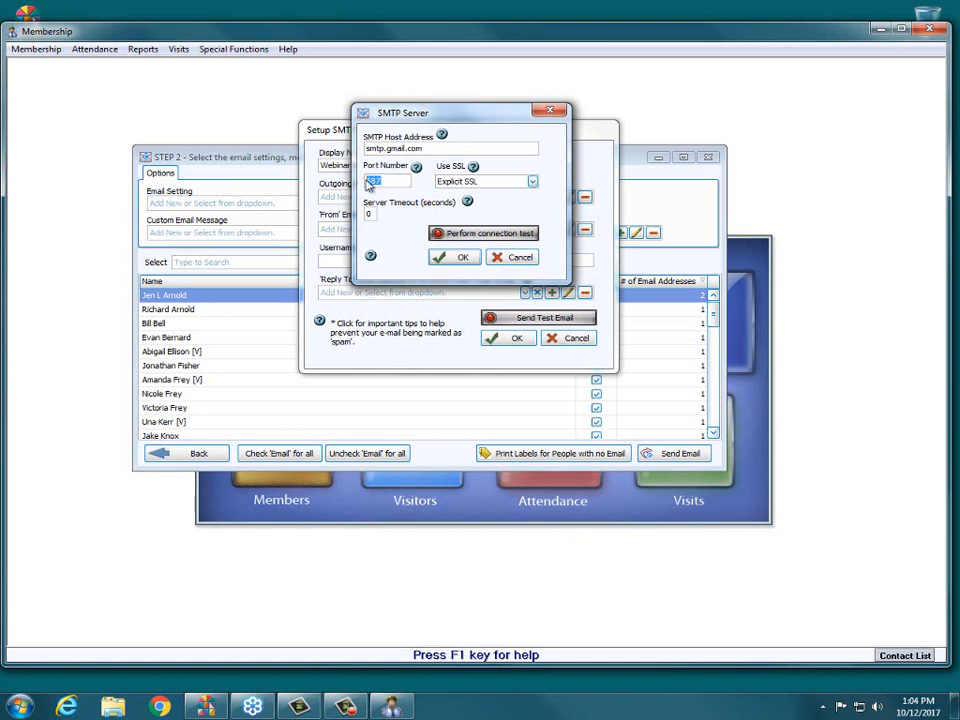
pyautogui.click(514, 182)
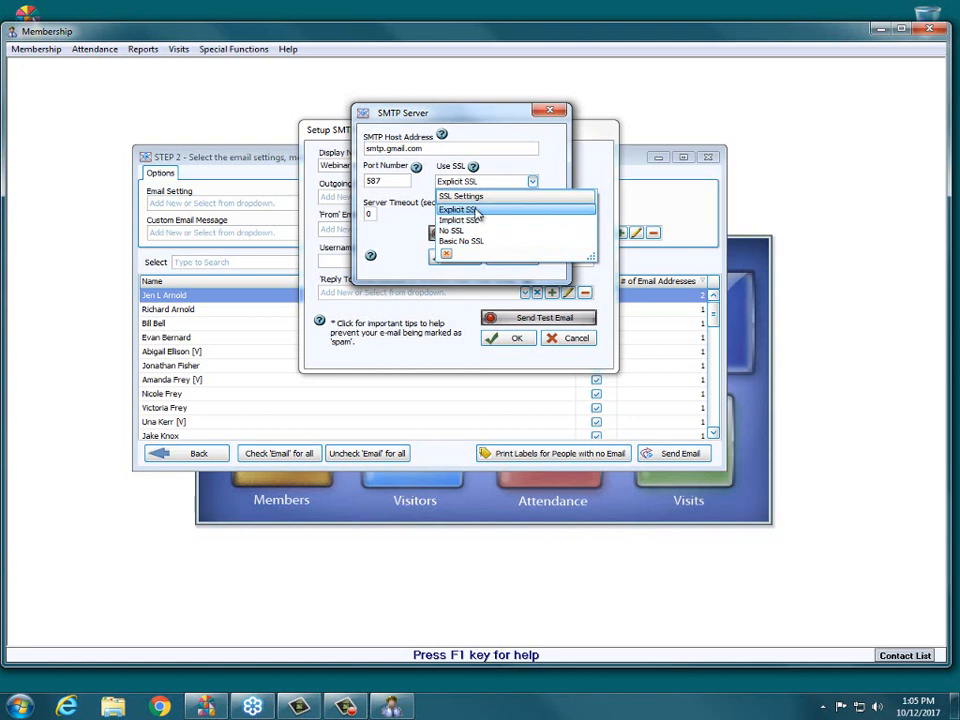
pyautogui.click(455, 209)
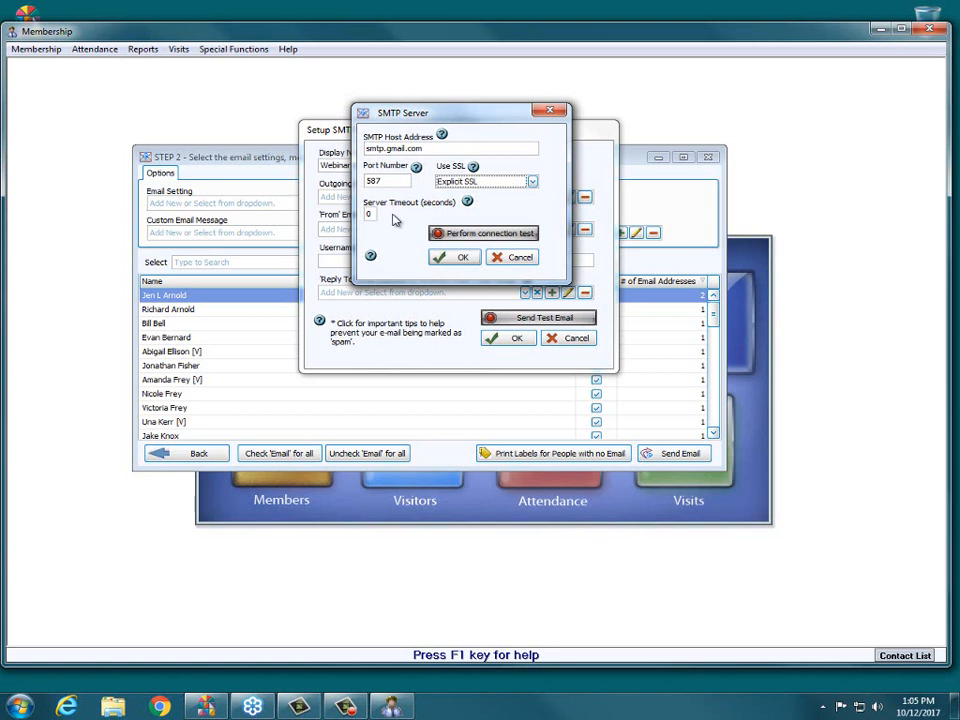
# - Try a connection test with a server timeout of 0 seconds, and discard the new server entry
pyautogui.click(372, 212)
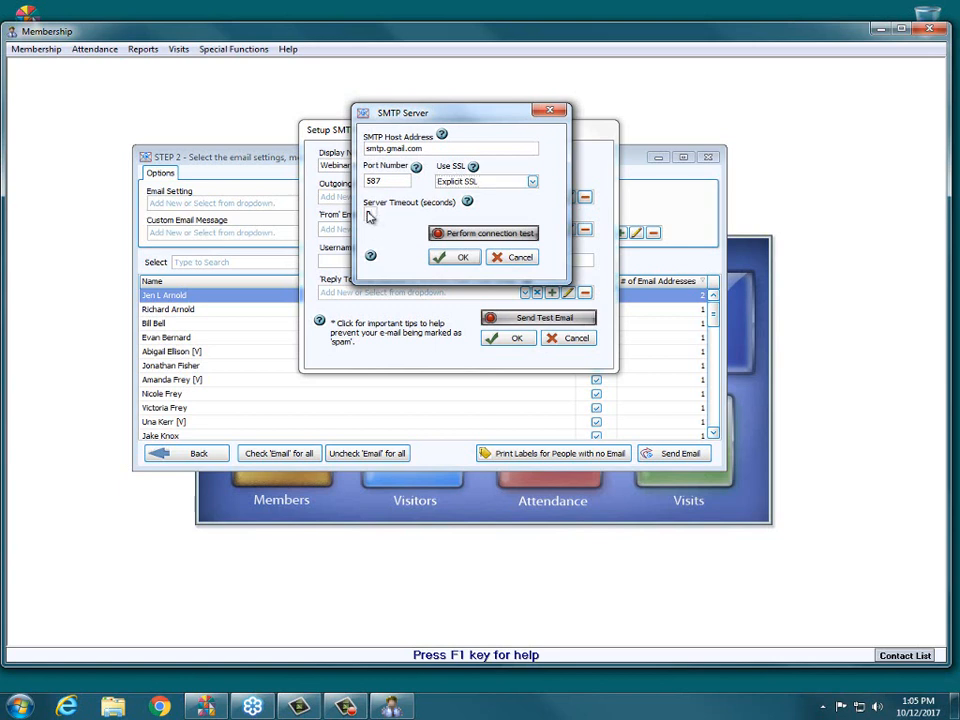
pyautogui.doubleClick(371, 214)
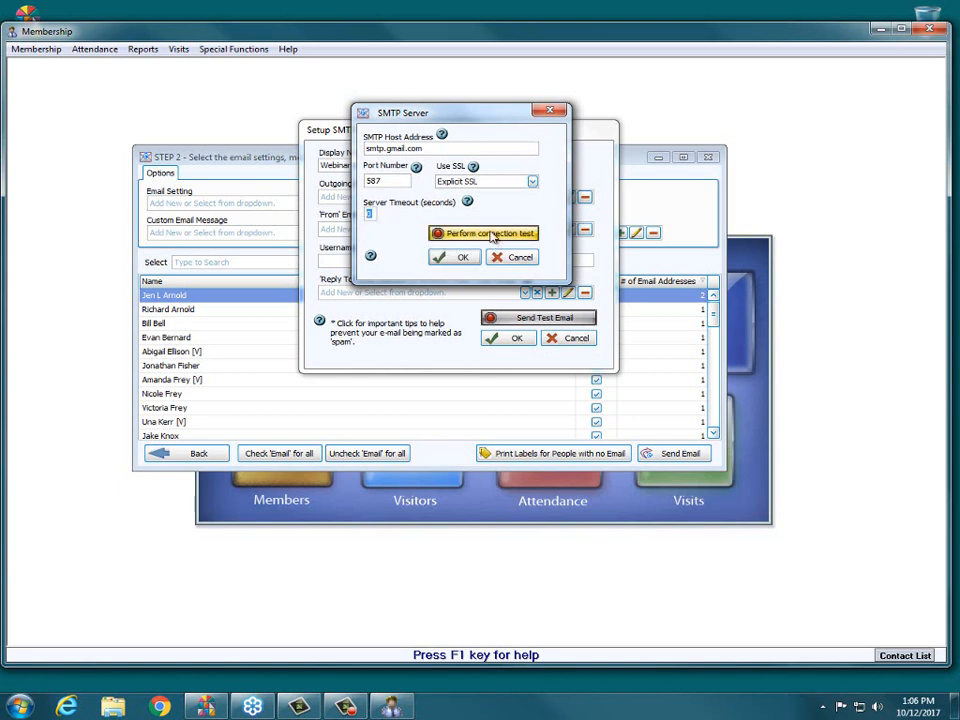
pyautogui.write('0')
pyautogui.click(506, 240)
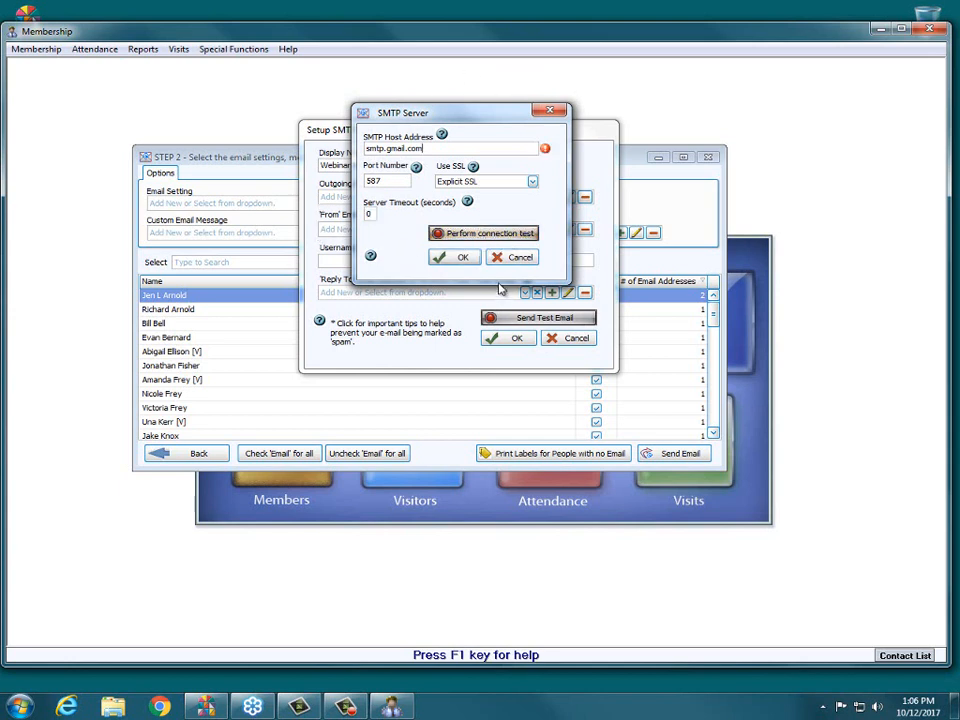
pyautogui.moveTo(546, 153)
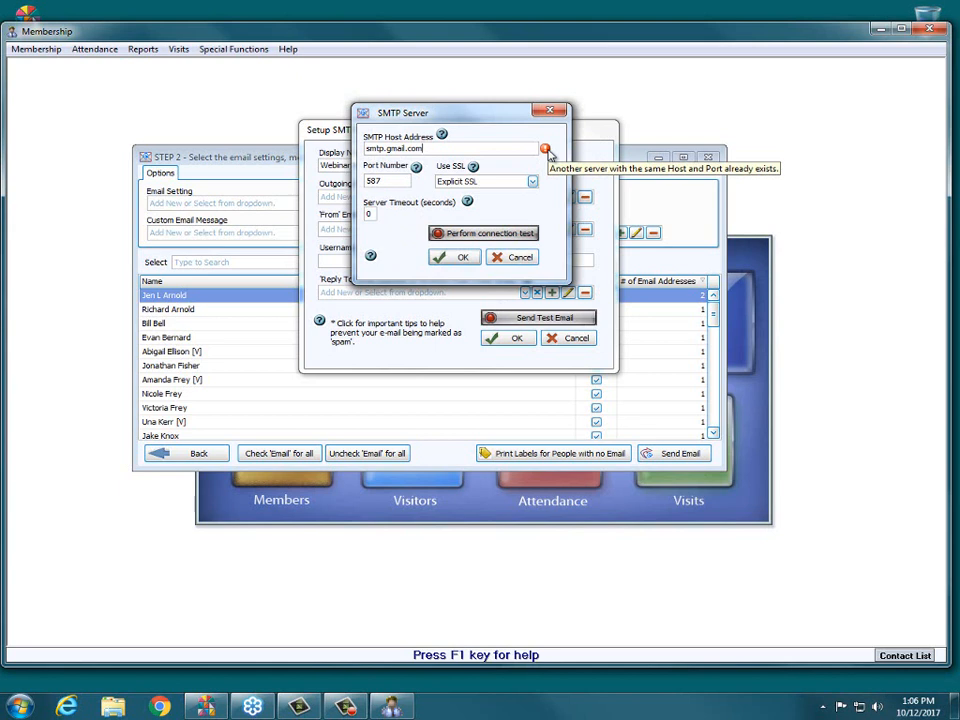
pyautogui.click(513, 257)
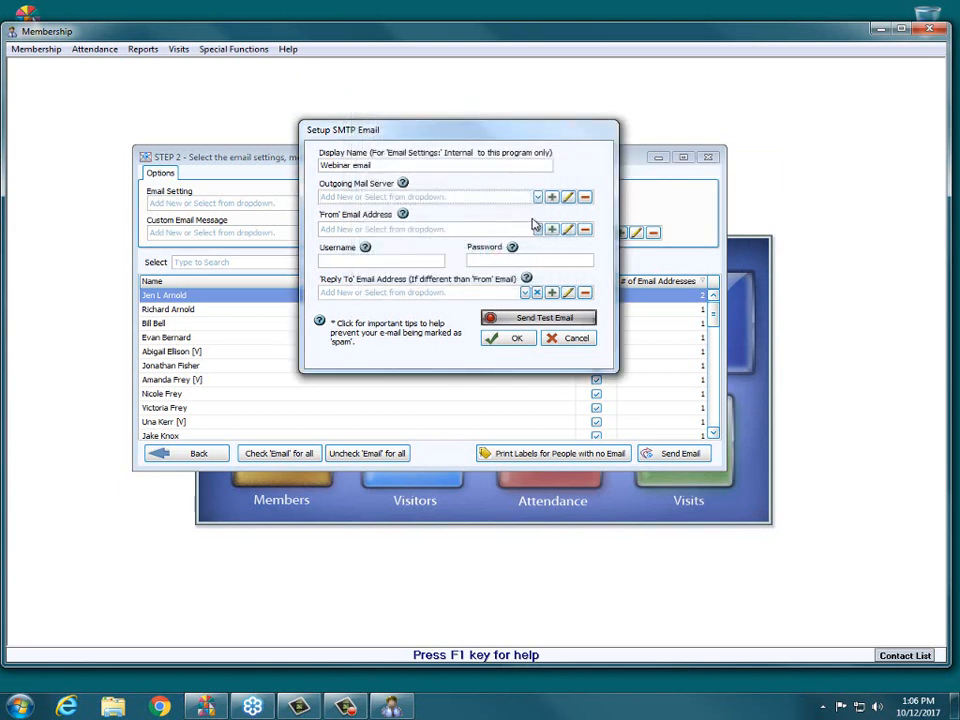
# - Choose the existing smtp.gmail.com server as the outgoing mail server and perform a connection test on it
pyautogui.click(538, 197)
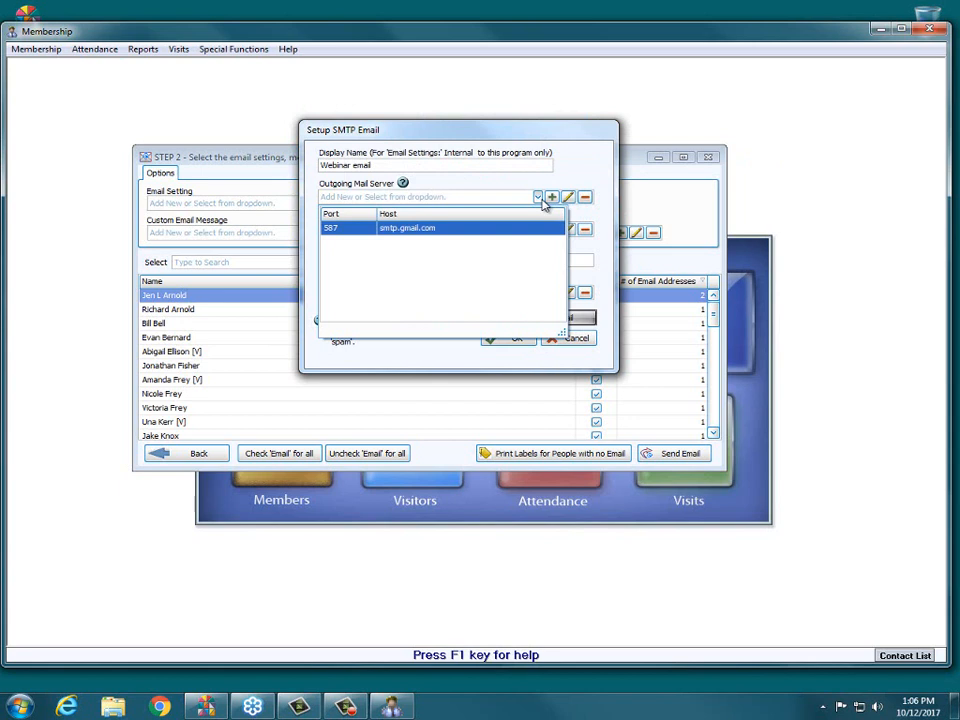
pyautogui.click(481, 230)
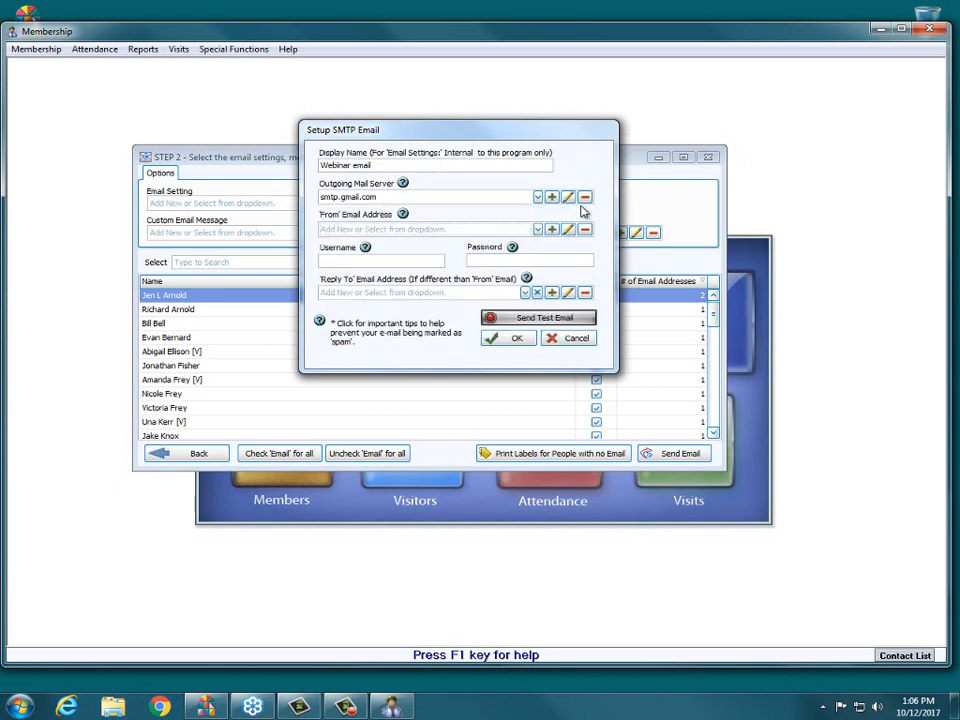
pyautogui.click(568, 197)
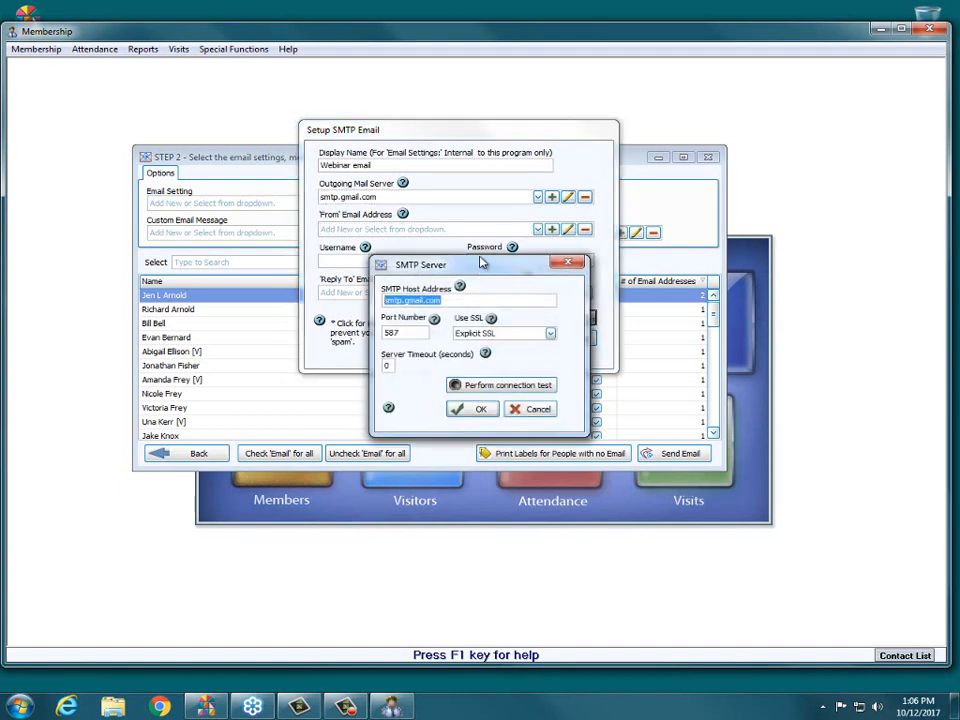
pyautogui.moveTo(486, 259); pyautogui.dragTo(480, 150)
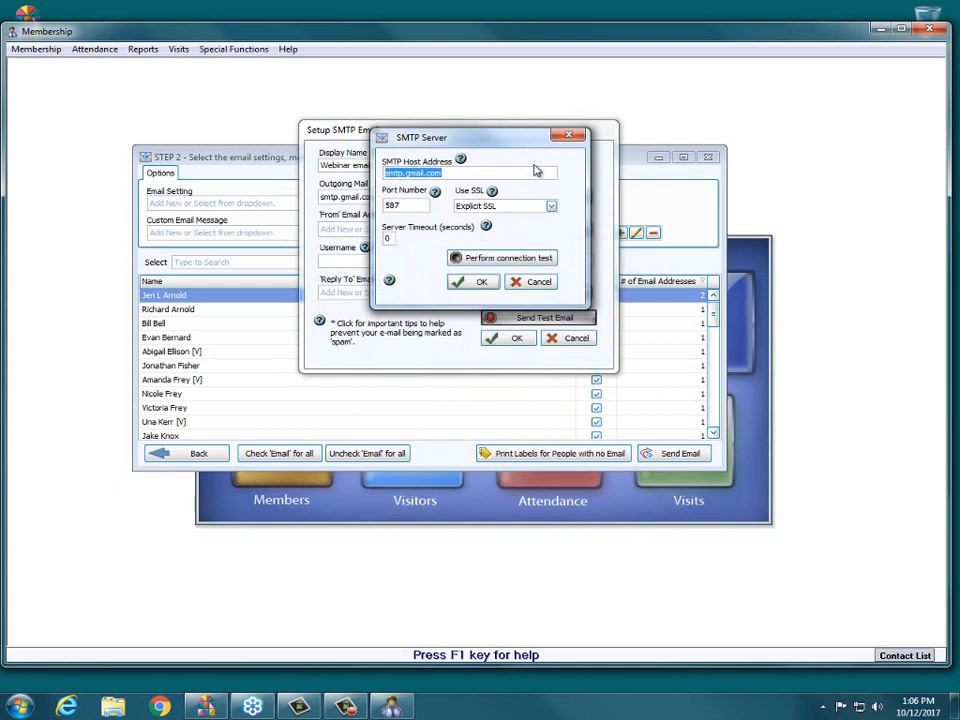
pyautogui.click(500, 259)
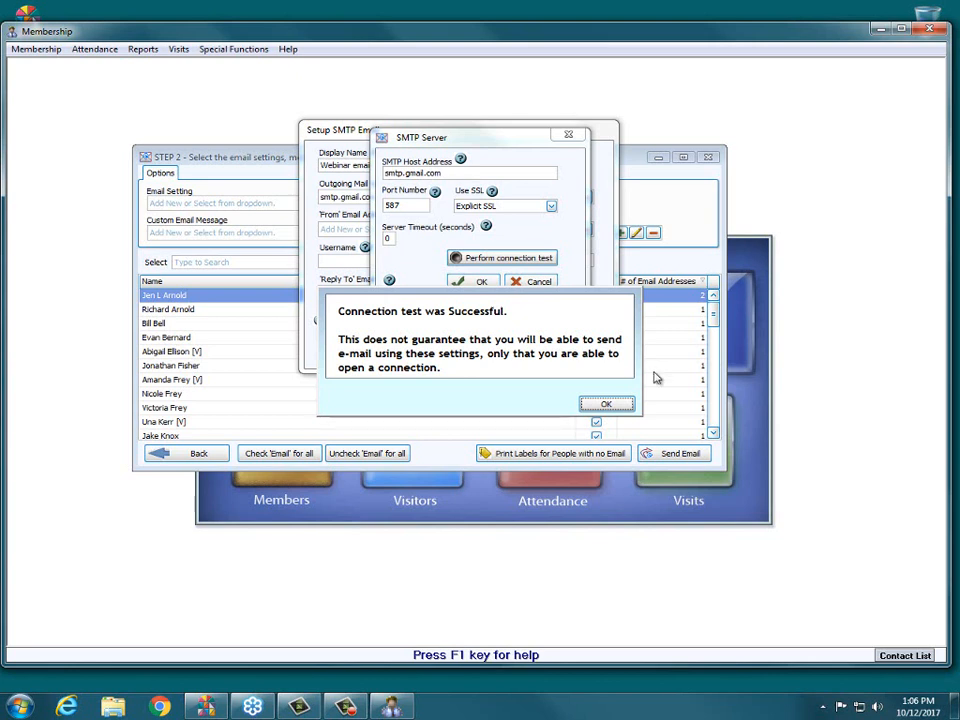
pyautogui.click(606, 405)
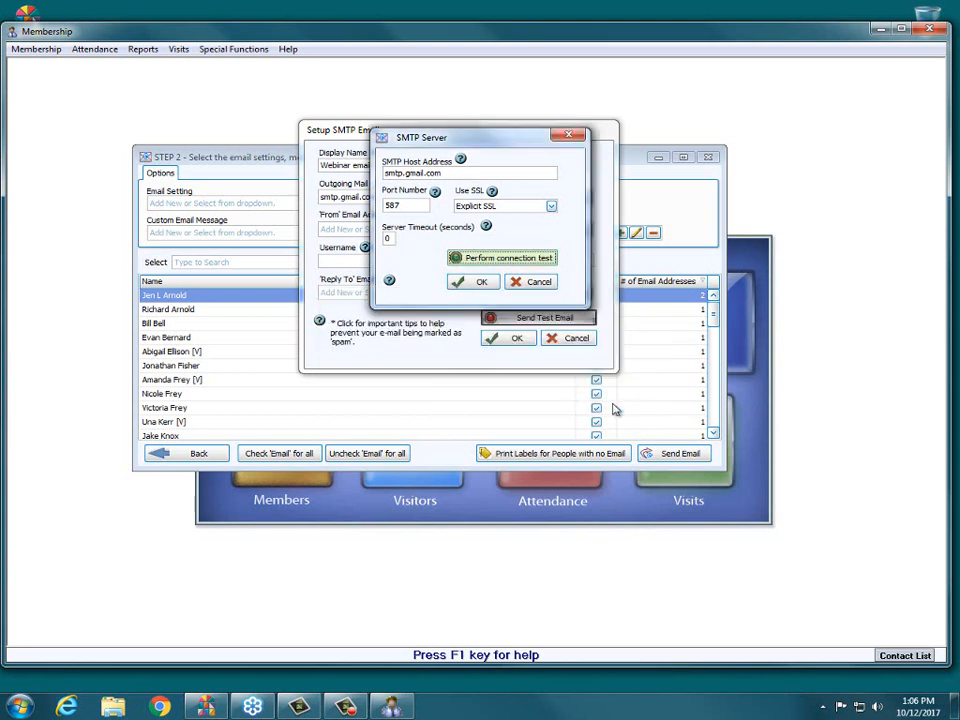
pyautogui.click(479, 284)
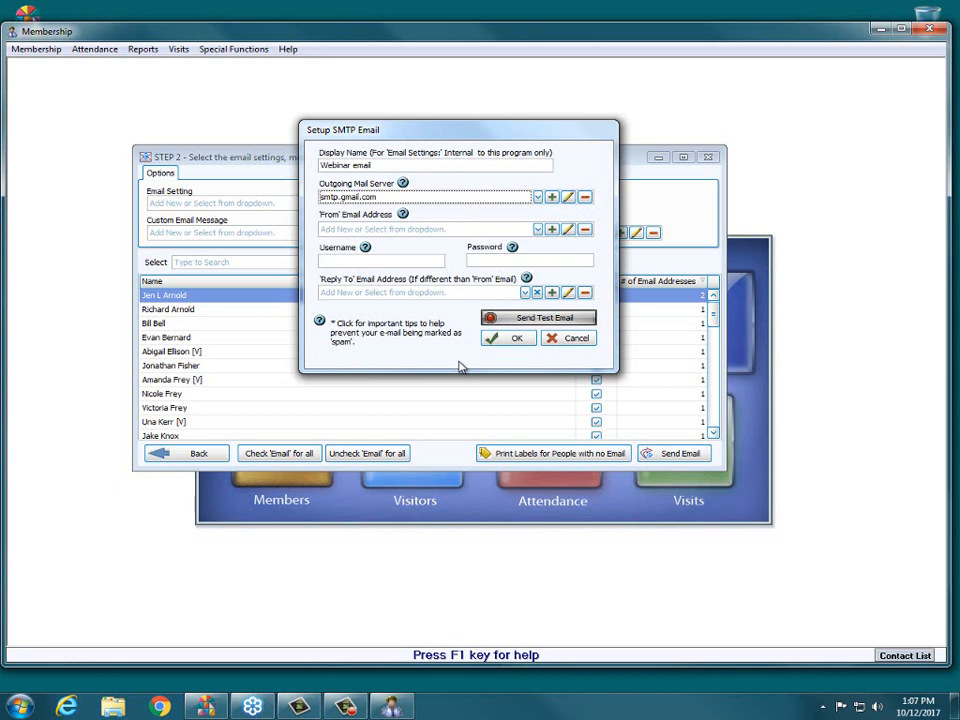
# - Add a new 'From' email address entry for 41st Church of Anytown, entering the church's e-mail address
pyautogui.click(537, 229)
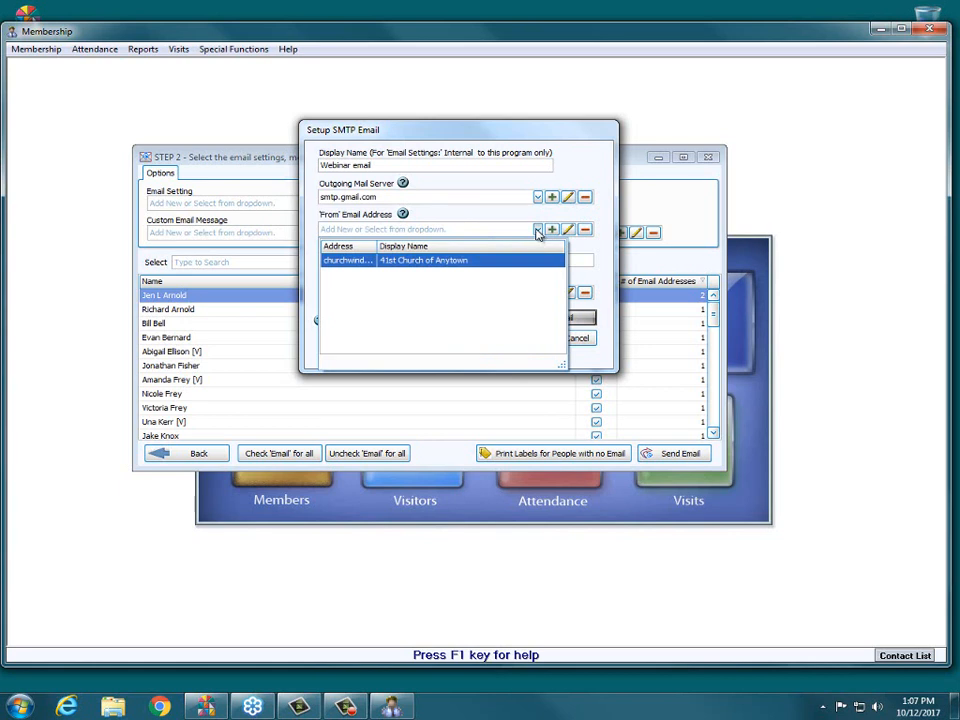
pyautogui.moveTo(377, 246)
pyautogui.mouseDown()
pyautogui.moveTo(489, 246)
pyautogui.moveTo(371, 246)
pyautogui.mouseUp()
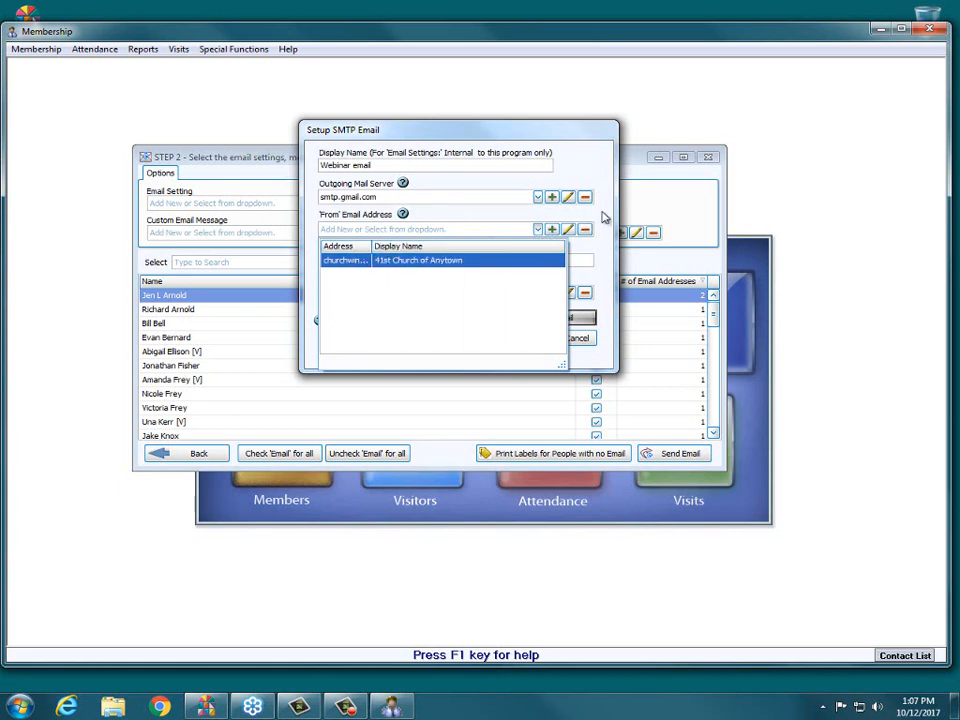
pyautogui.click(601, 213)
pyautogui.click(551, 229)
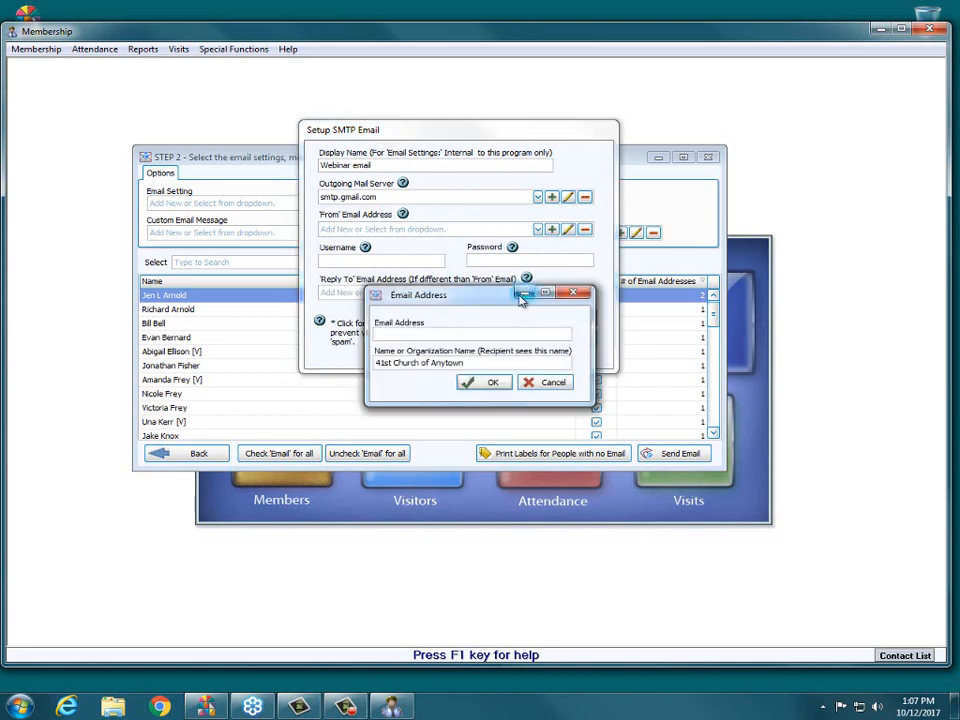
pyautogui.moveTo(465, 300); pyautogui.dragTo(456, 166)
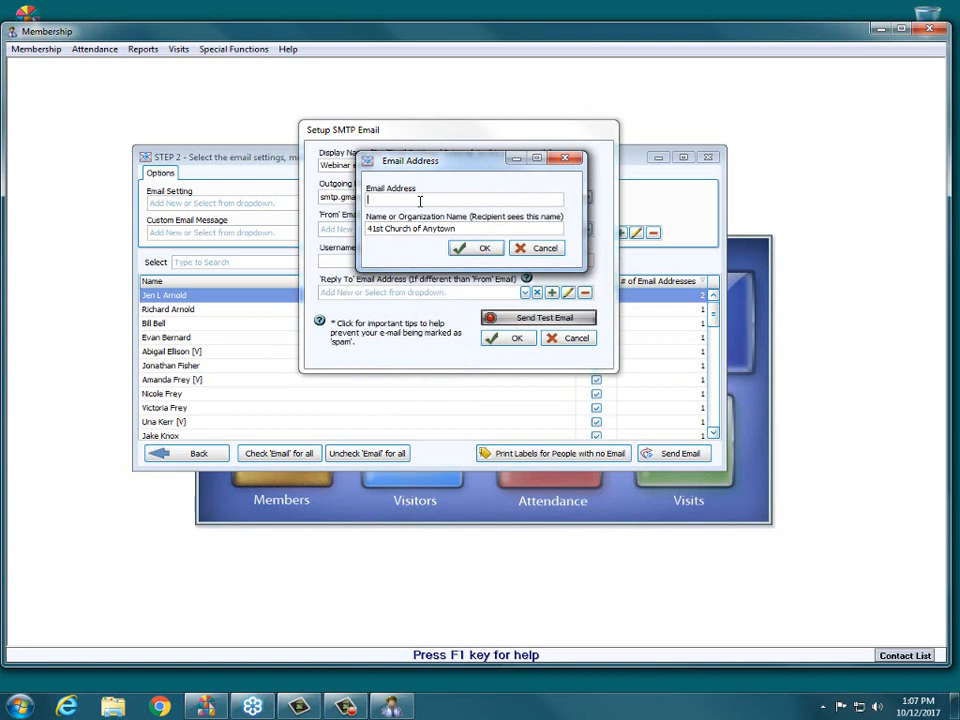
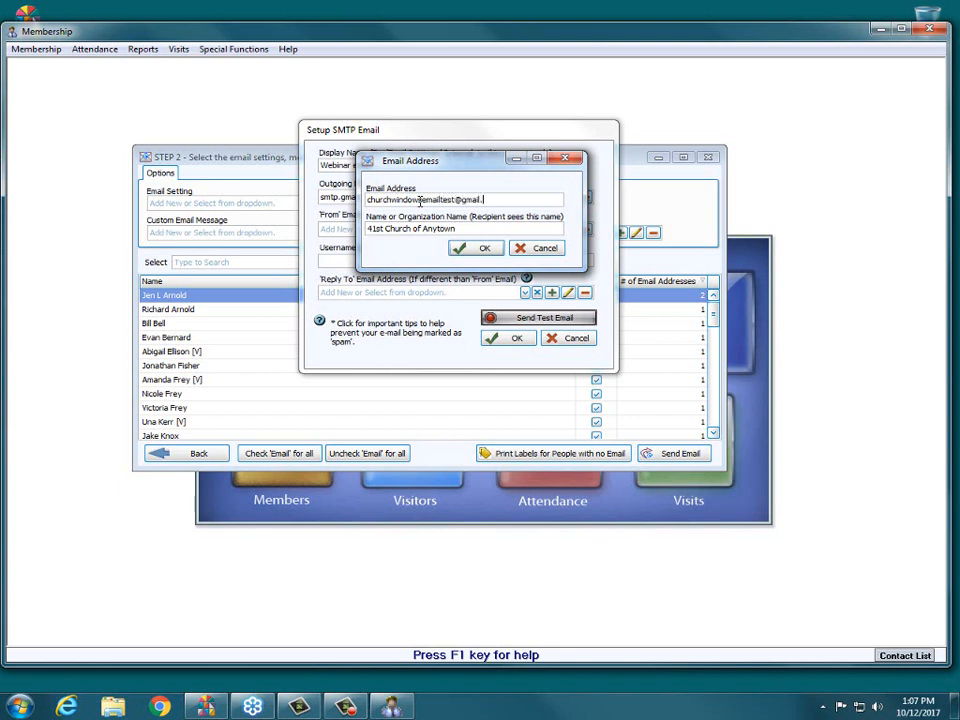
pyautogui.moveTo(489, 228); pyautogui.dragTo(368, 234)
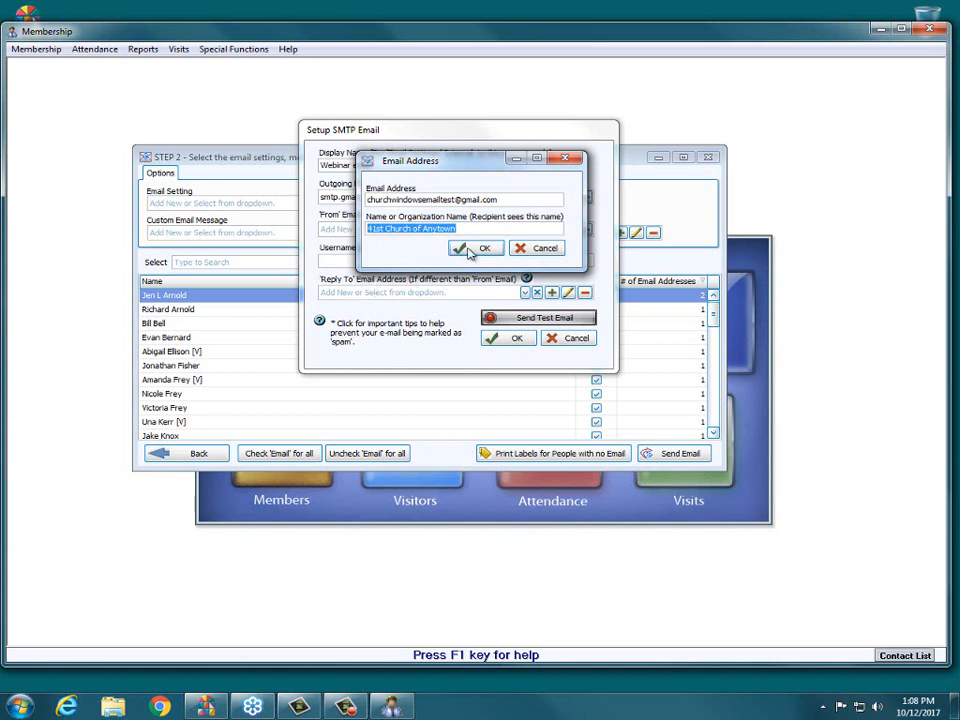
pyautogui.click(470, 250)
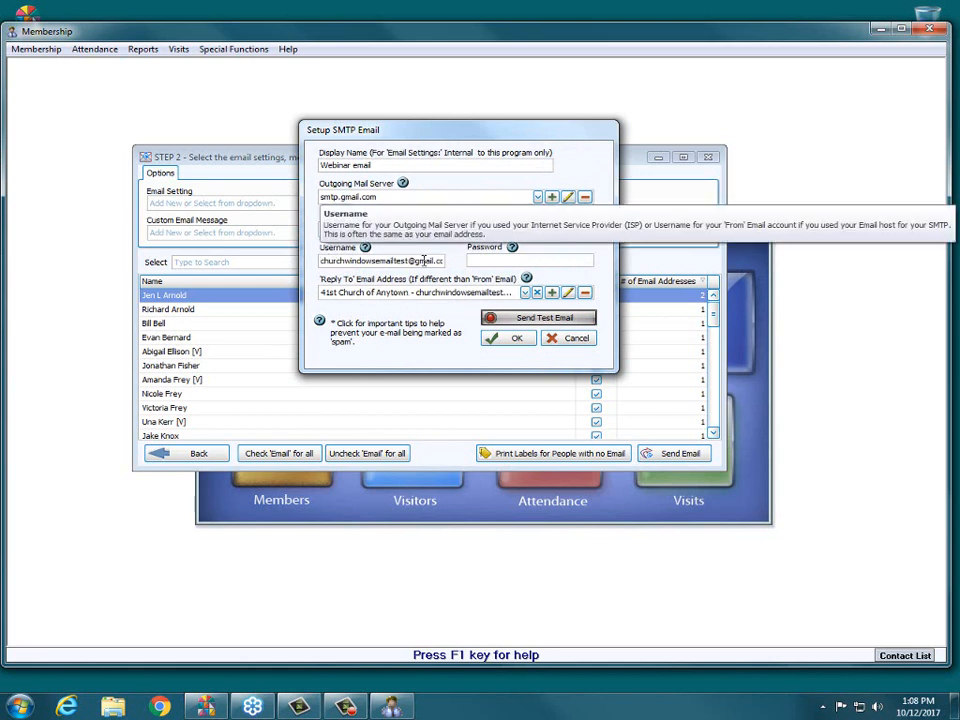
# - Enter the account password for the outgoing email account
pyautogui.click(522, 261)
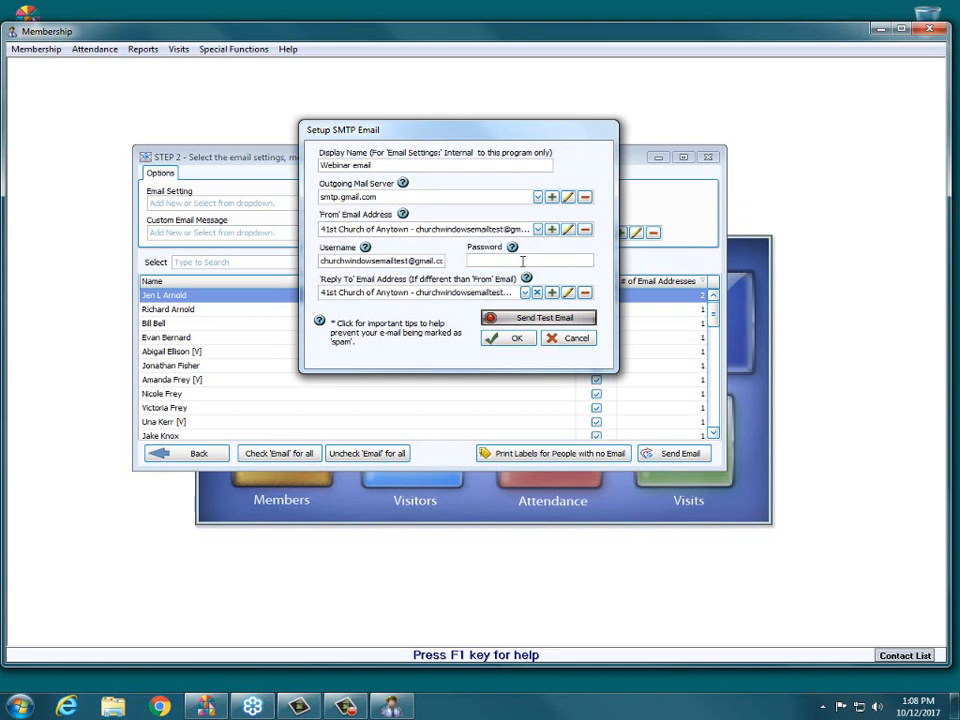
pyautogui.write('*********')
# - Send a test email to an accessible recipient's e-mail address and save the Webinar email setting
pyautogui.click(583, 320)
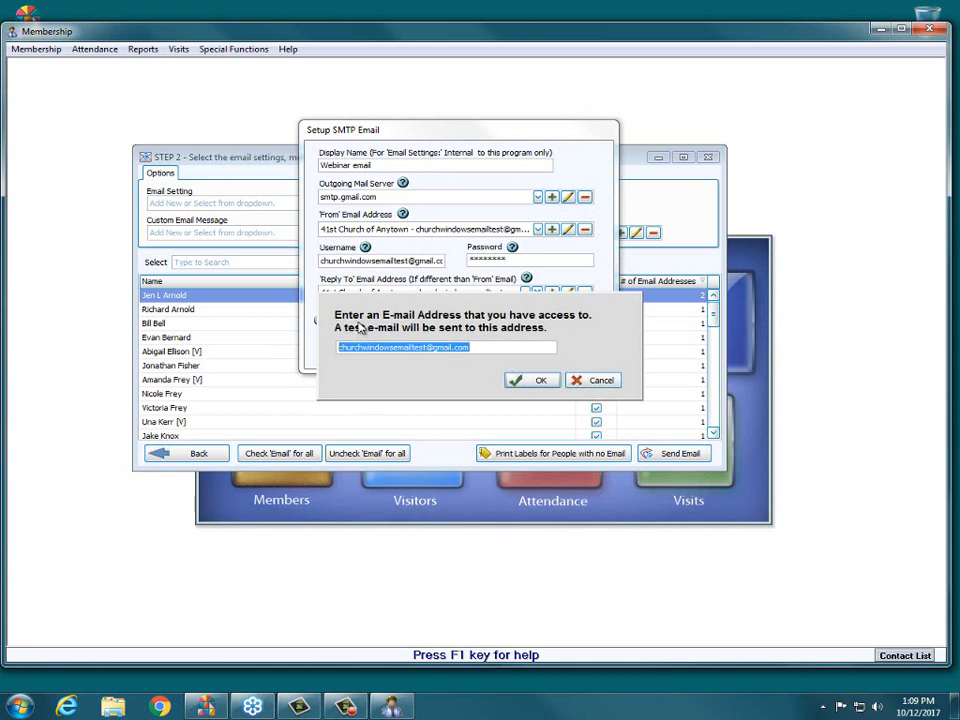
pyautogui.moveTo(514, 345); pyautogui.dragTo(301, 353)
pyautogui.press('BackSpace')
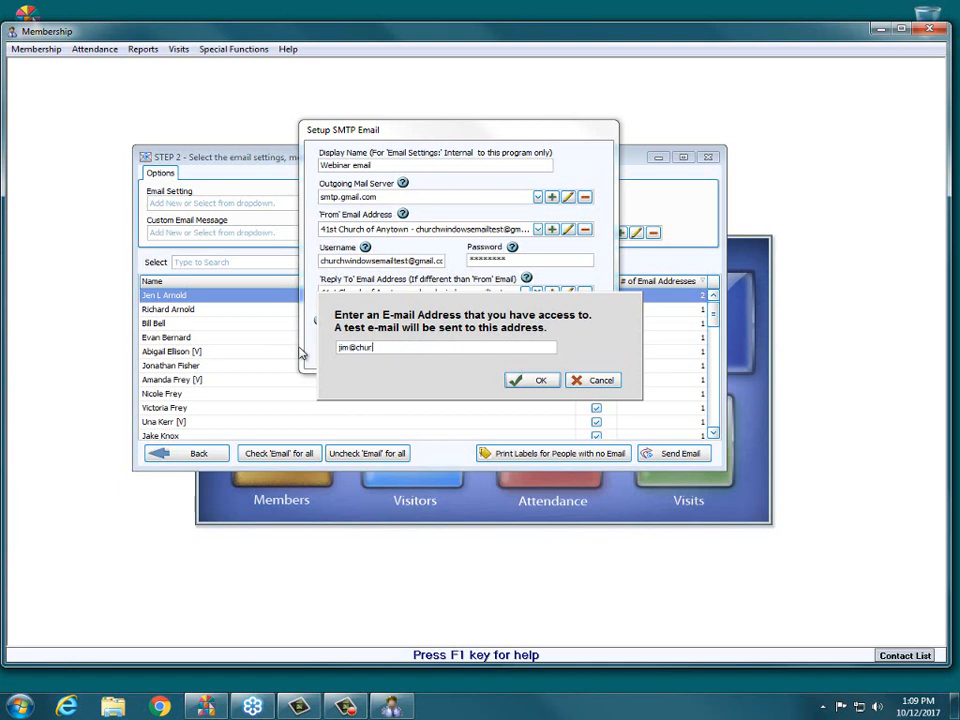
pyautogui.click(535, 384)
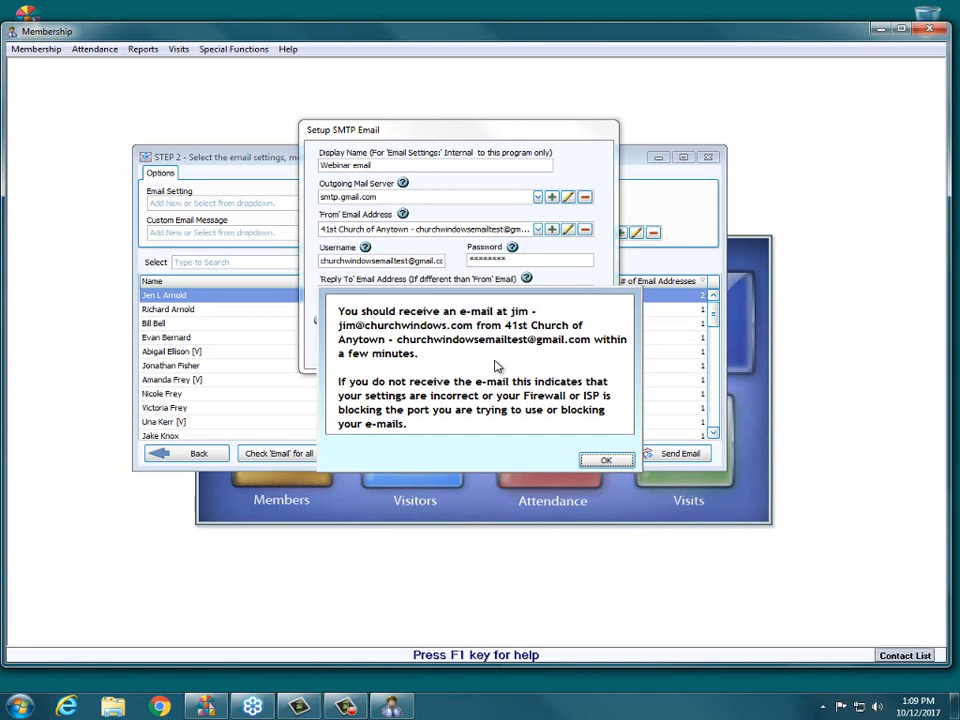
pyautogui.click(608, 459)
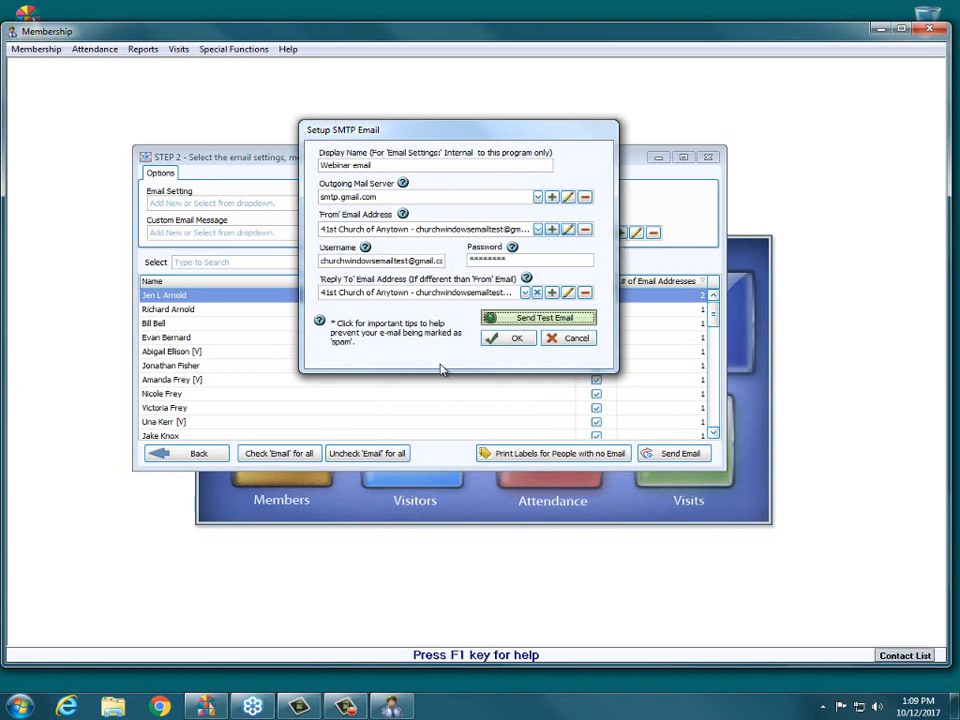
pyautogui.click(514, 338)
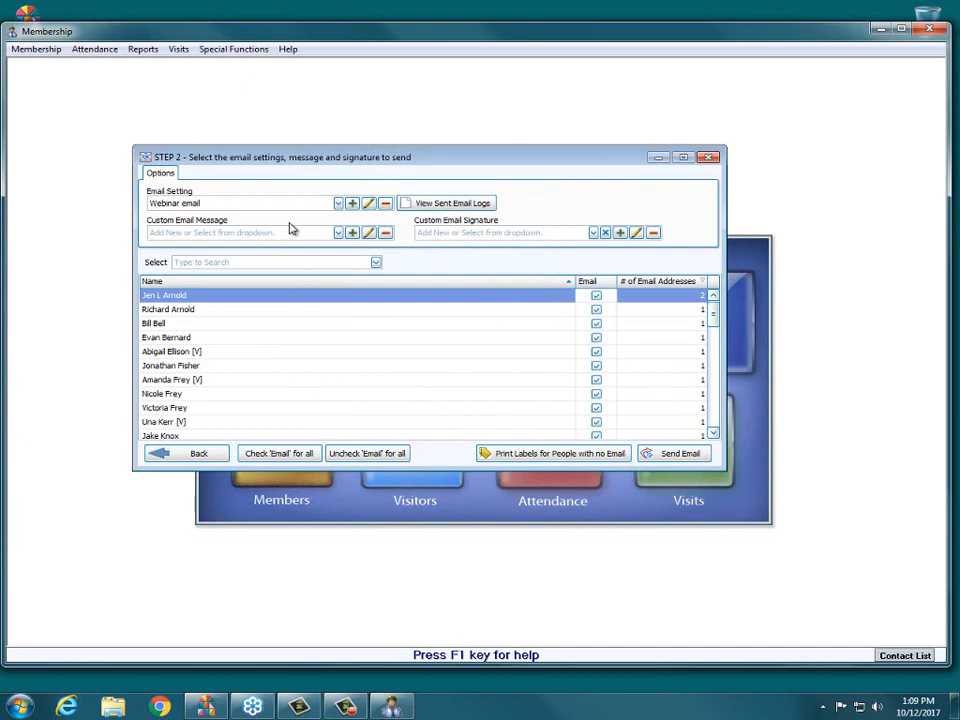
# - Open Email test.pdf from the desktop in Acrobat Reader, examine the test message on page 2, and return to Membership
pyautogui.click(881, 32)
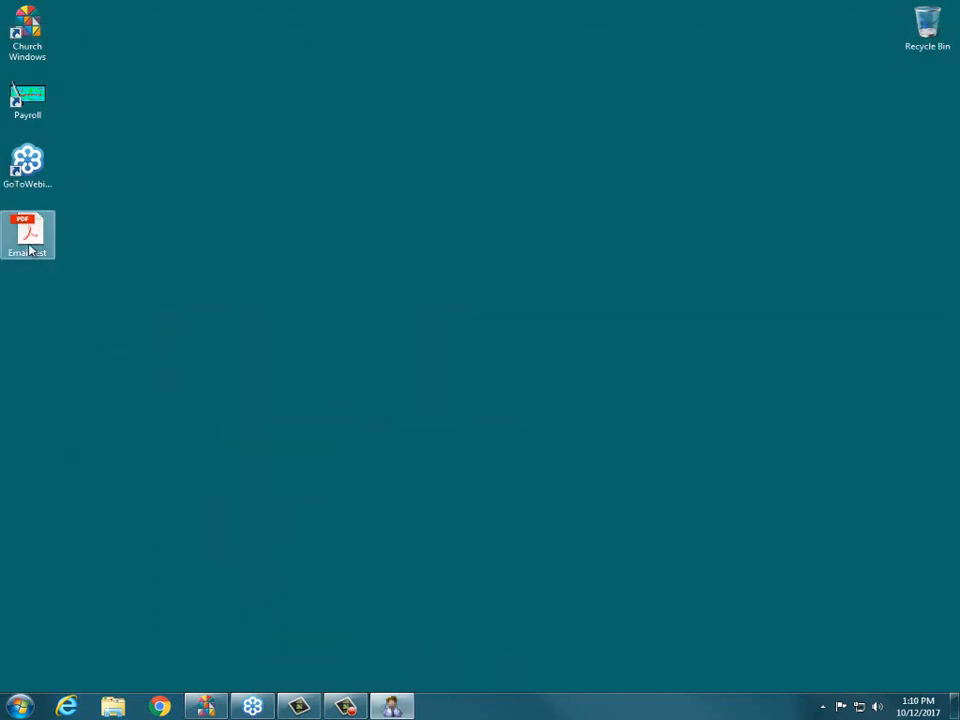
pyautogui.click(31, 249)
pyautogui.doubleClick(35, 253)
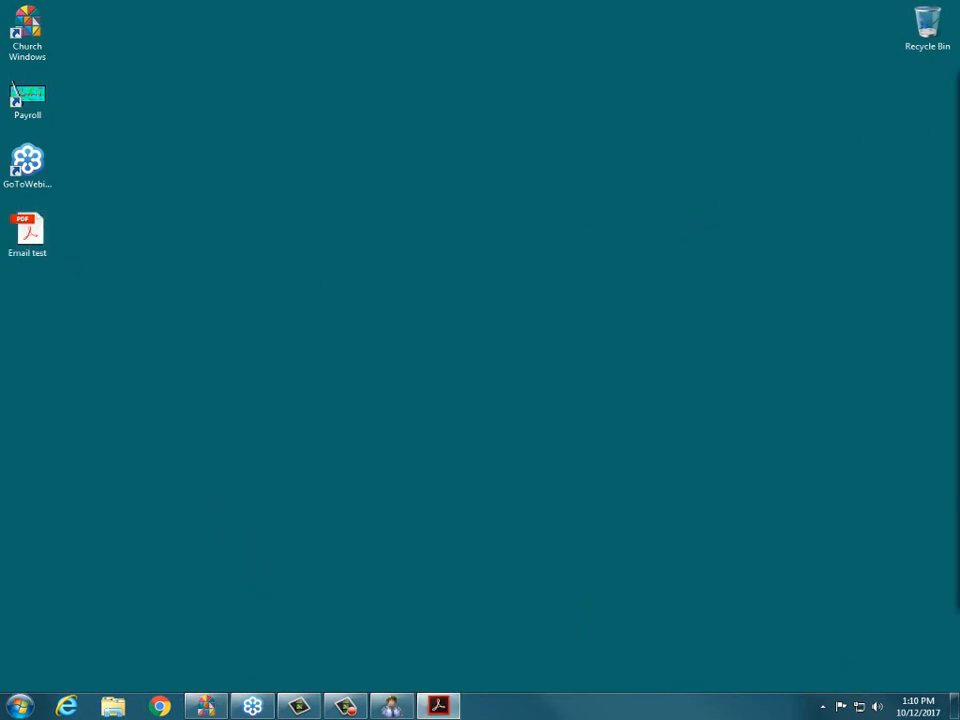
pyautogui.moveTo(959, 85); pyautogui.dragTo(109, 32)
pyautogui.scroll(-3, 394, 187)
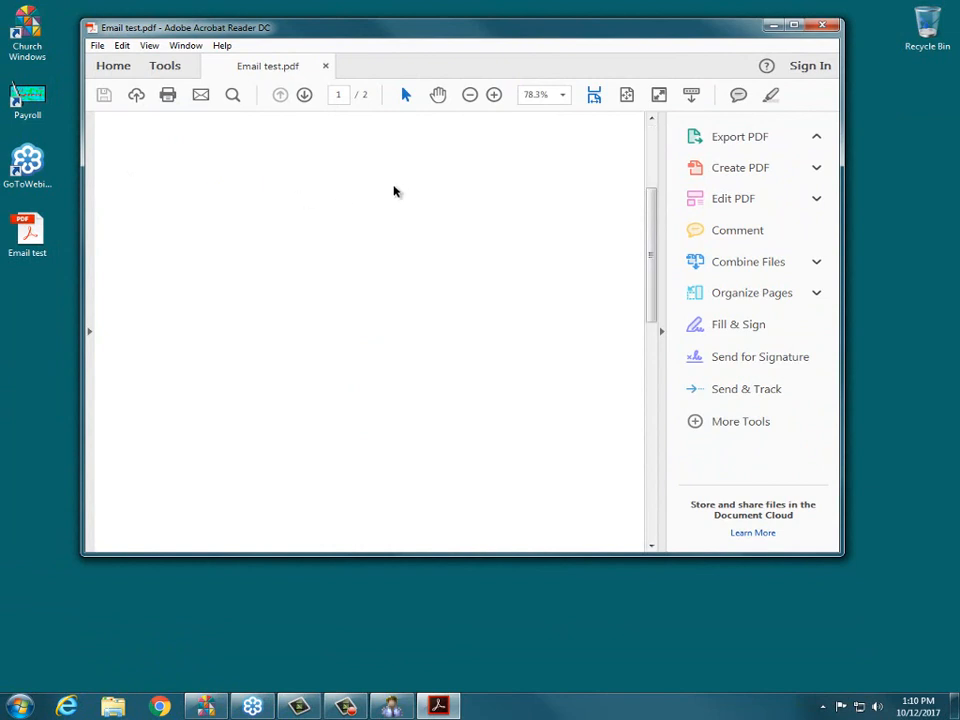
pyautogui.scroll(-5, 534, 197)
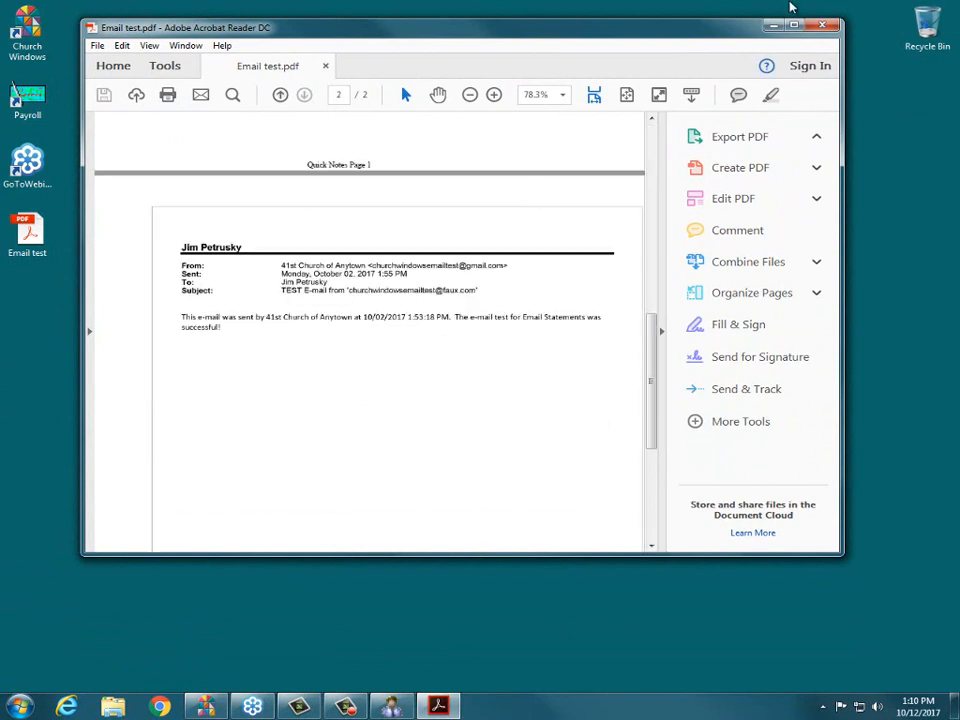
pyautogui.click(793, 25)
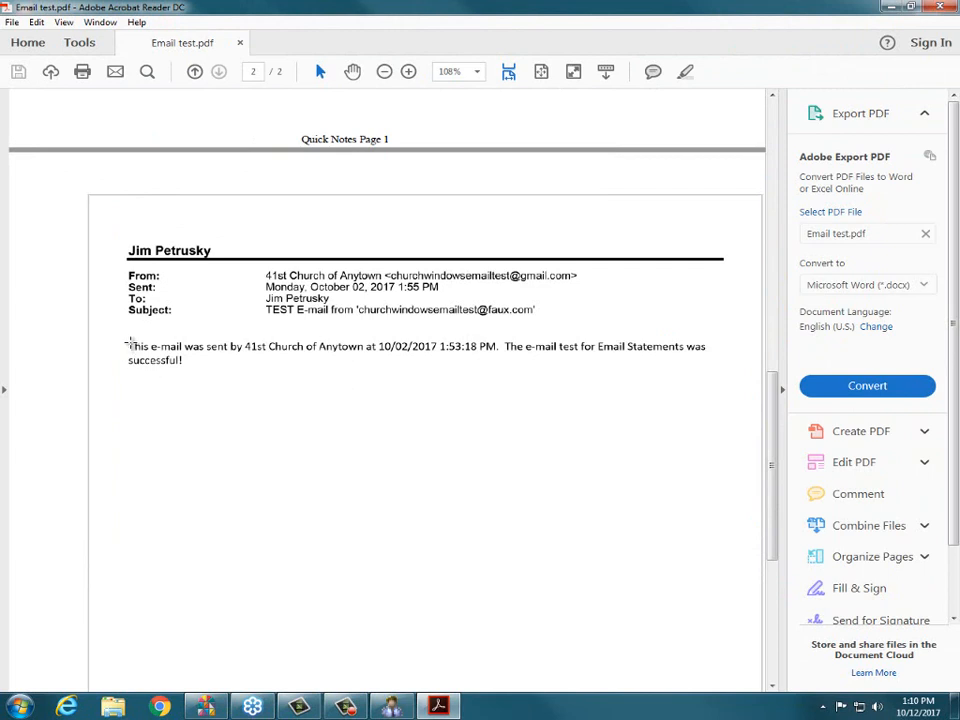
pyautogui.moveTo(128, 343); pyautogui.dragTo(726, 373)
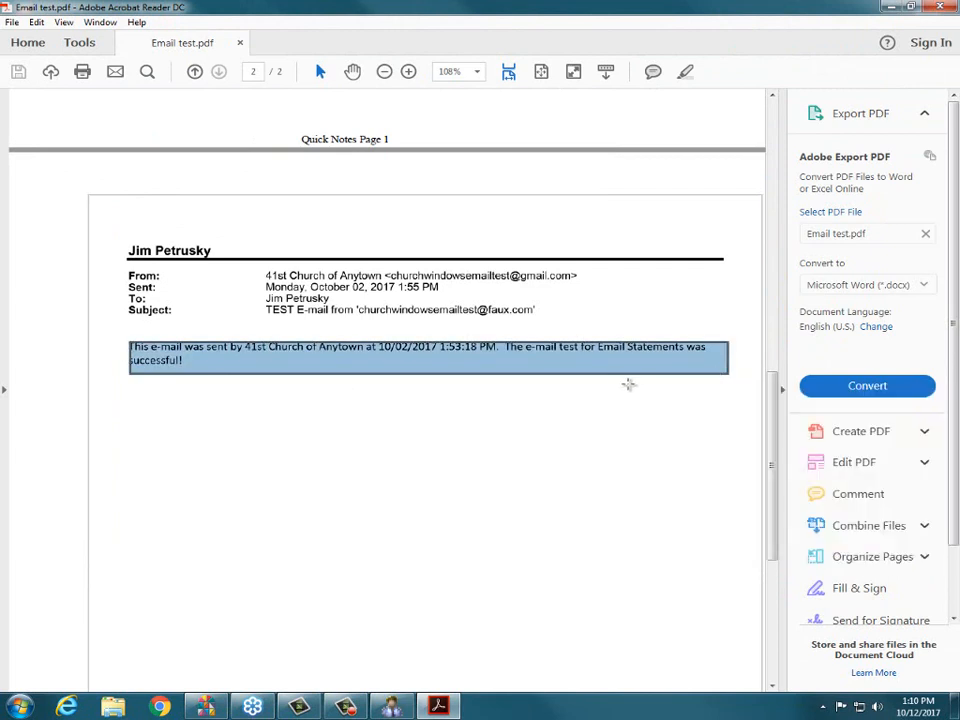
pyautogui.click(454, 369)
pyautogui.click(228, 376)
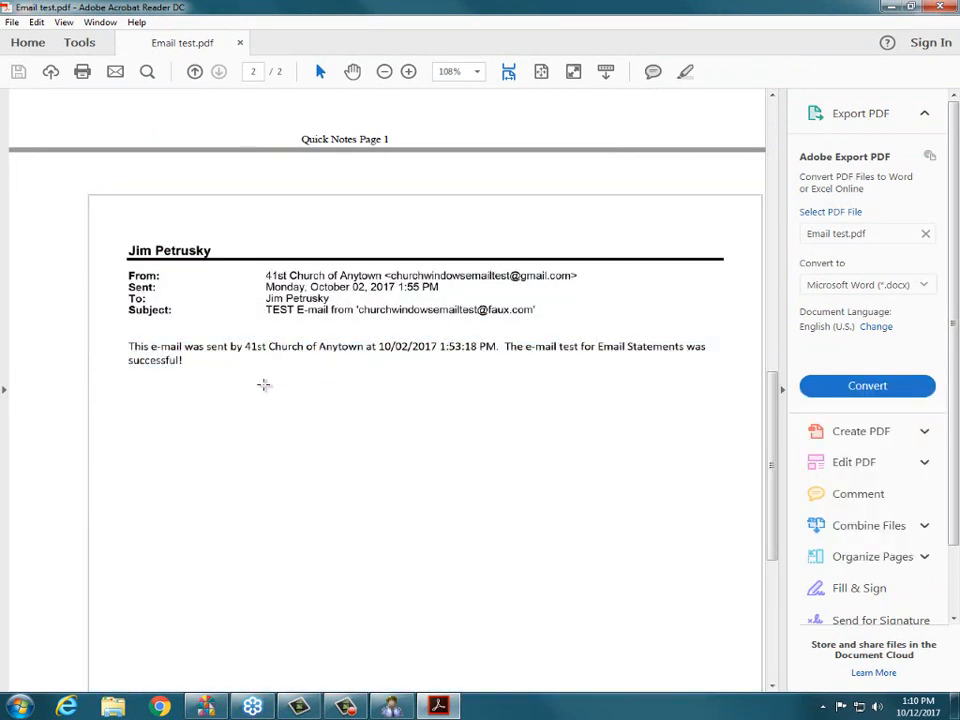
pyautogui.moveTo(263, 385)
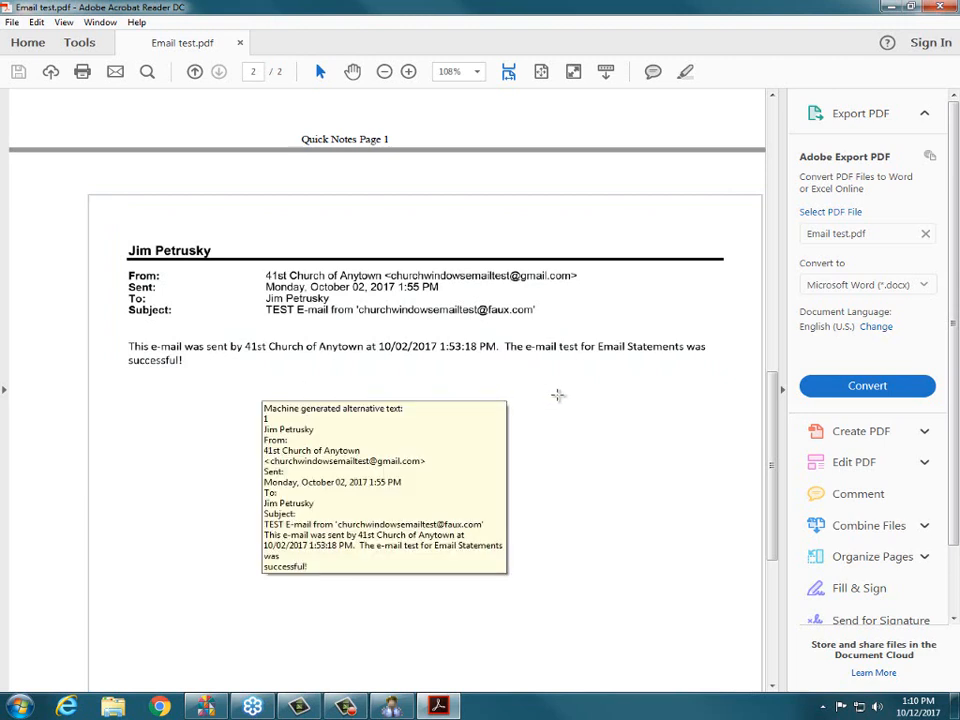
pyautogui.click(941, 8)
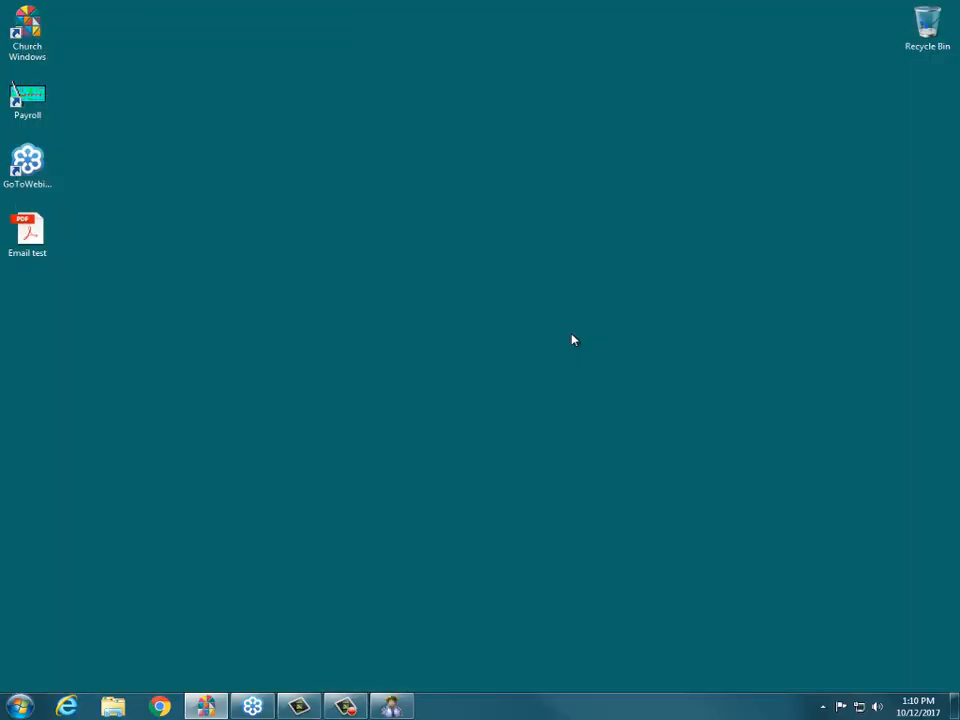
pyautogui.click(390, 706)
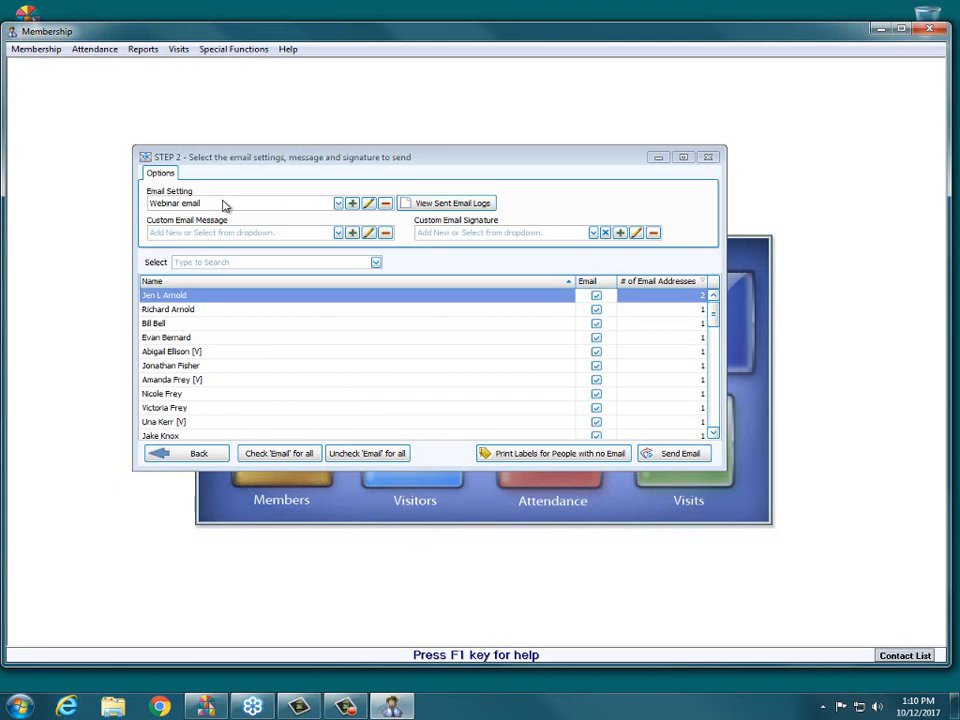
# - Close the email window and find the husband's individual record in the member records by the member's name
pyautogui.click(709, 157)
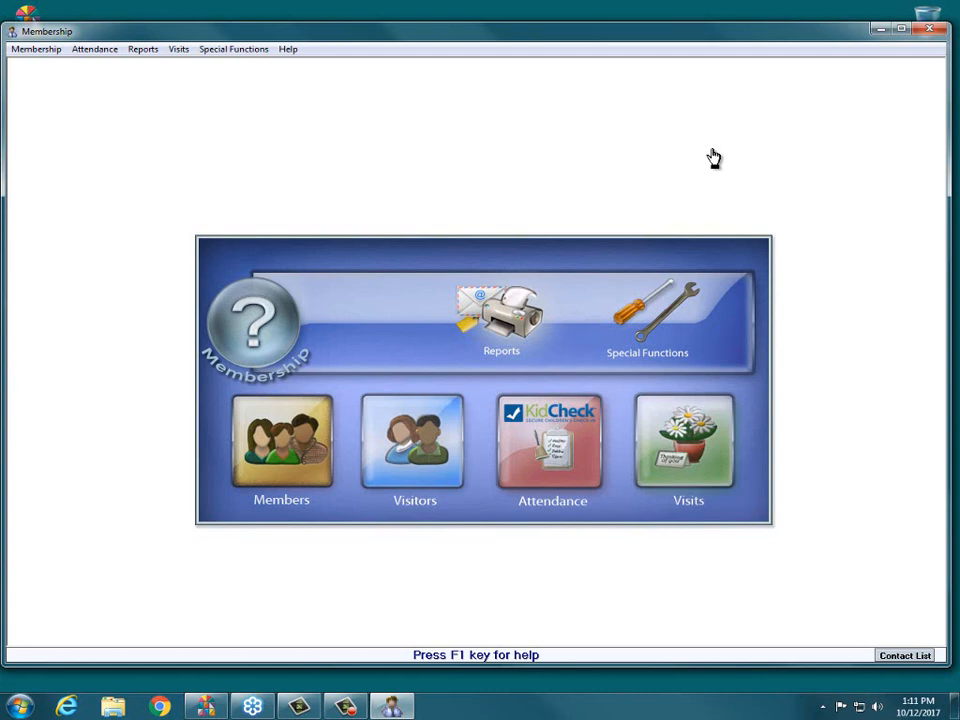
pyautogui.click(281, 456)
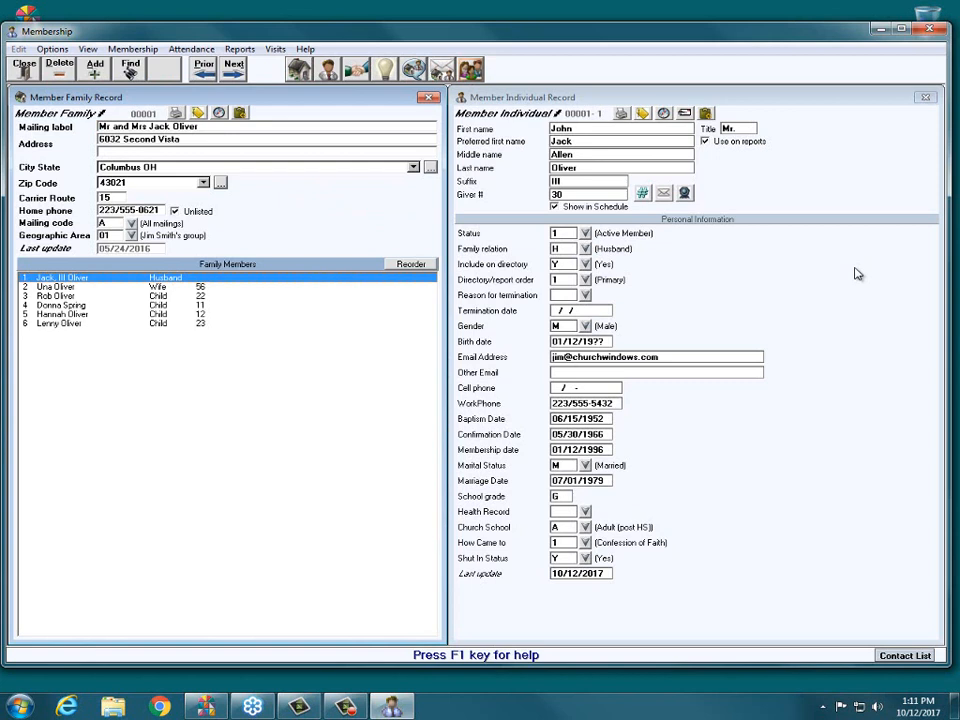
pyautogui.click(132, 68)
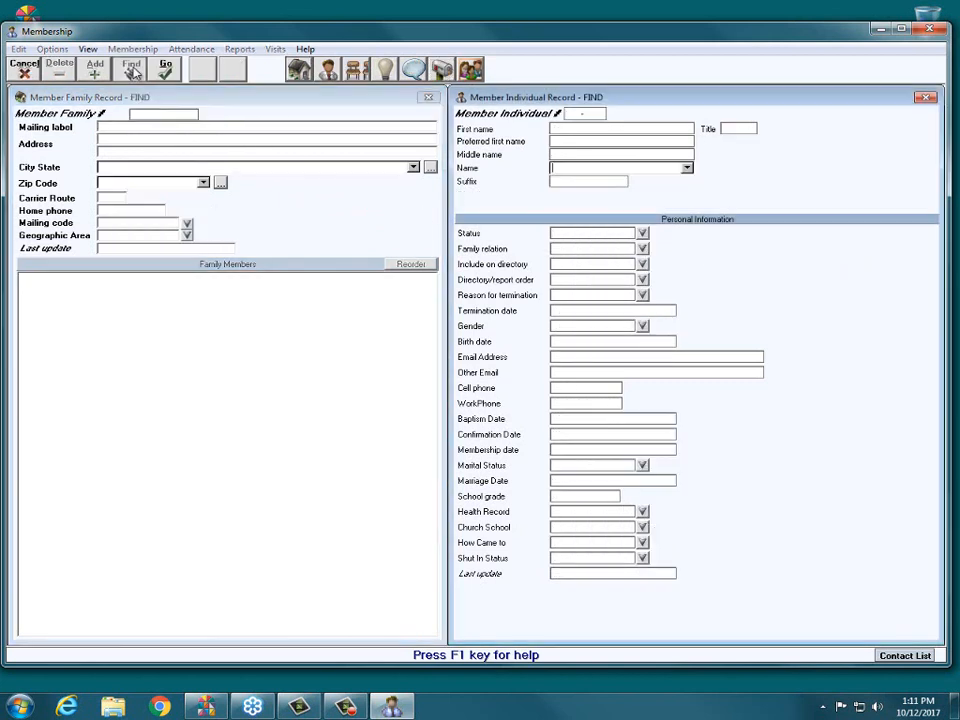
pyautogui.click(601, 169)
pyautogui.write('oliver')
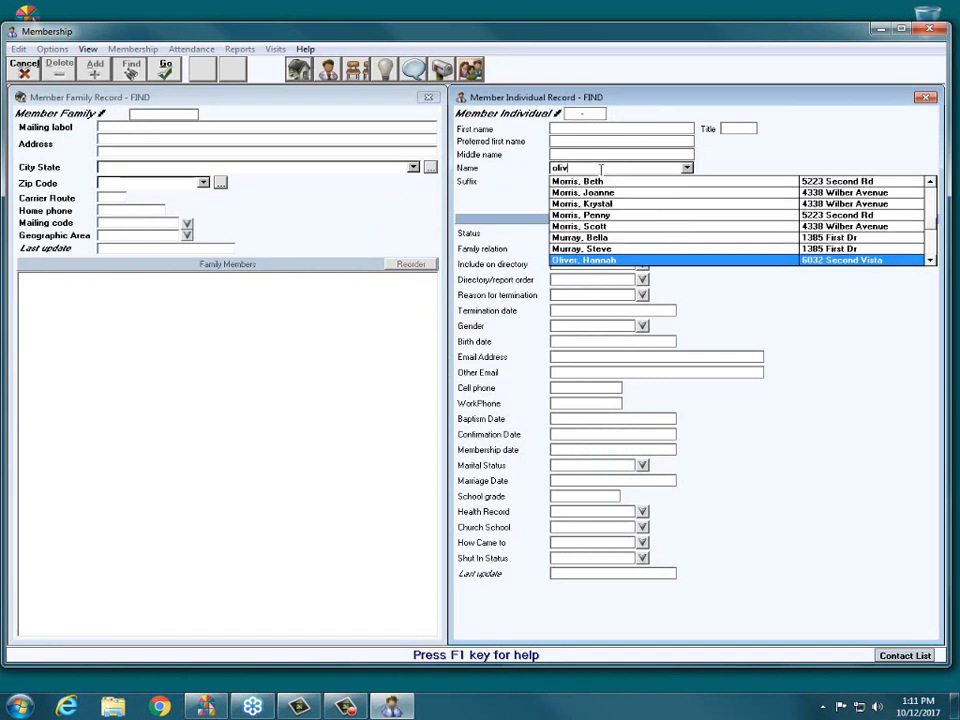
pyautogui.press('Down')
pyautogui.press('Down')
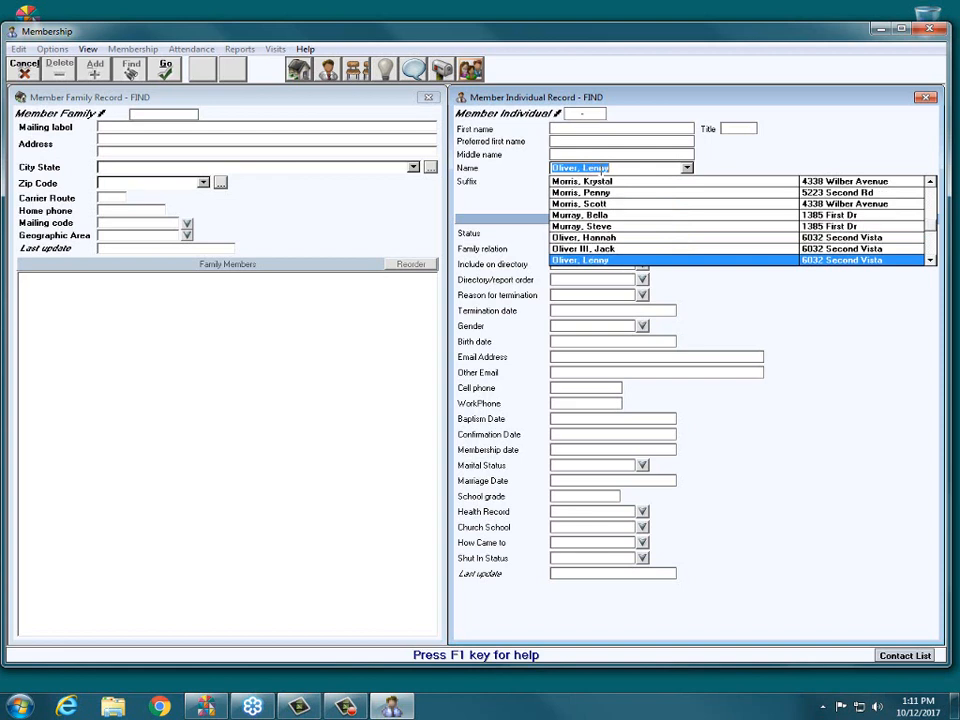
pyautogui.press('Up')
pyautogui.press('Return')
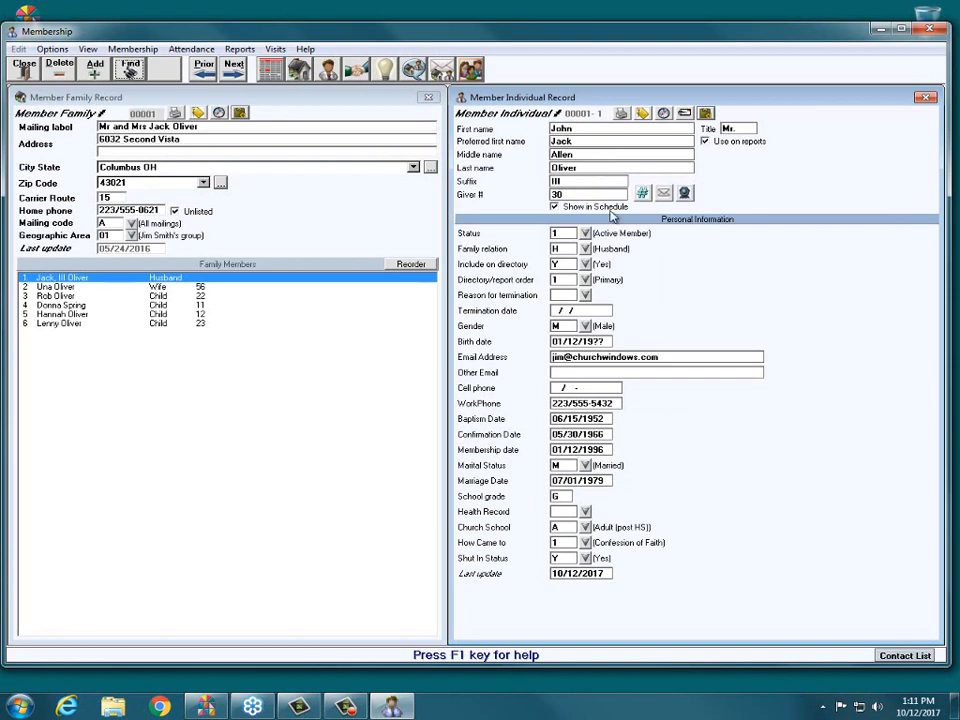
# - Check the member's email address and open the email sending window for this member from the individual record
pyautogui.click(702, 357)
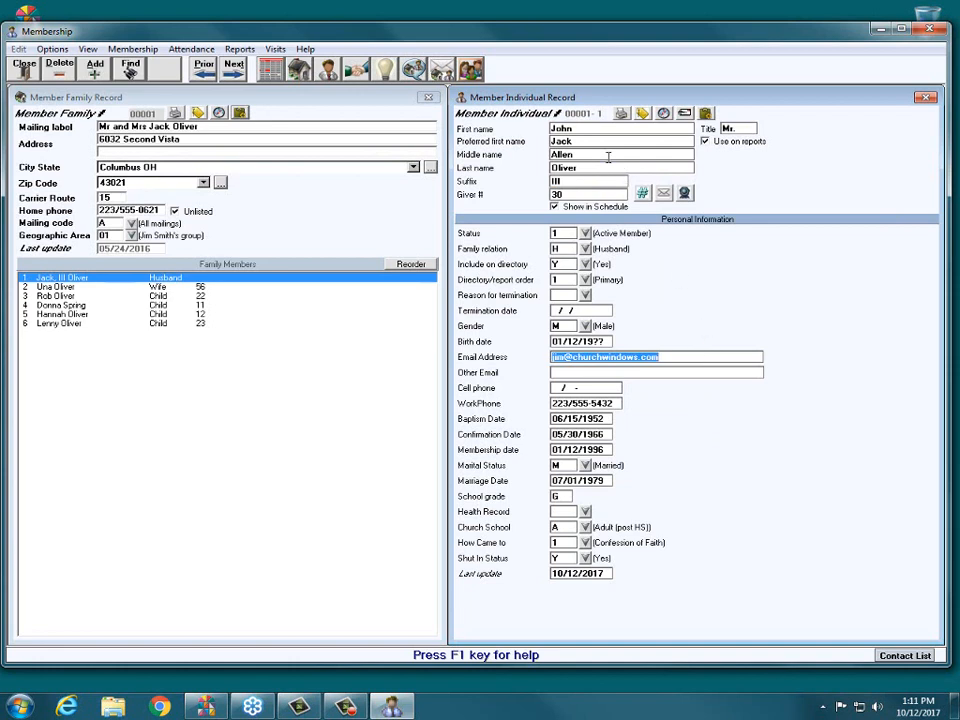
pyautogui.click(706, 358)
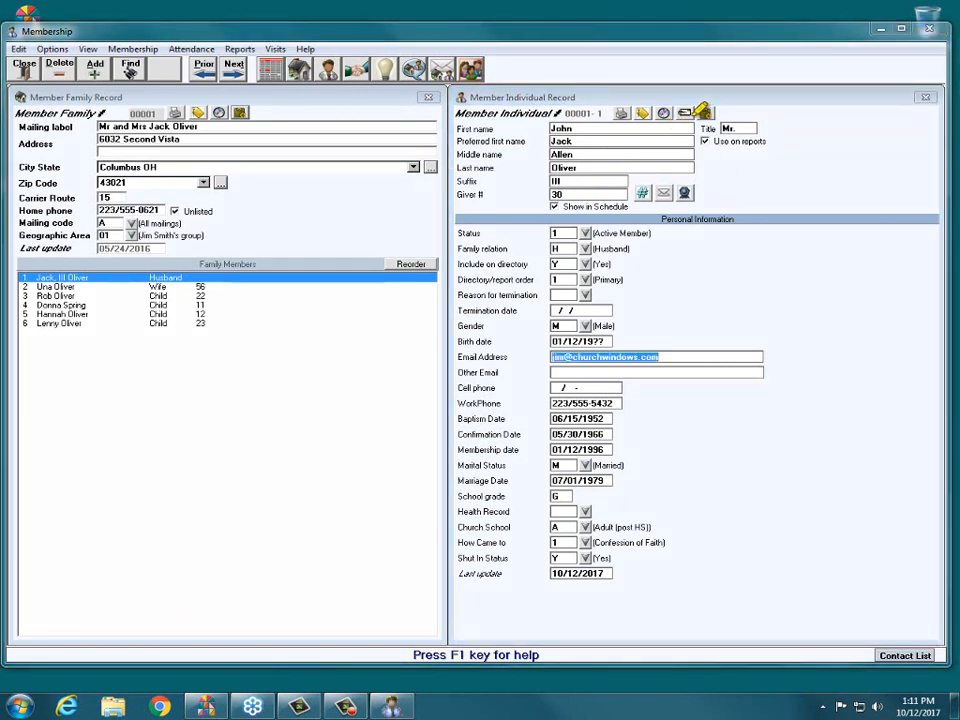
pyautogui.moveTo(700, 115); pyautogui.dragTo(705, 168)
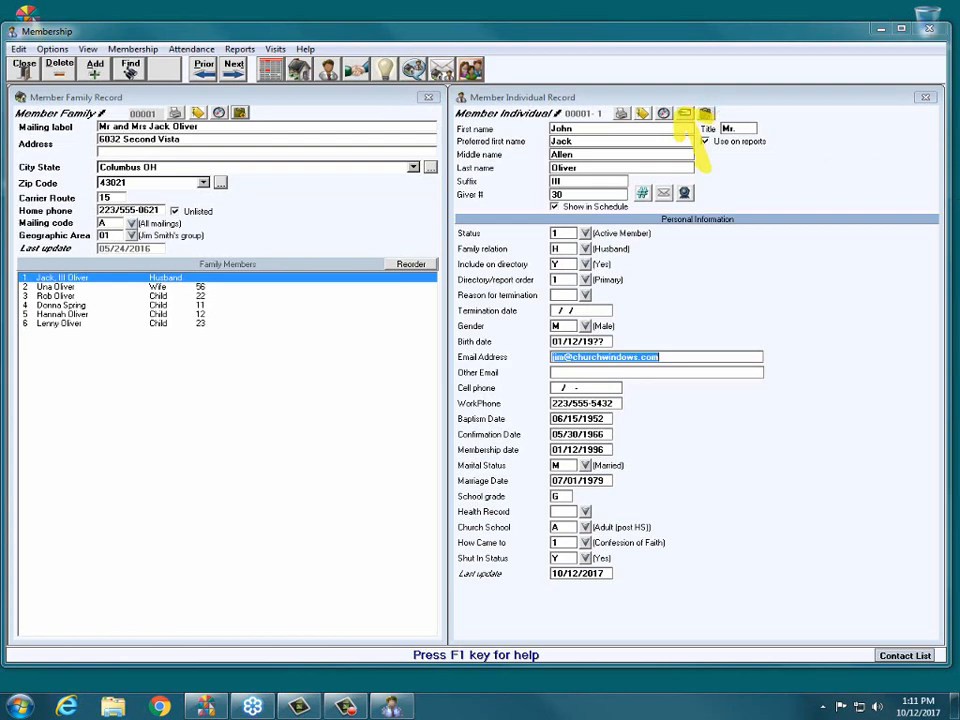
pyautogui.press('Escape')
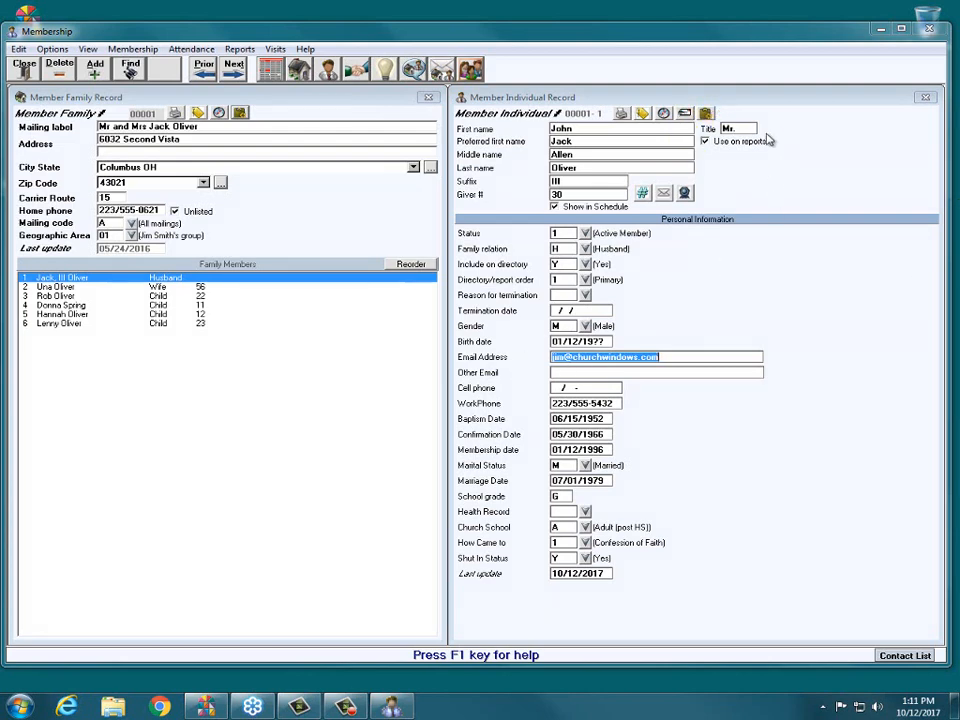
pyautogui.click(684, 113)
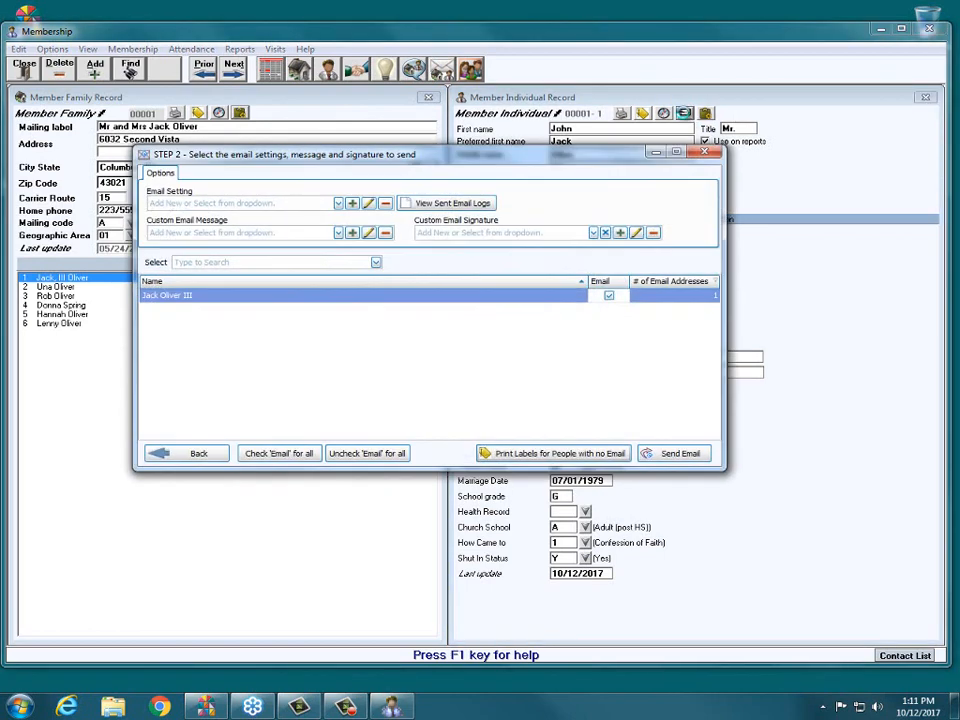
# - Choose Webinar email as the email setting for the message to the selected member
pyautogui.moveTo(569, 157); pyautogui.dragTo(573, 145)
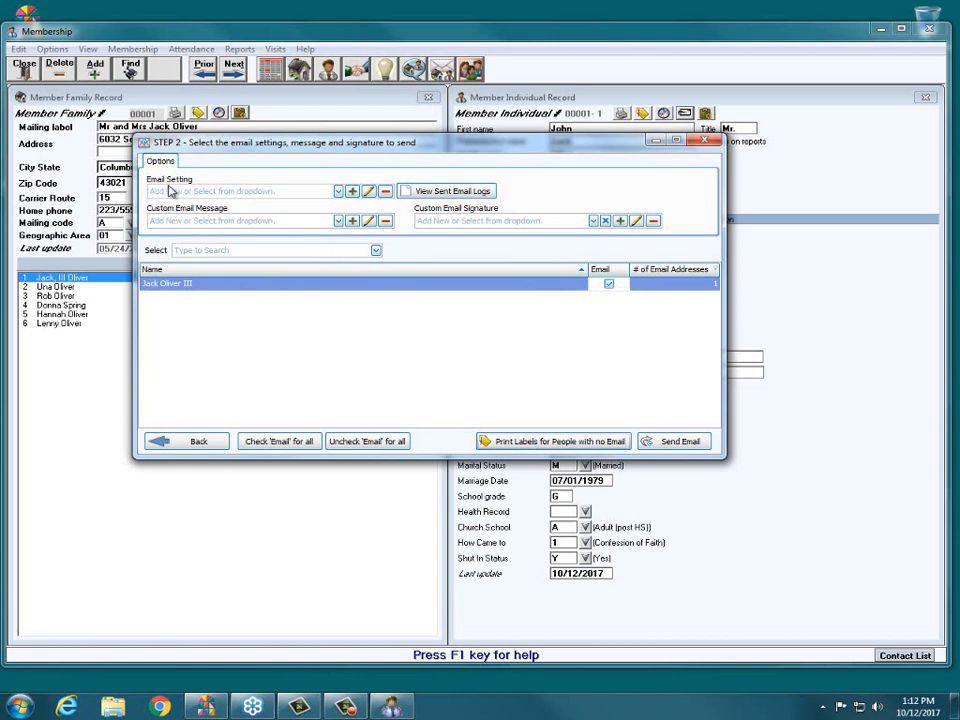
pyautogui.click(338, 191)
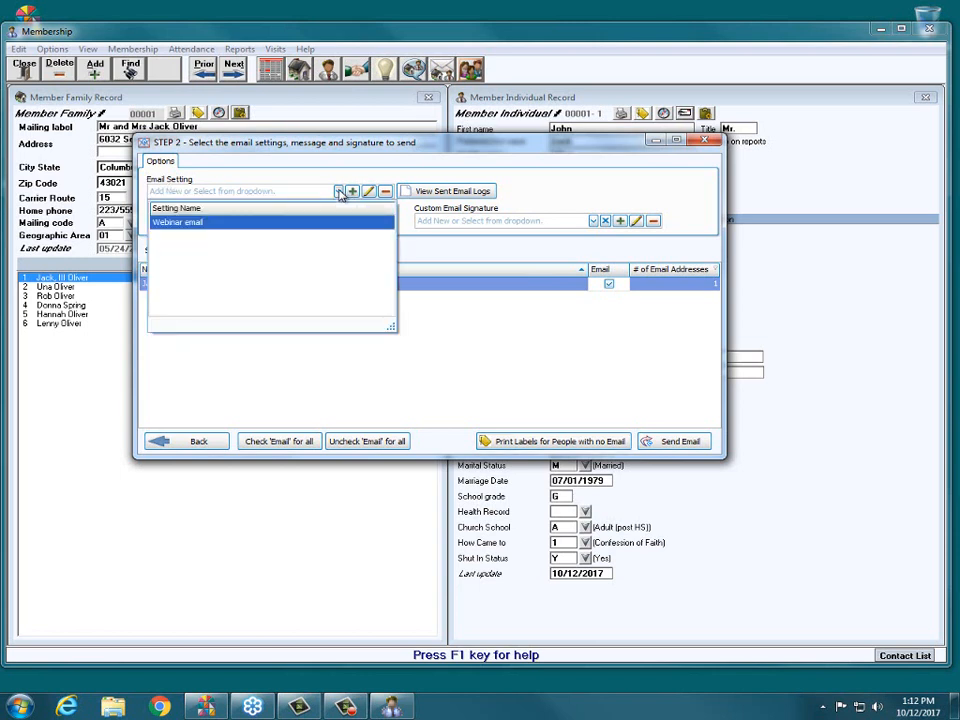
pyautogui.click(213, 223)
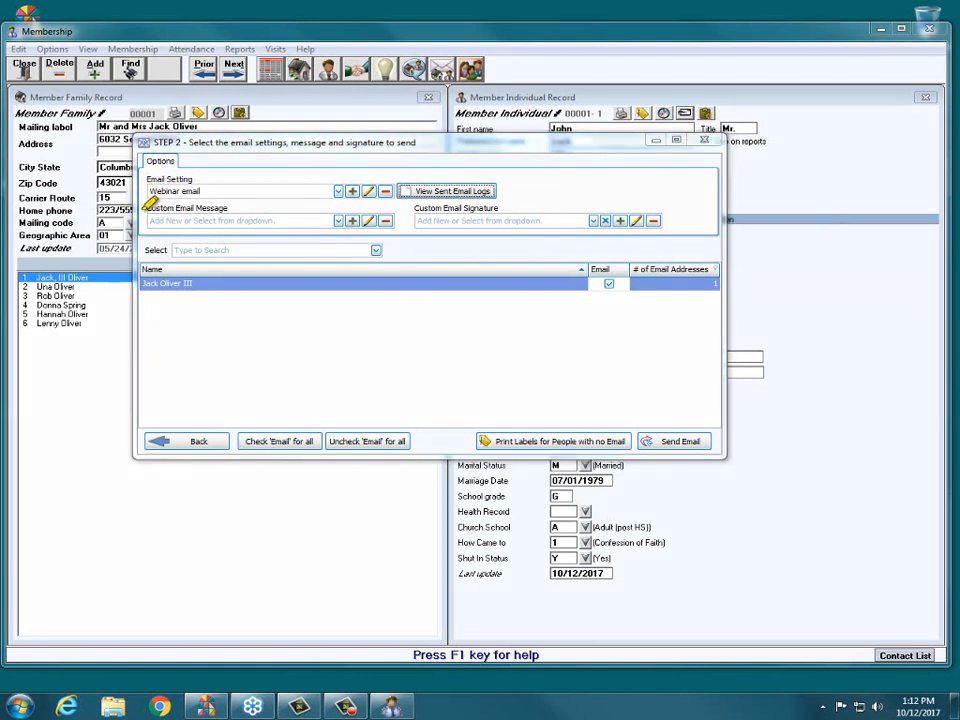
# - Create a new custom email message with the subject "Anniversary Sunday"
pyautogui.moveTo(146, 209); pyautogui.dragTo(226, 208)
pyautogui.click(353, 221)
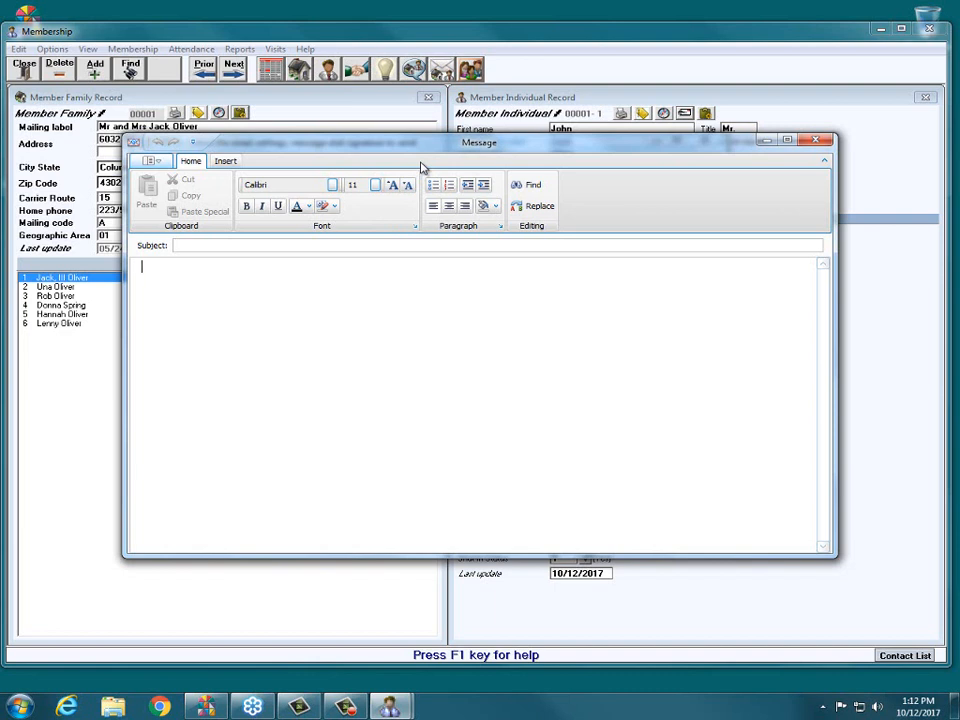
pyautogui.click(306, 245)
pyautogui.write('Anniversary Sunday')
pyautogui.press('Tab')
# - Write the message body "Here is where you fill in the body of the email!!!!!!"
pyautogui.write('Here is wheer')
pyautogui.press('BackSpace')
pyautogui.press('BackSpace')
pyautogui.write('re yo')
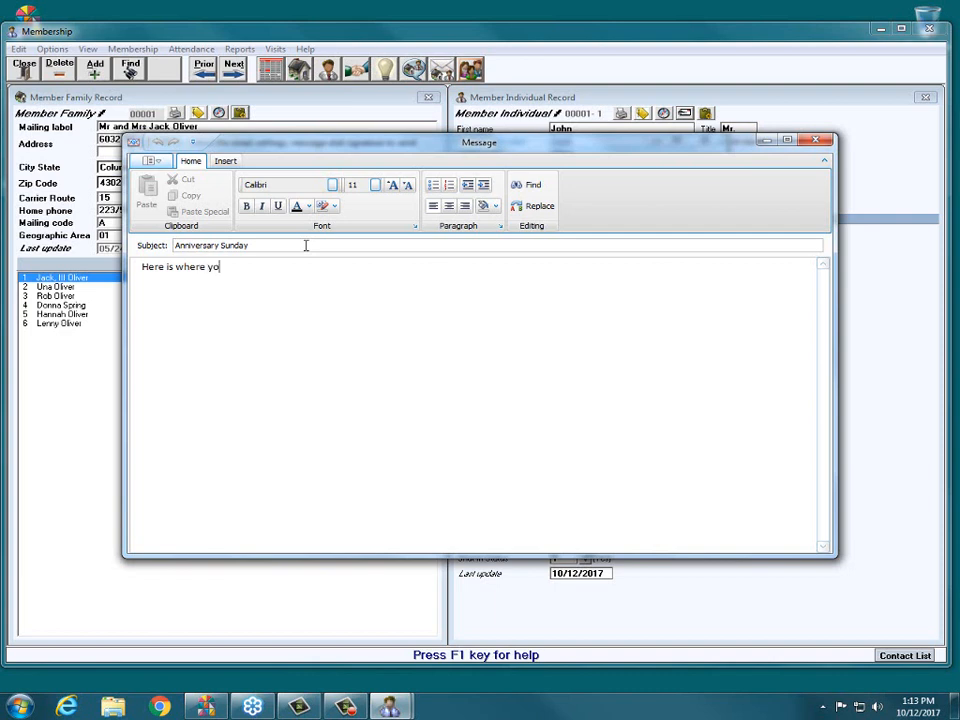
pyautogui.write('u fill in the body of the e')
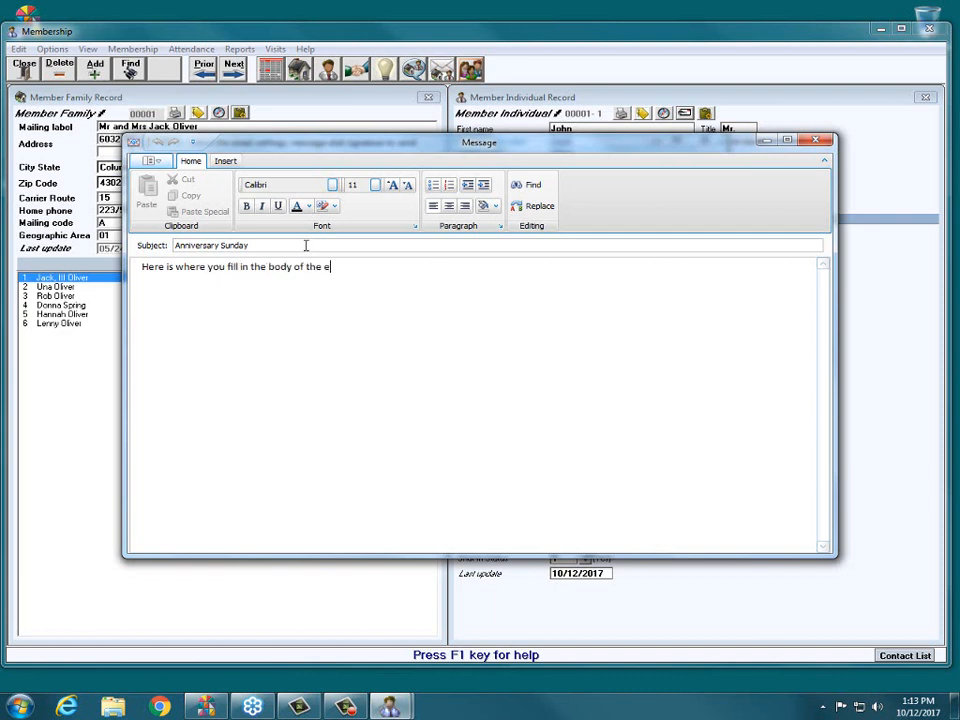
pyautogui.write('mail!!!!!!')
# - Examine the message editor's font choices, picture insertion options and its print, save and send commands
pyautogui.click(334, 186)
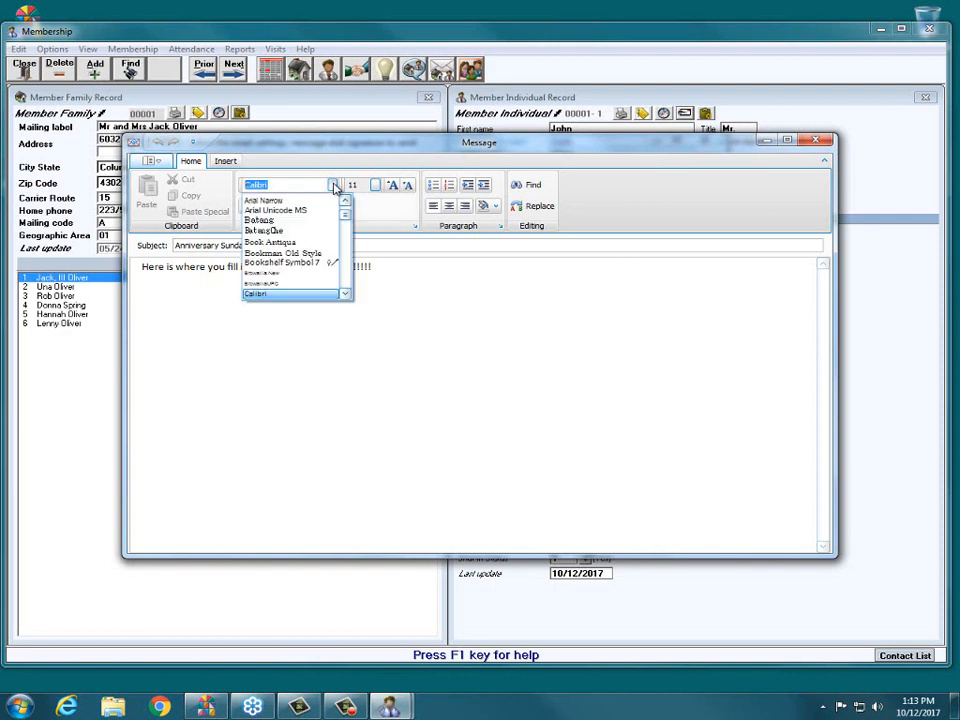
pyautogui.click(351, 326)
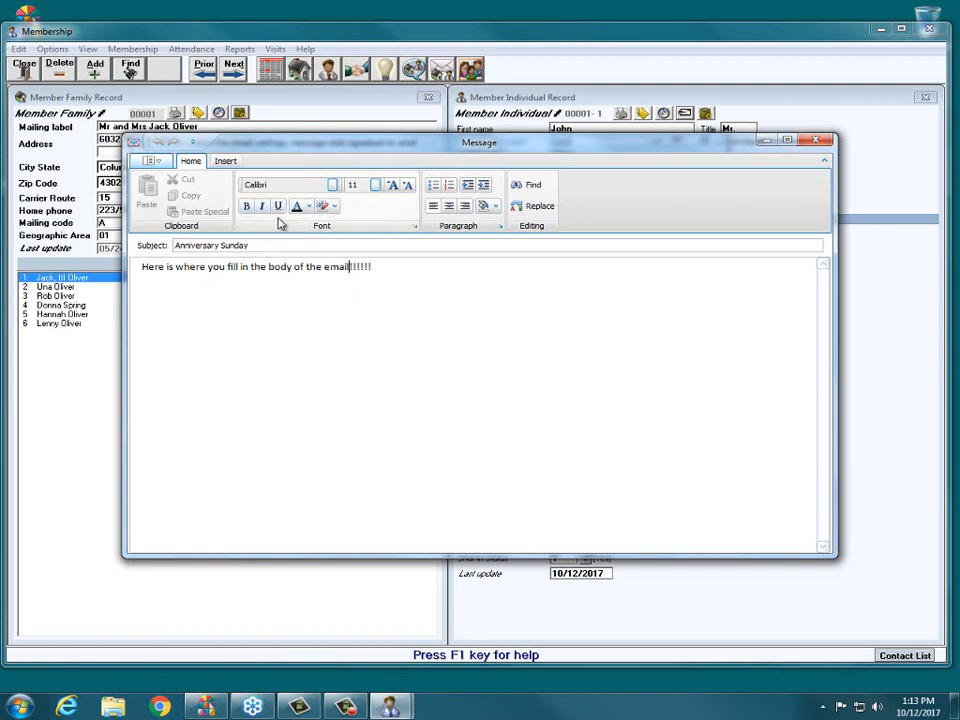
pyautogui.click(224, 162)
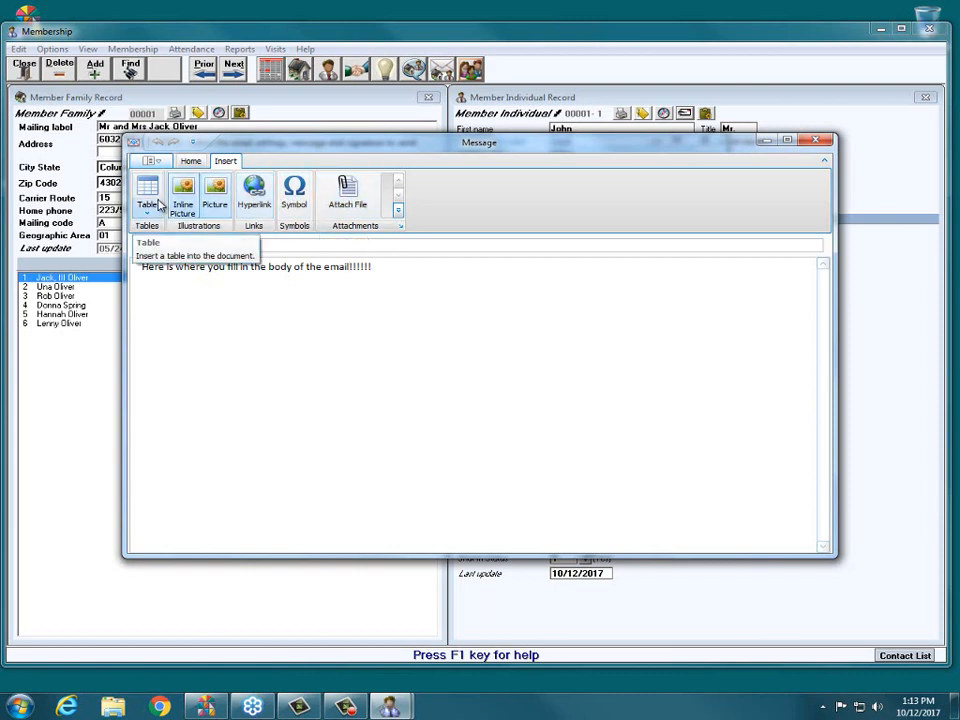
pyautogui.click(217, 203)
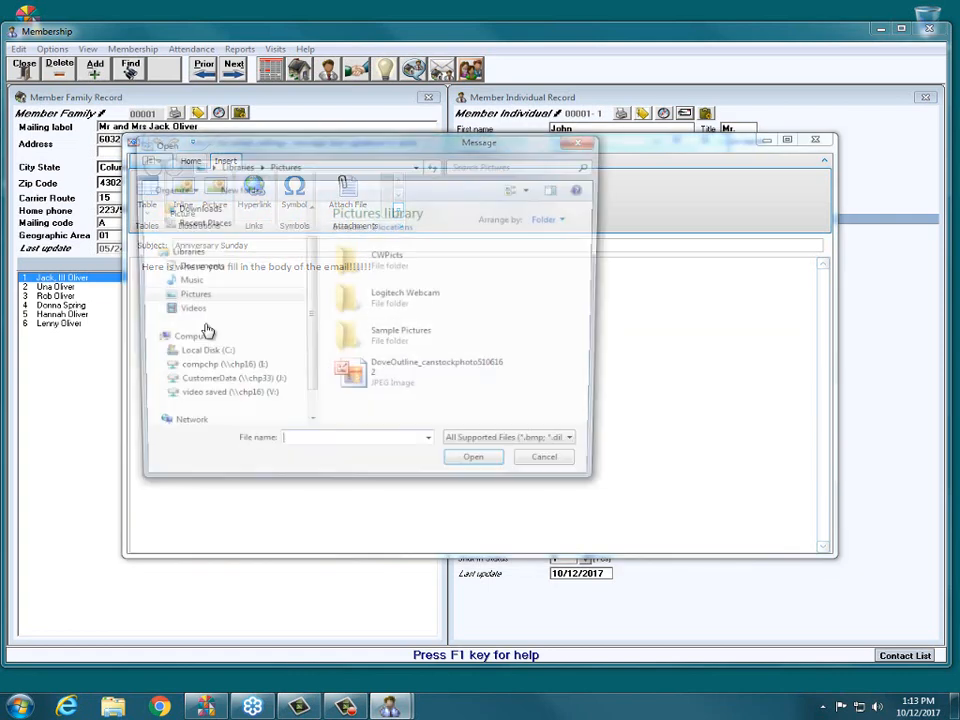
pyautogui.click(544, 456)
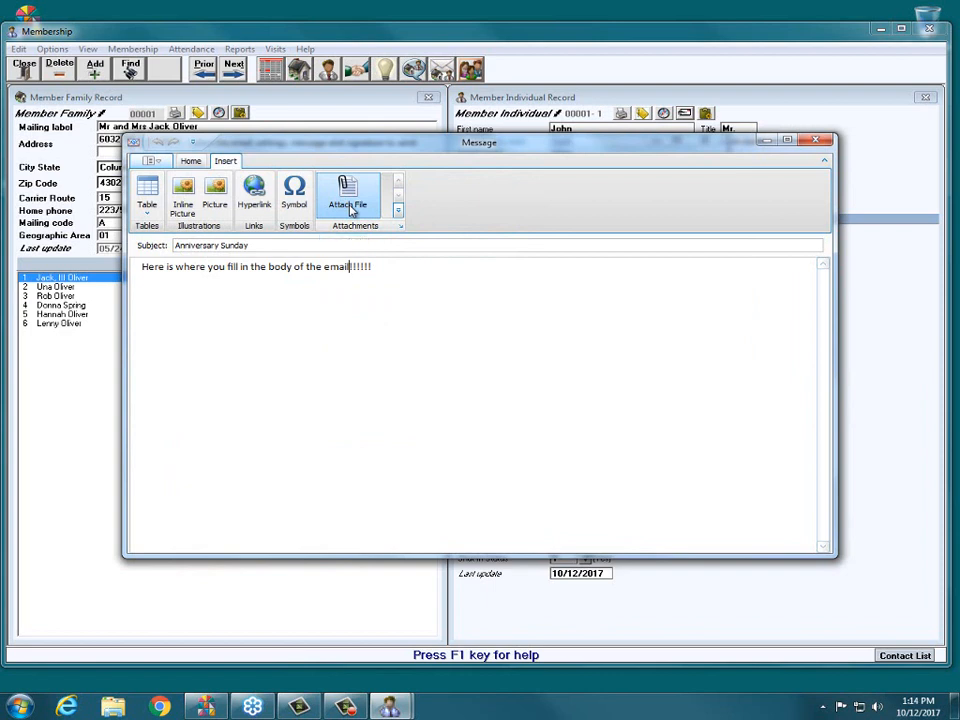
pyautogui.click(190, 162)
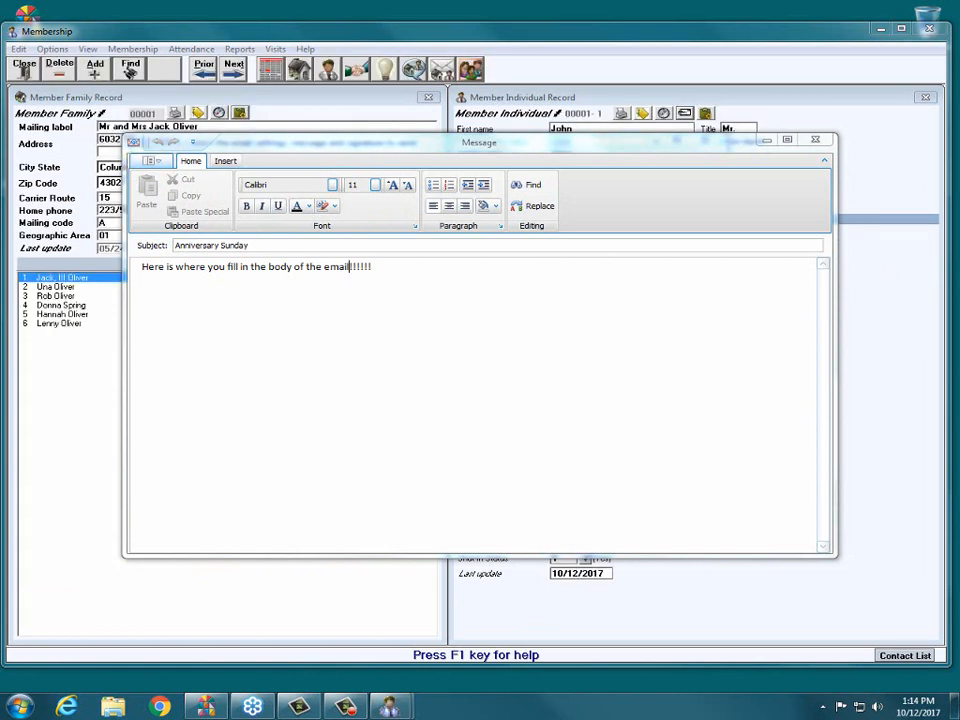
pyautogui.click(150, 161)
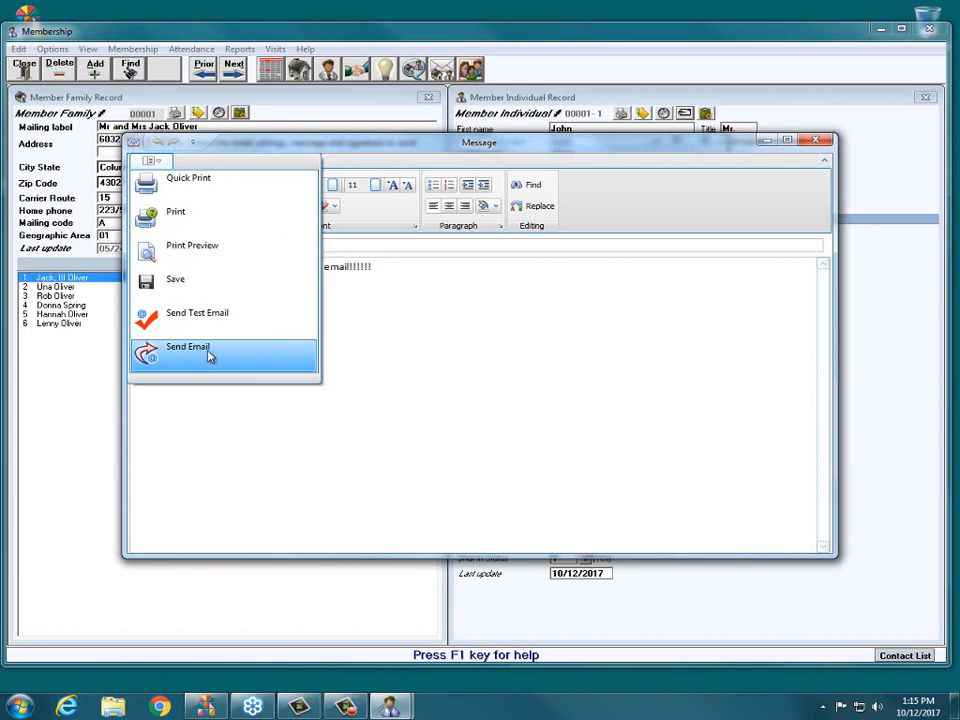
pyautogui.click(451, 146)
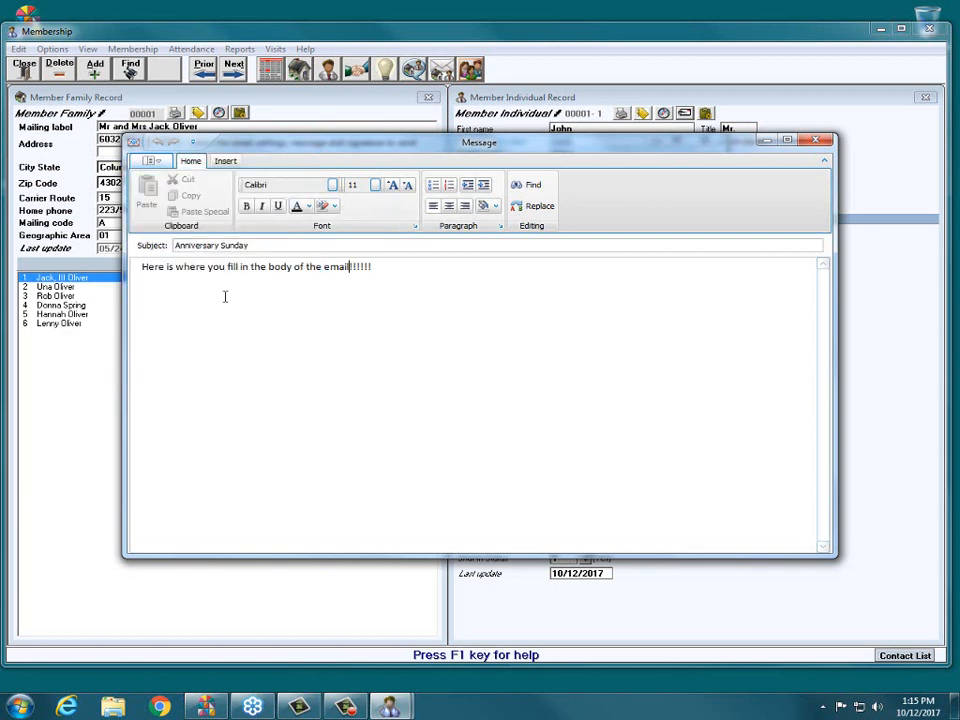
# - Save the Anniversary Sunday message and close the message editor
pyautogui.click(155, 161)
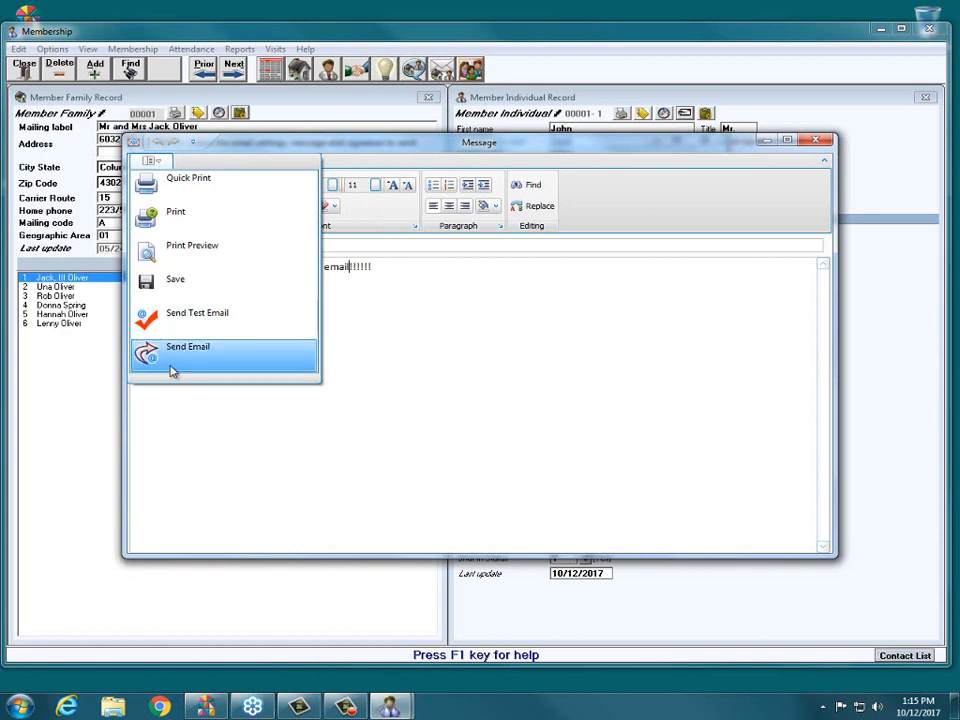
pyautogui.click(197, 291)
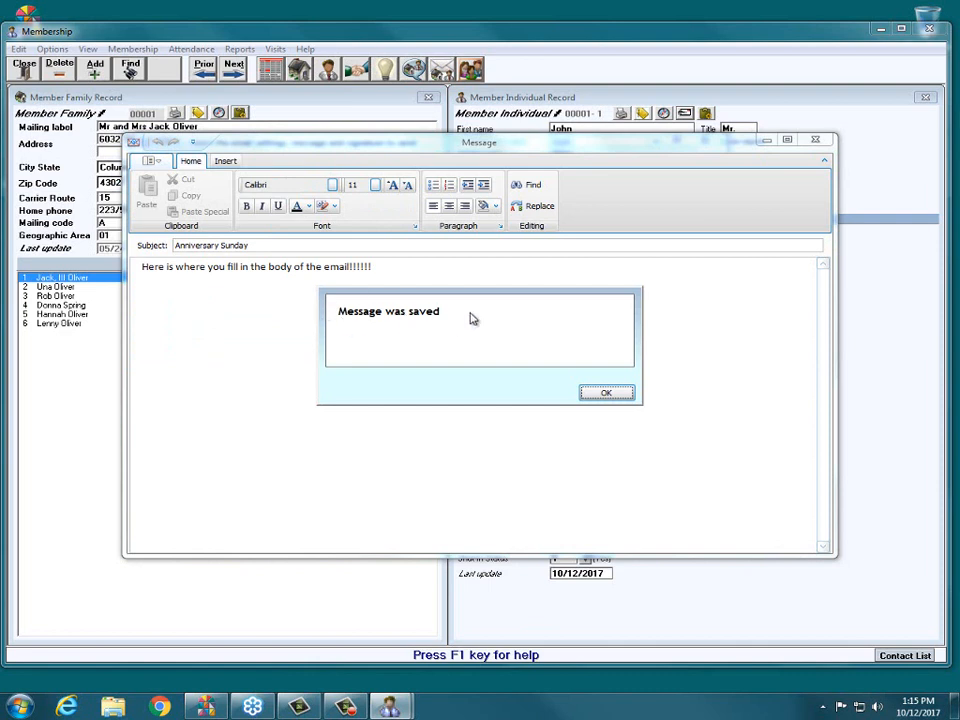
pyautogui.click(607, 393)
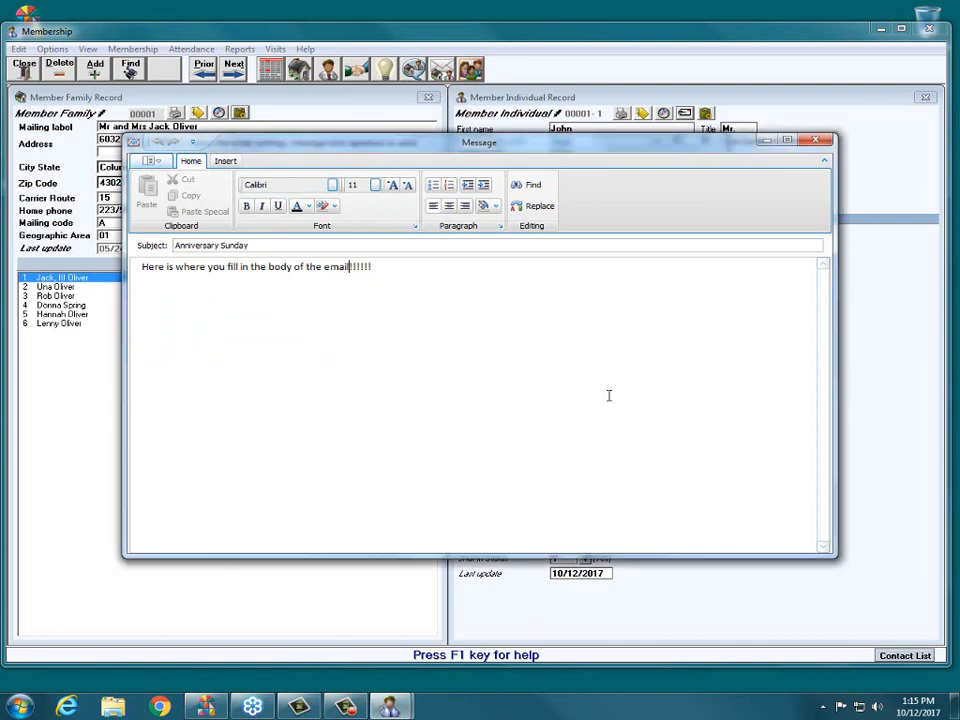
pyautogui.click(822, 144)
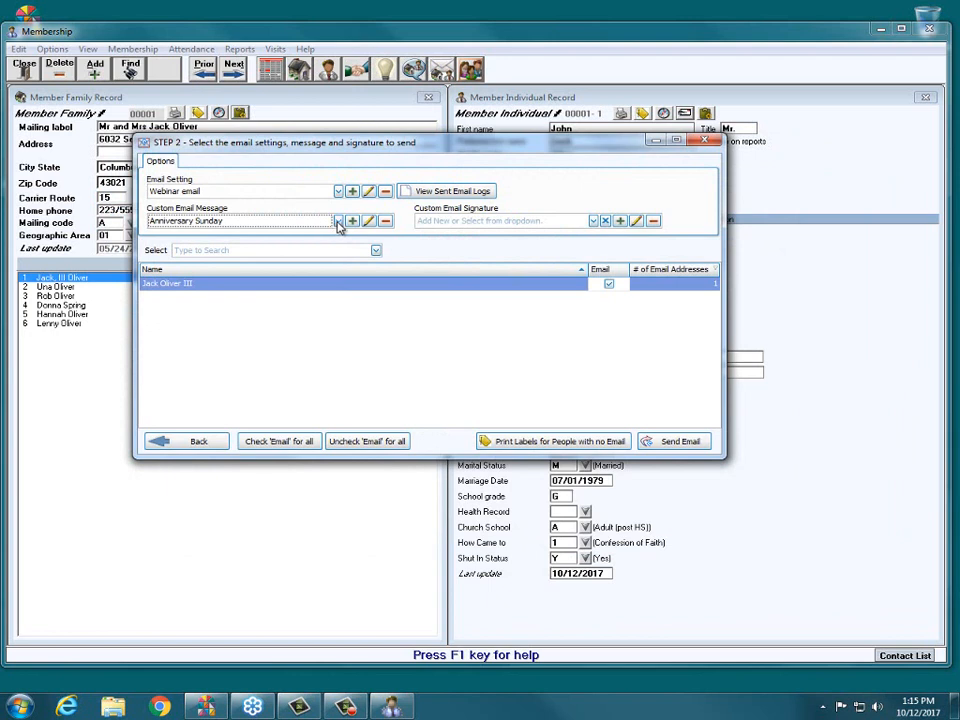
# - Review the saved custom messages and select Anniversary Sunday as the message to send
pyautogui.click(338, 220)
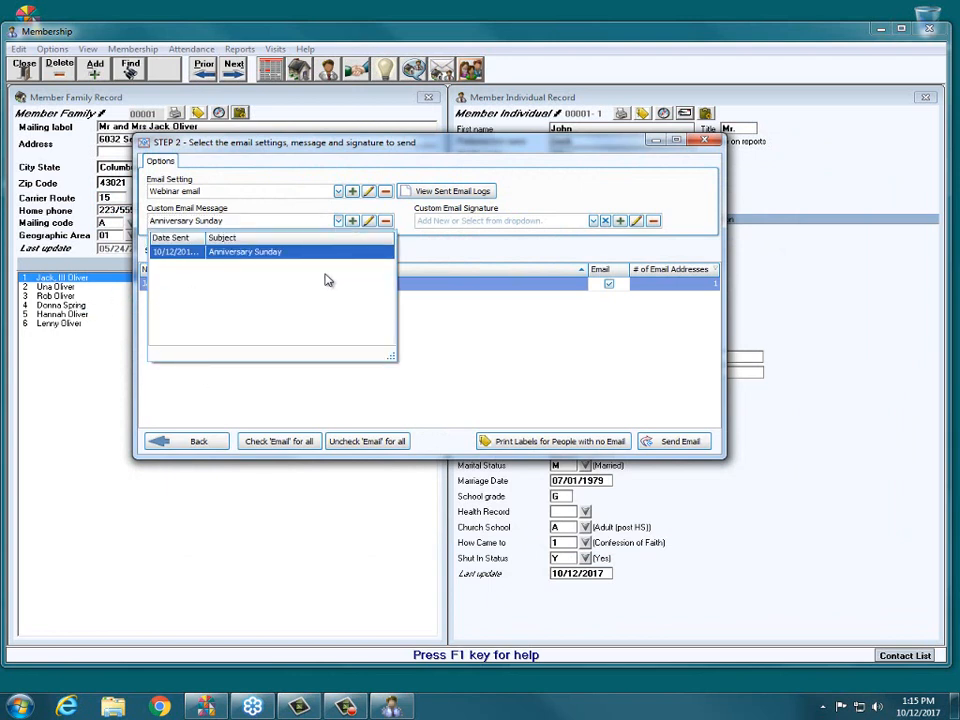
pyautogui.click(340, 222)
pyautogui.click(340, 222)
pyautogui.click(340, 222)
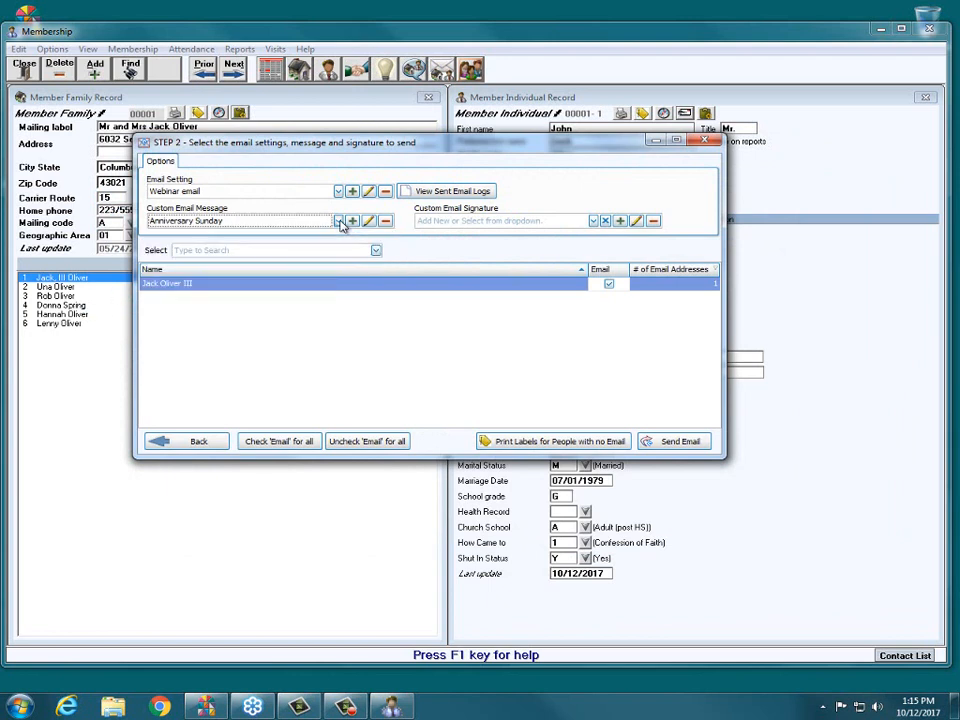
pyautogui.click(340, 222)
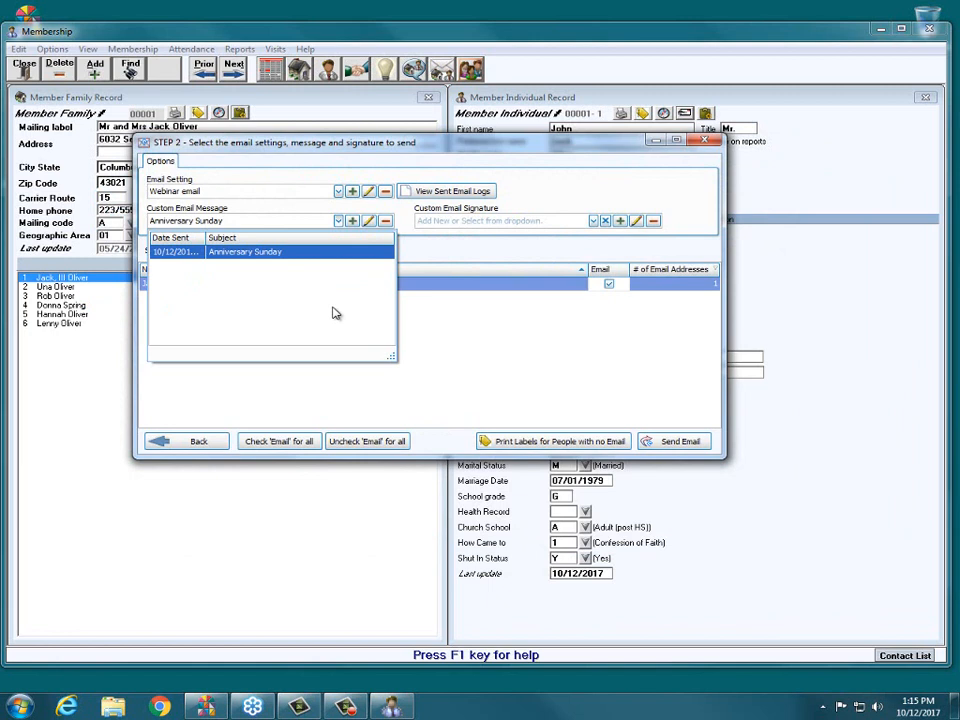
pyautogui.click(296, 252)
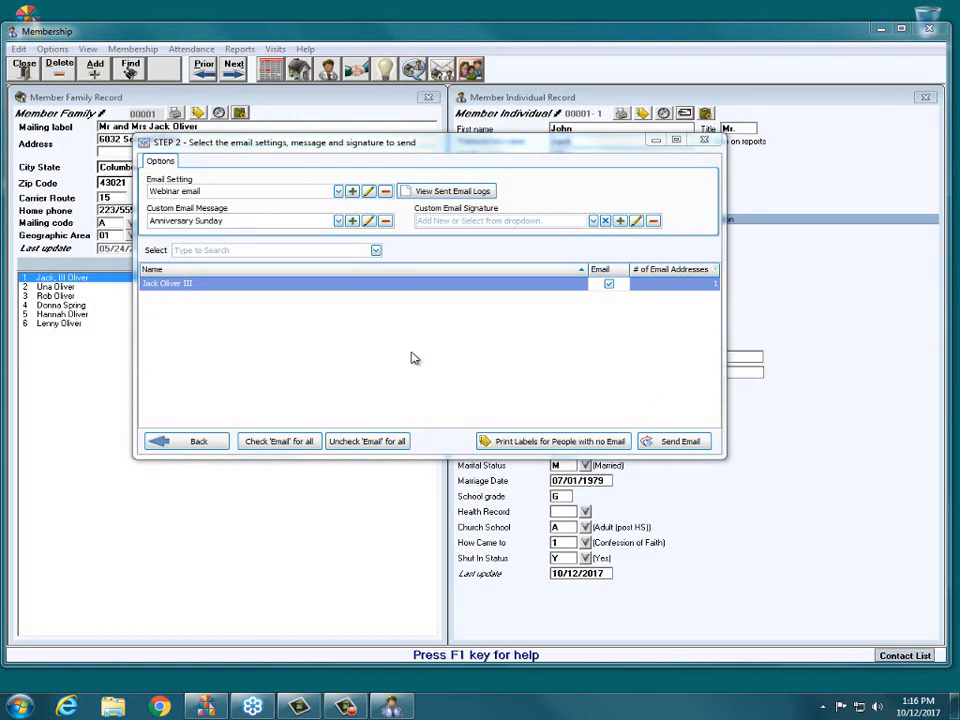
# - Check the saved signatures, add a new custom signature titled for the sender, and enter the sender's full name on its first line
pyautogui.click(594, 221)
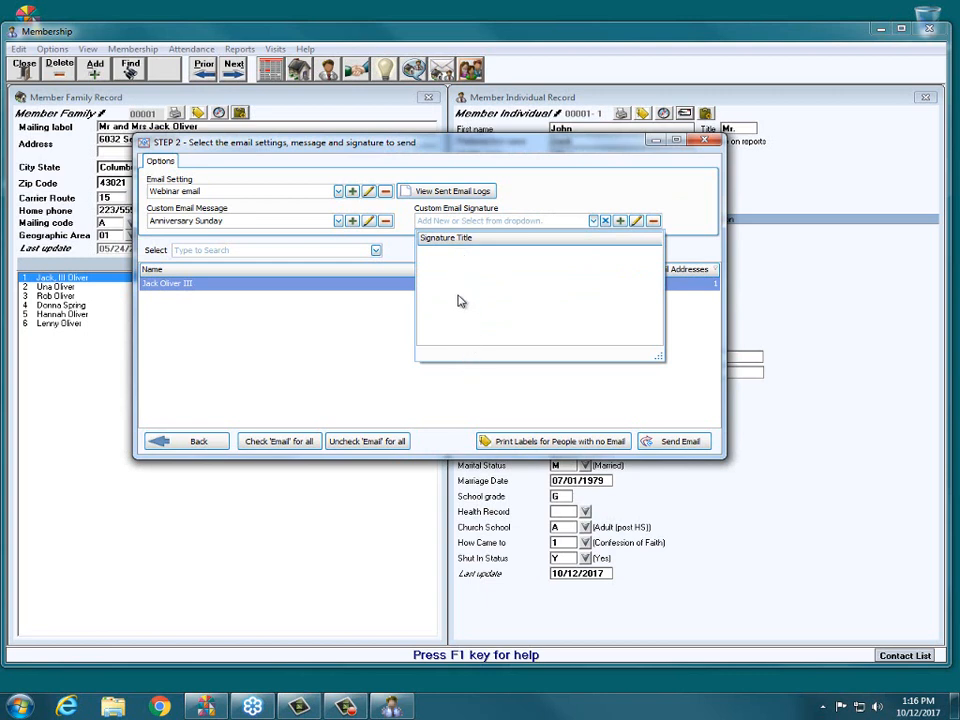
pyautogui.click(550, 190)
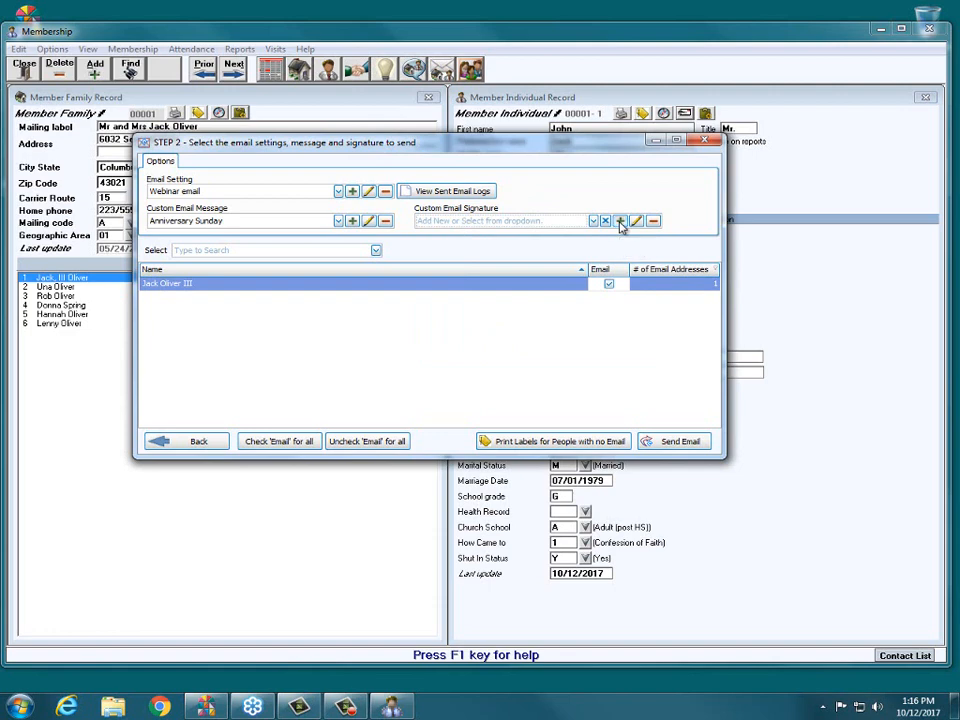
pyautogui.click(620, 222)
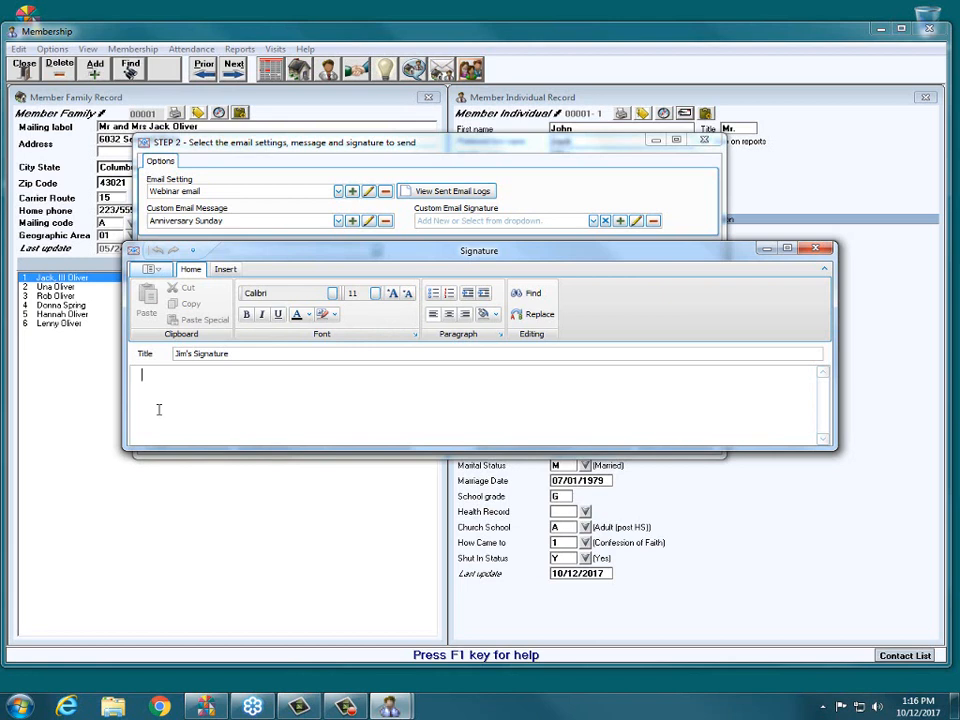
pyautogui.write('y')
pyautogui.press('Return')
# - Add "Computer Helper Publishing" as the second line of the signature and "etc. . . ." below it
pyautogui.write('comp')
pyautogui.press('BackSpace')
pyautogui.press('BackSpace')
pyautogui.press('BackSpace')
pyautogui.press('BackSpace')
pyautogui.write('Computer Helpe')
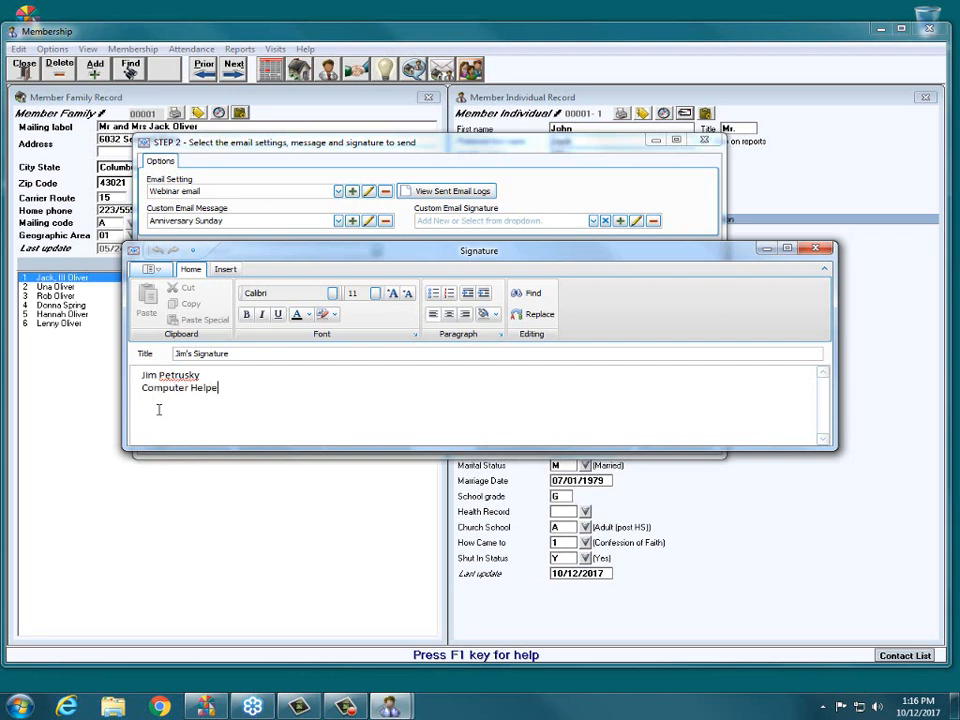
pyautogui.write('r Publishing')
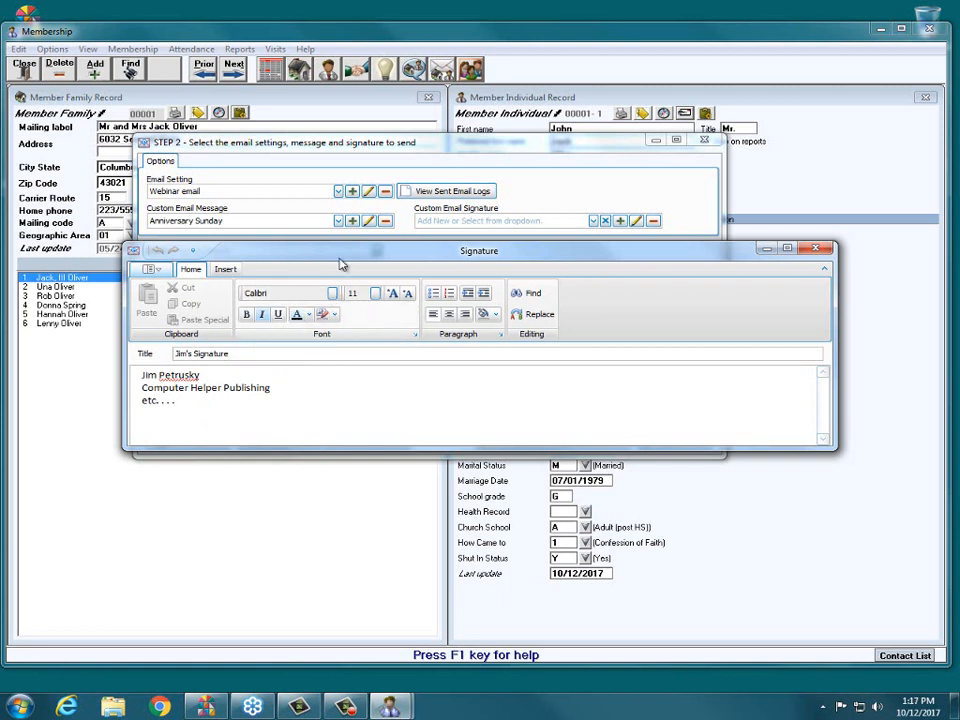
# - Look over the signature's insert options, save the new signature and close its editor
pyautogui.click(225, 270)
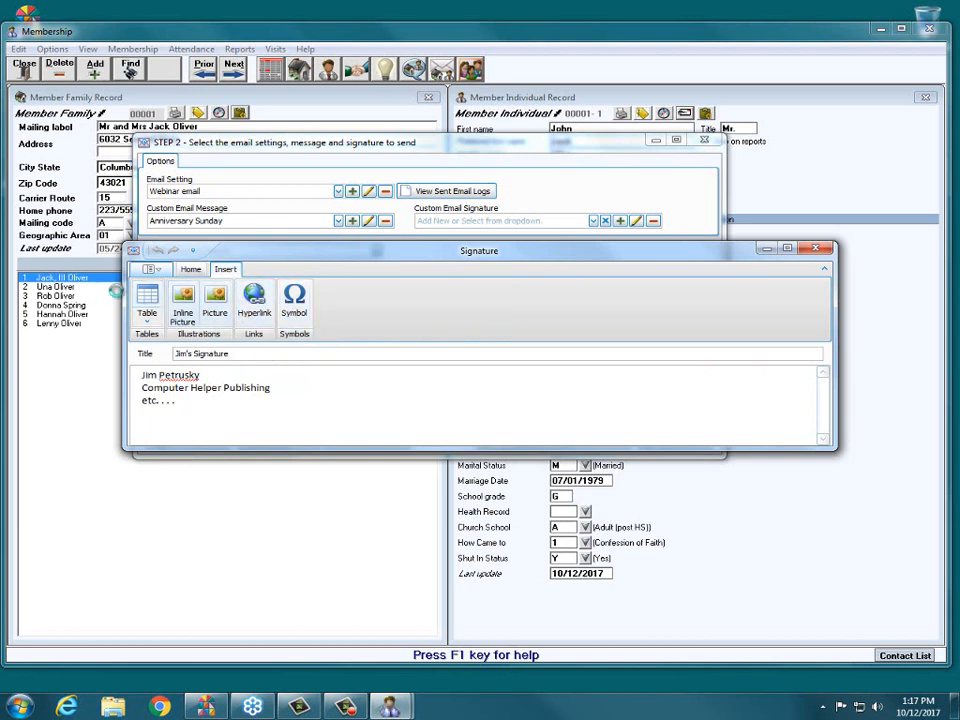
pyautogui.click(190, 269)
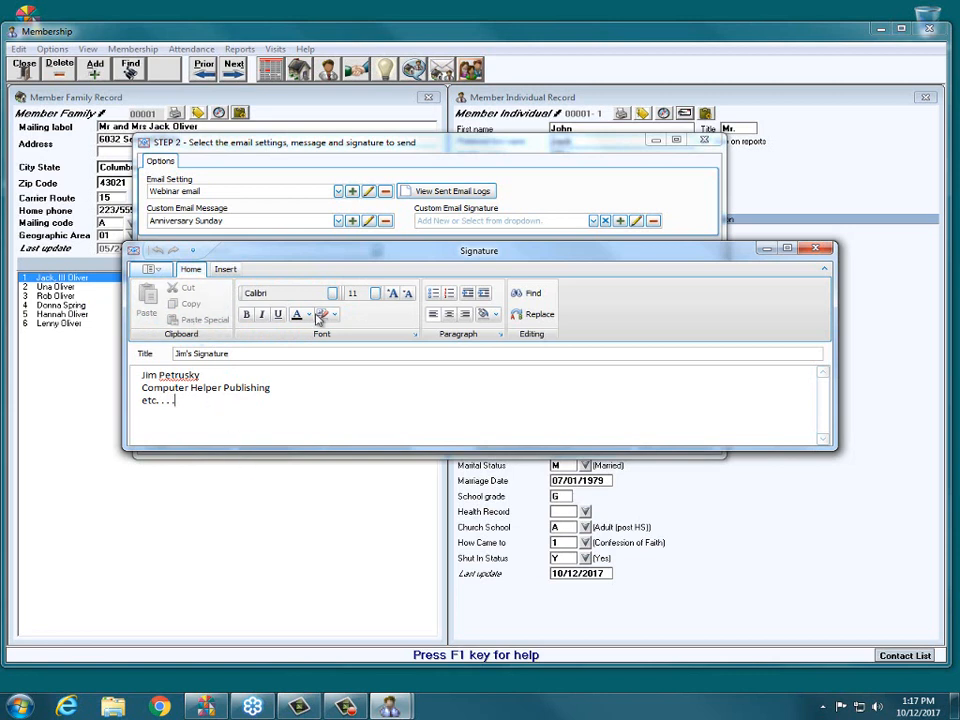
pyautogui.click(150, 269)
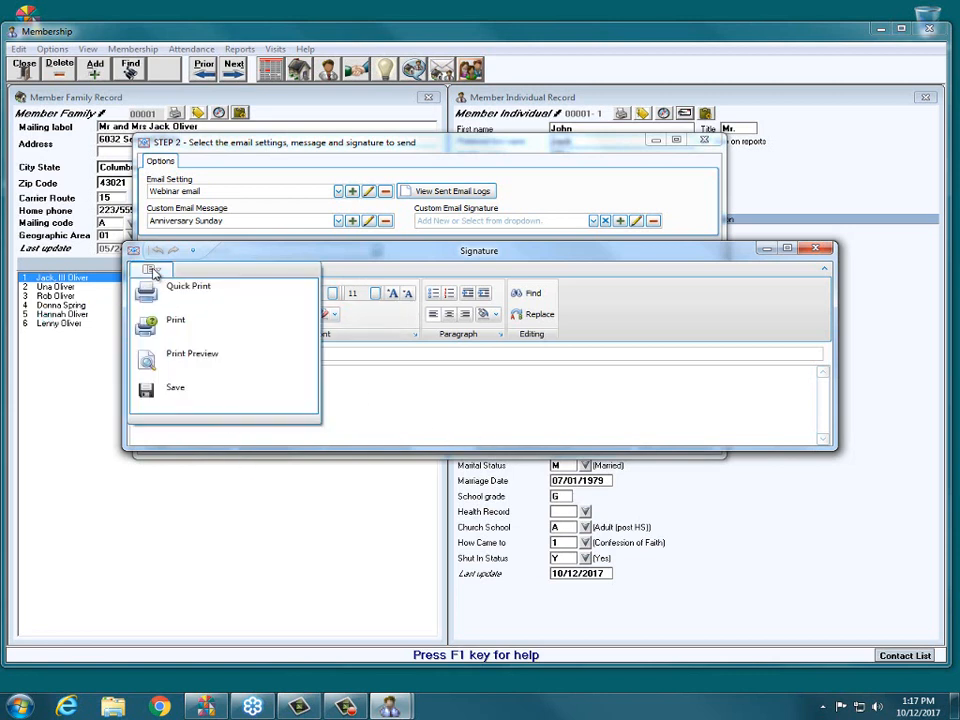
pyautogui.click(180, 397)
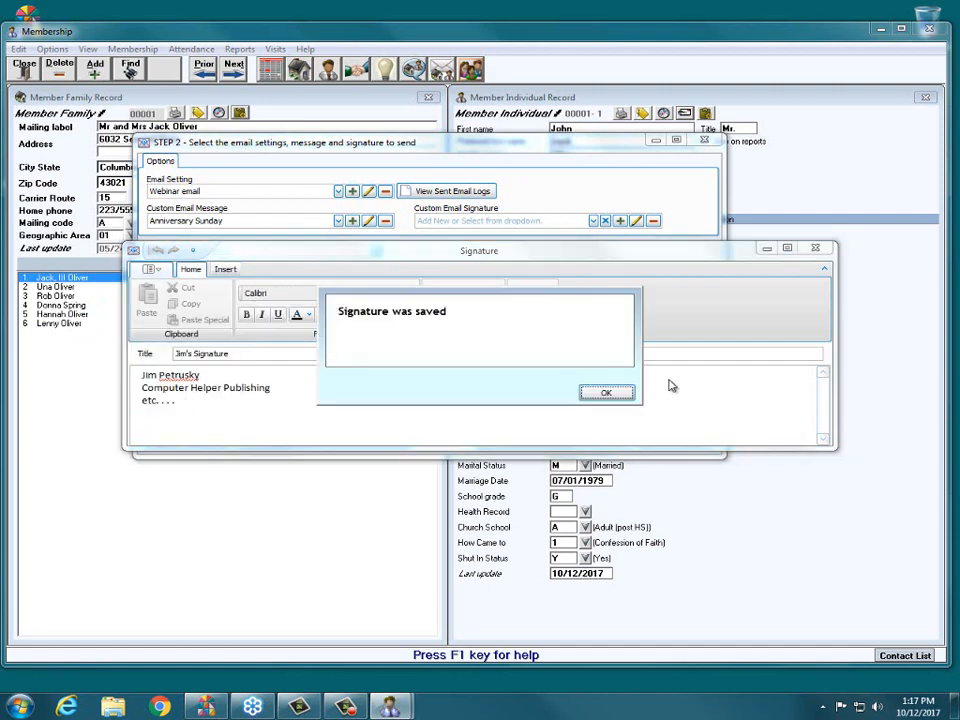
pyautogui.click(606, 392)
pyautogui.click(815, 248)
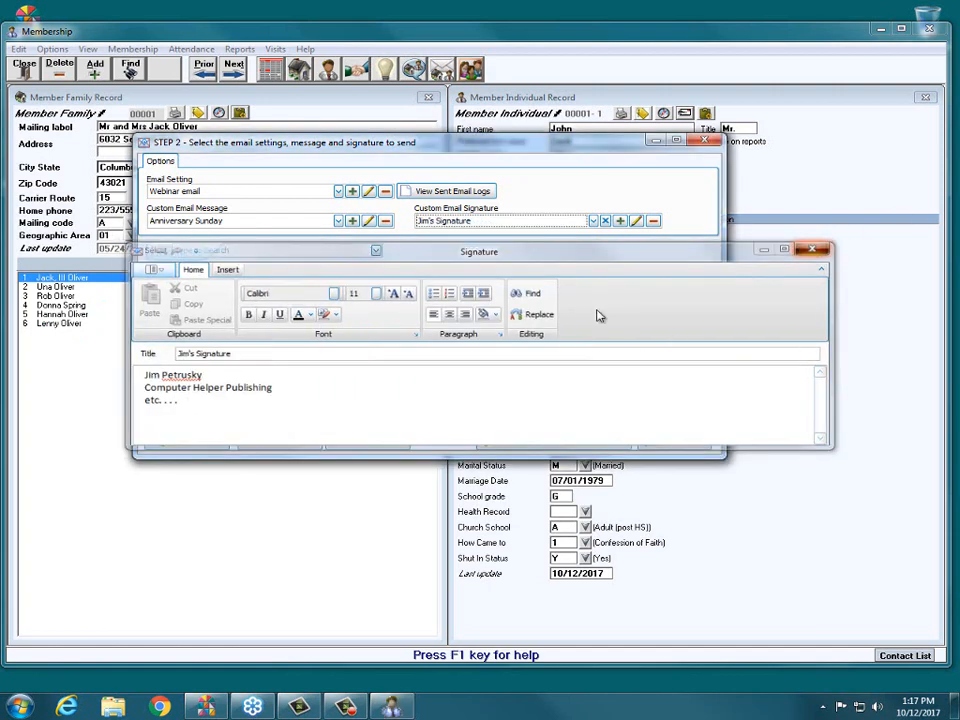
# - Check the saved signature list, then send the Anniversary Sunday email to the selected member and open the sending results
pyautogui.click(594, 221)
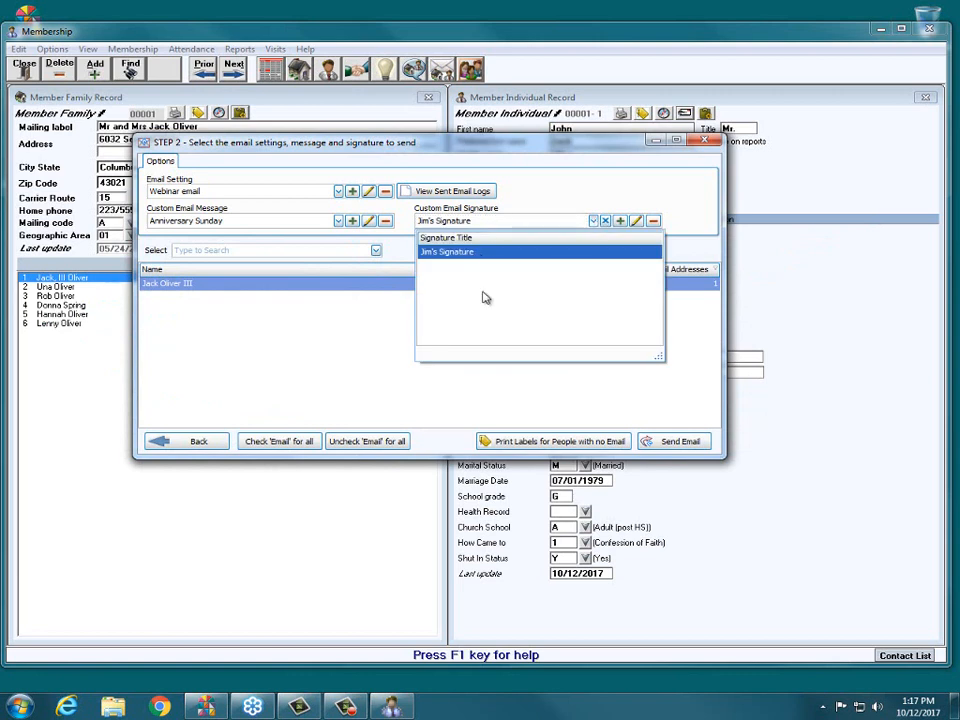
pyautogui.click(543, 194)
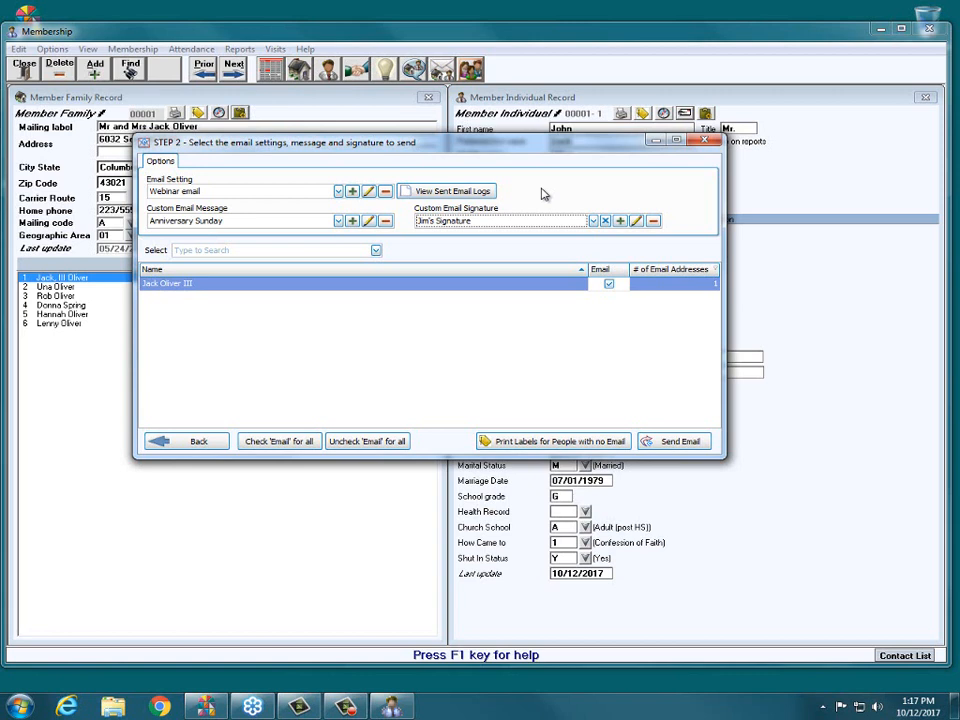
pyautogui.click(672, 442)
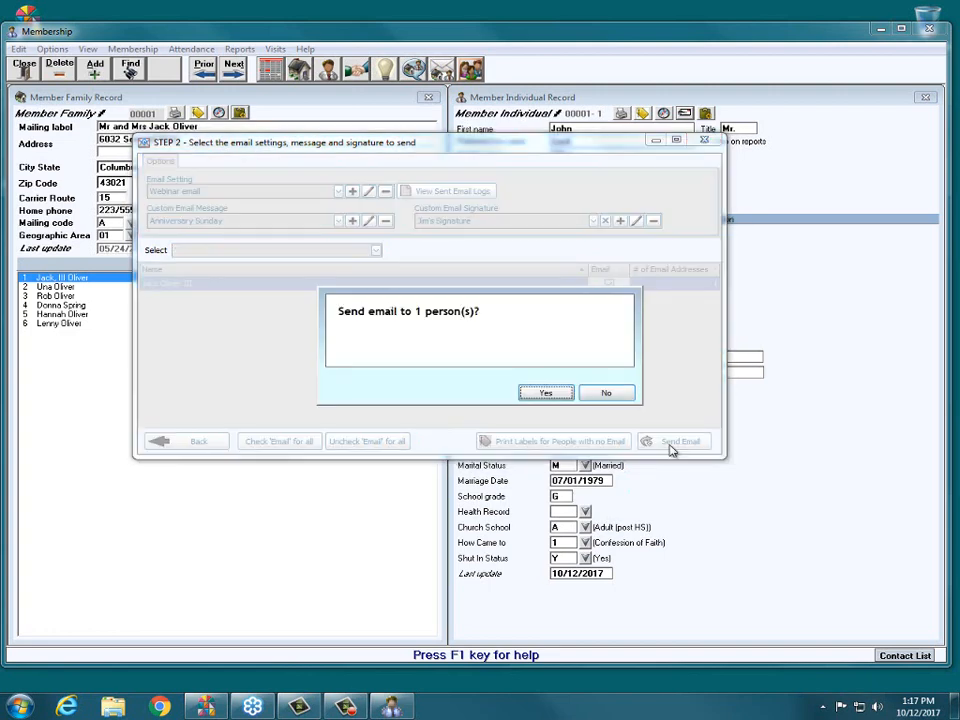
pyautogui.click(546, 394)
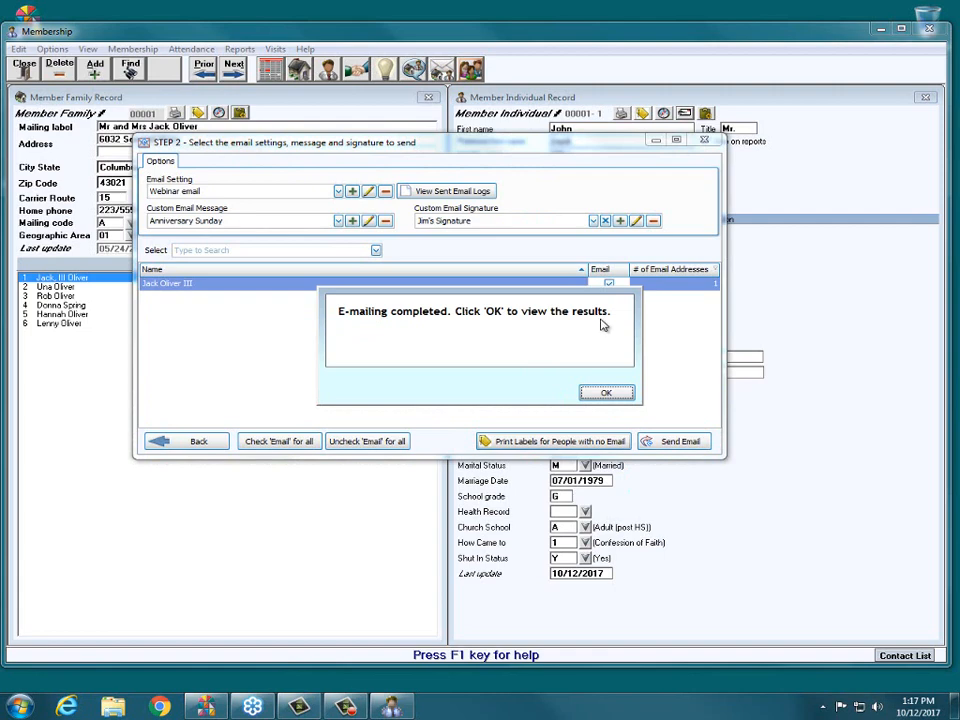
pyautogui.click(608, 394)
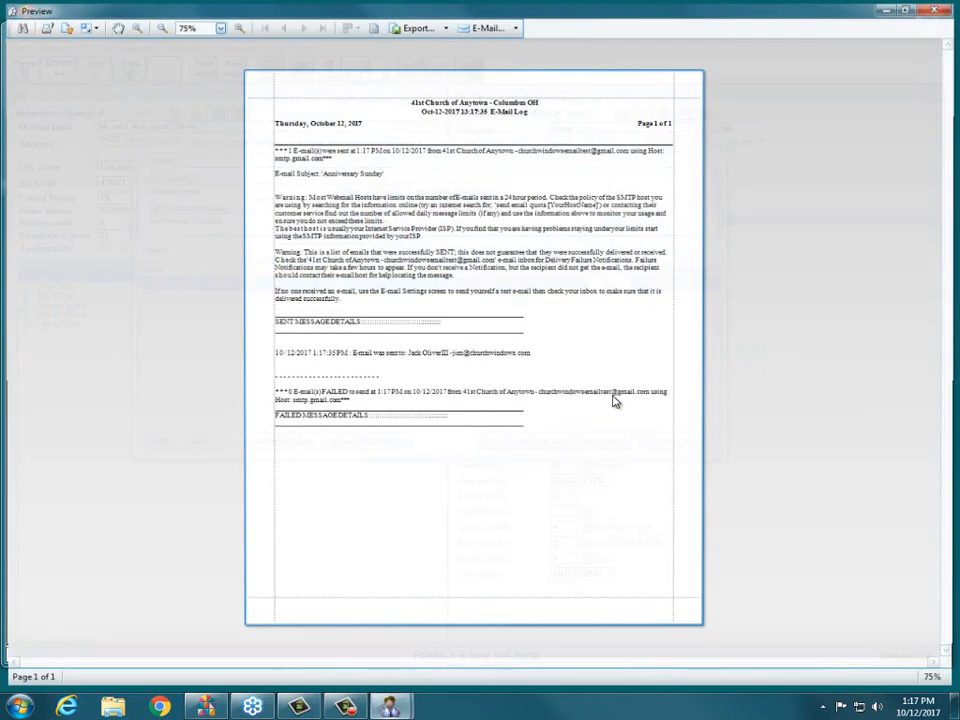
# - Enlarge the email log to text width and read its summary and the warnings about host limits and delivery
pyautogui.click(217, 25)
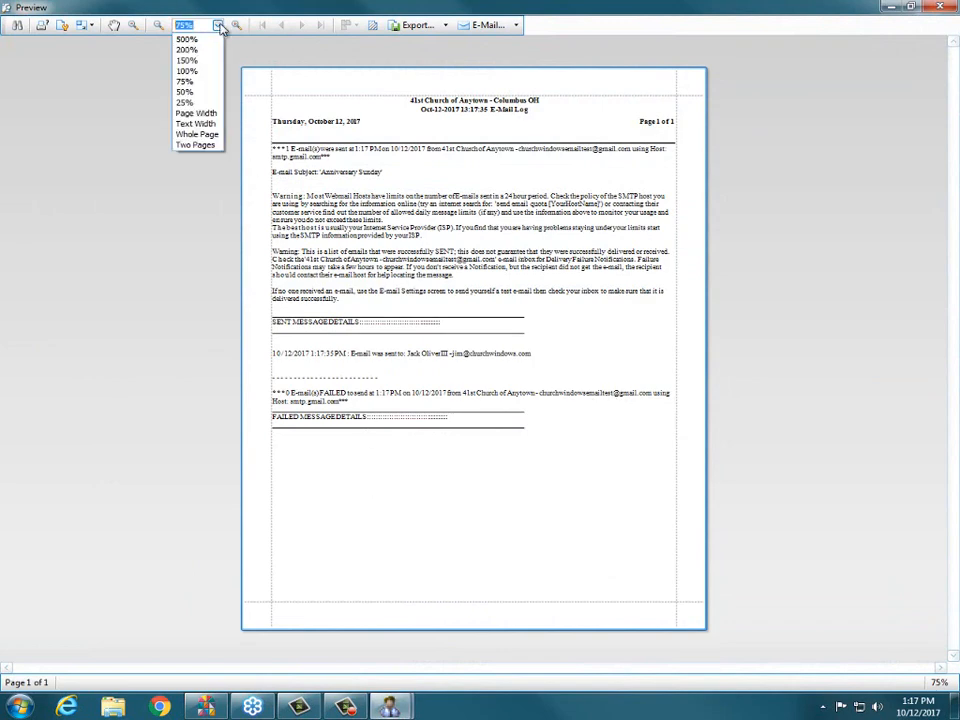
pyautogui.click(215, 121)
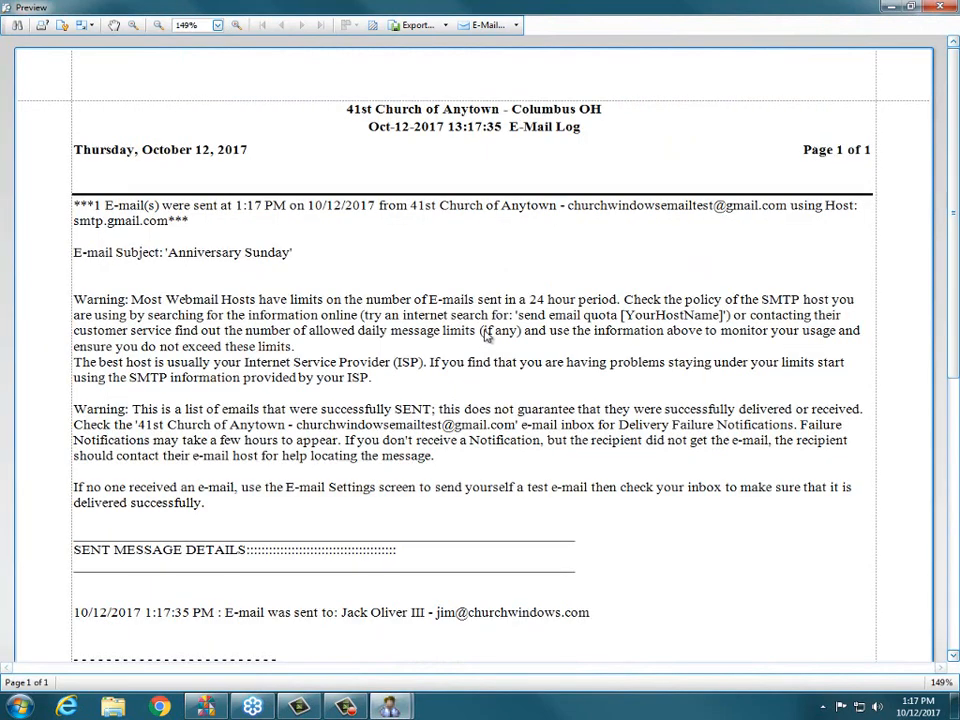
pyautogui.moveTo(953, 143); pyautogui.dragTo(953, 155)
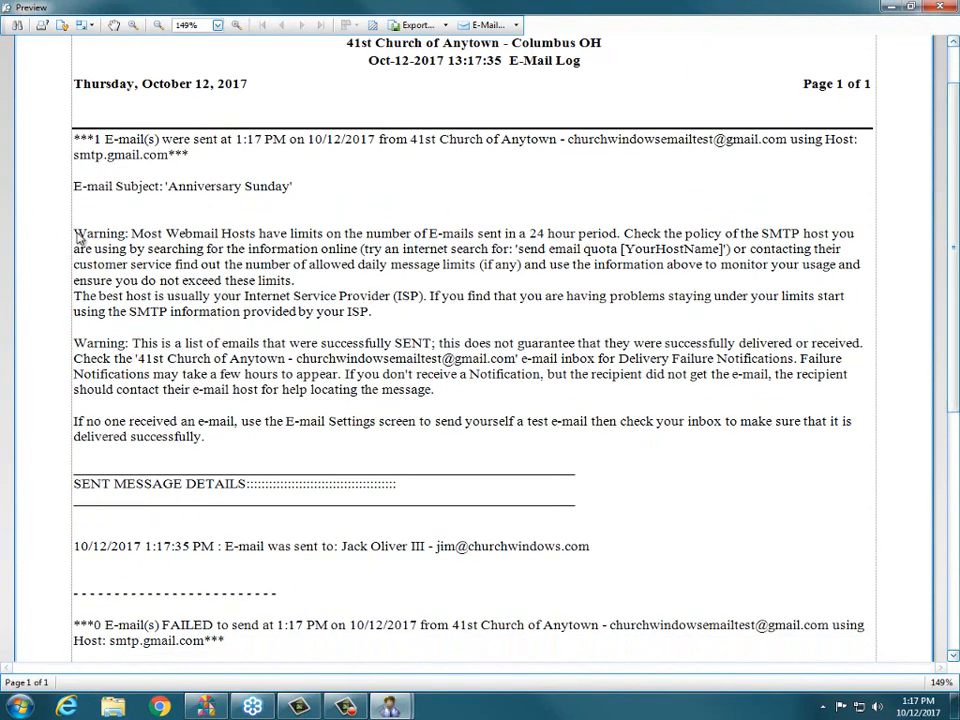
pyautogui.moveTo(76, 232); pyautogui.dragTo(321, 273)
pyautogui.click(466, 321)
pyautogui.scroll(-5, 533, 401)
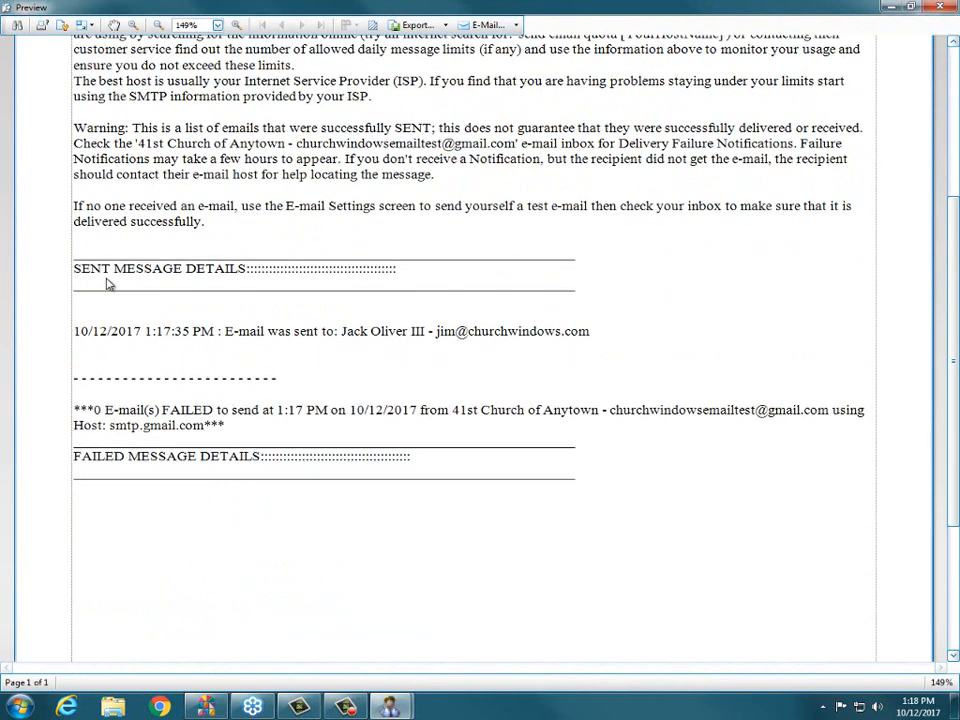
# - Examine the sent and failed message details in the email log, then close the log and the email window
pyautogui.moveTo(77, 261); pyautogui.dragTo(155, 271)
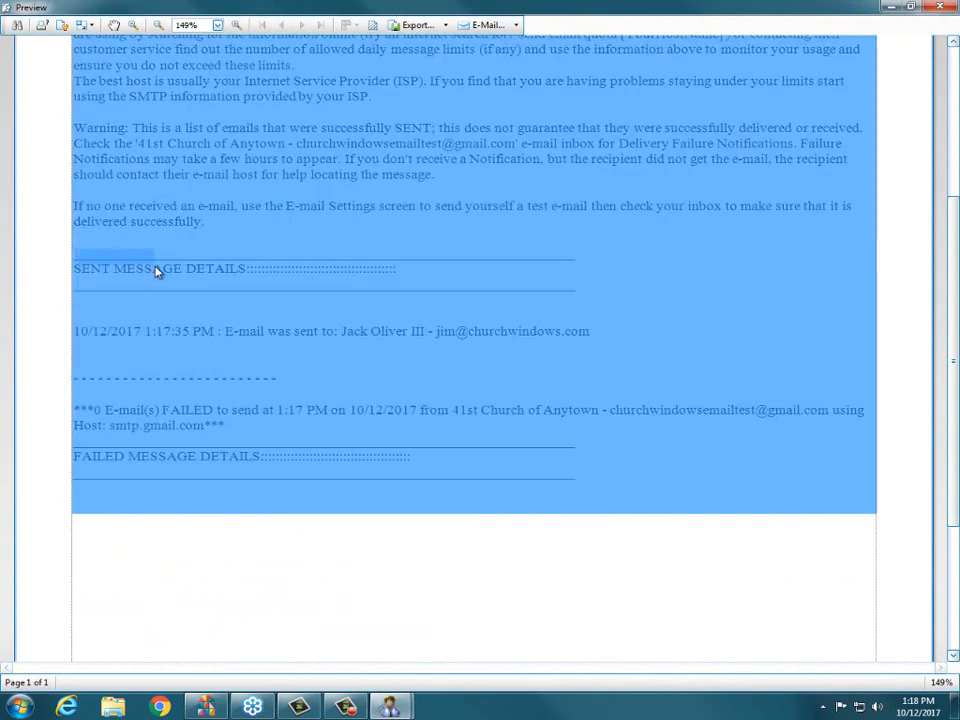
pyautogui.click(155, 271)
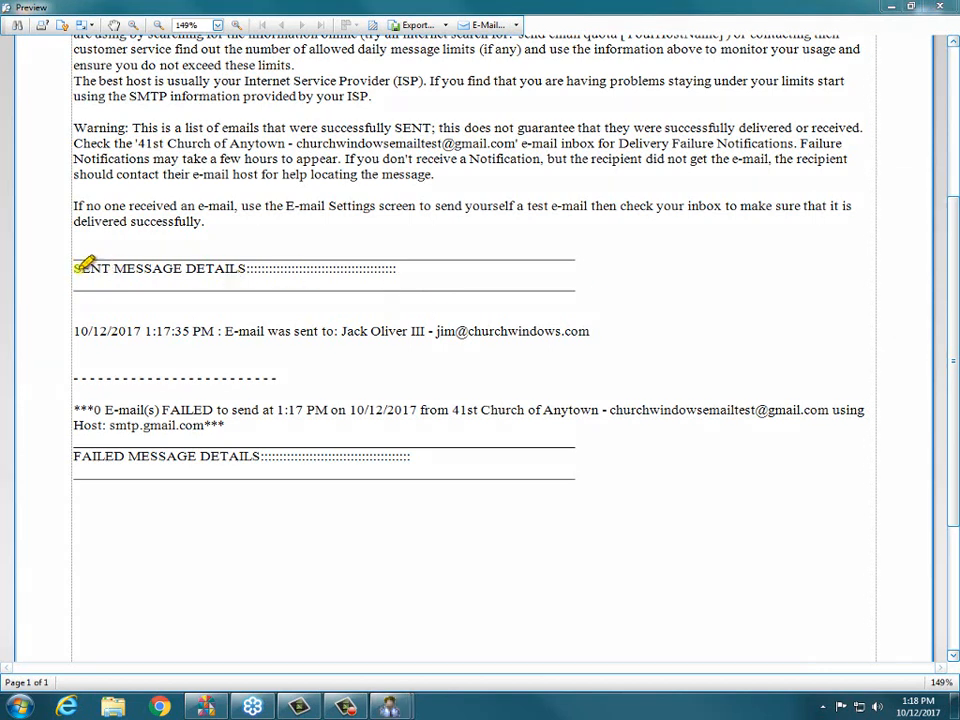
pyautogui.moveTo(76, 267); pyautogui.dragTo(255, 266)
pyautogui.moveTo(75, 328); pyautogui.dragTo(227, 325)
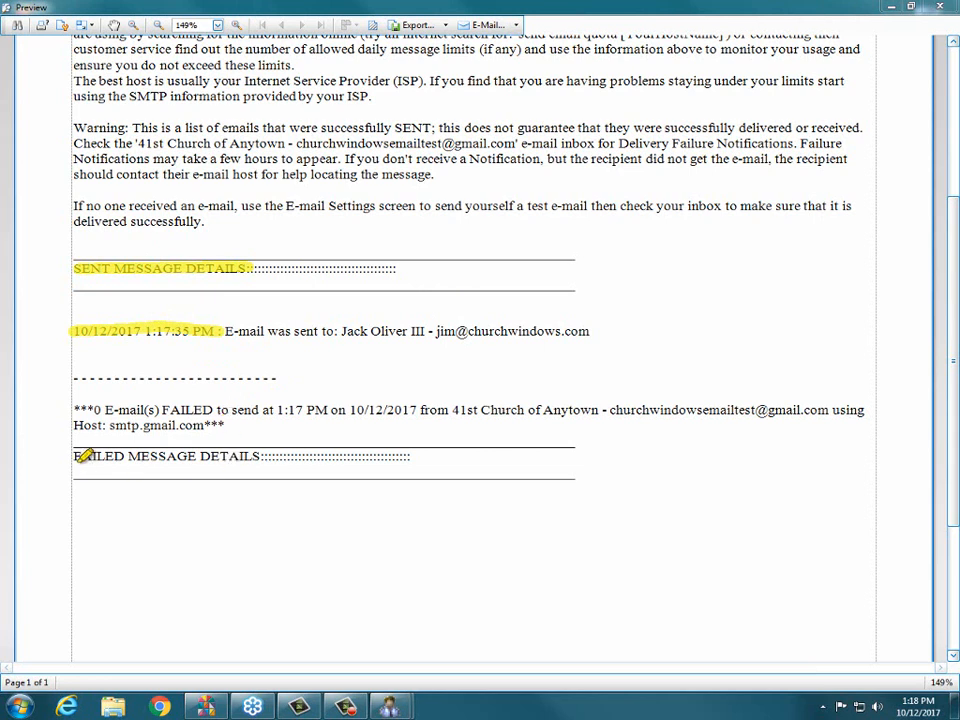
pyautogui.moveTo(74, 456); pyautogui.dragTo(261, 451)
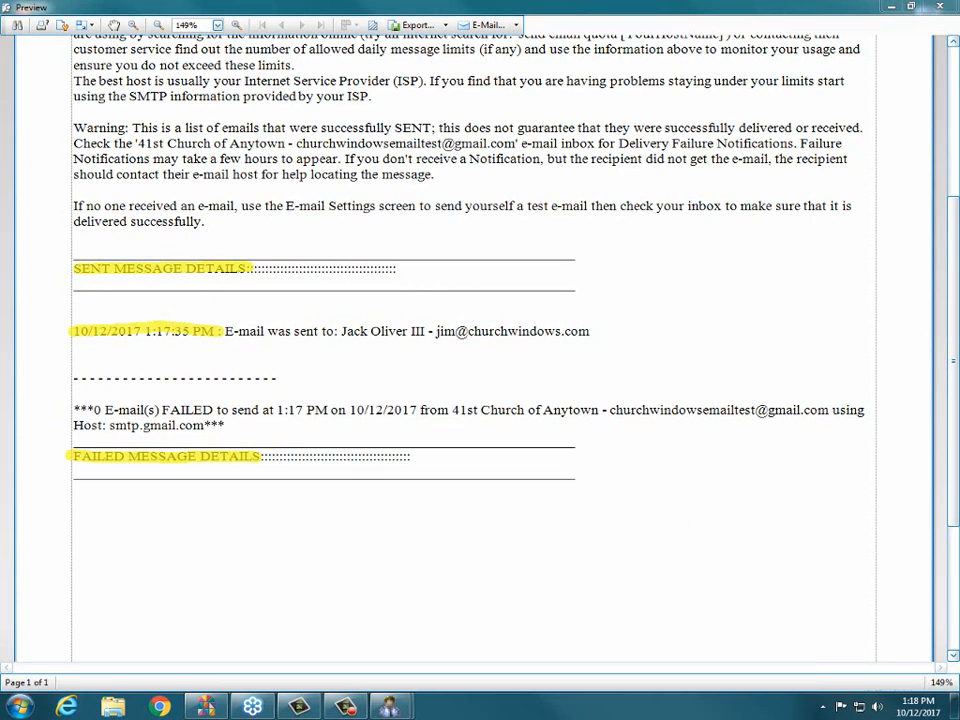
pyautogui.press('Escape')
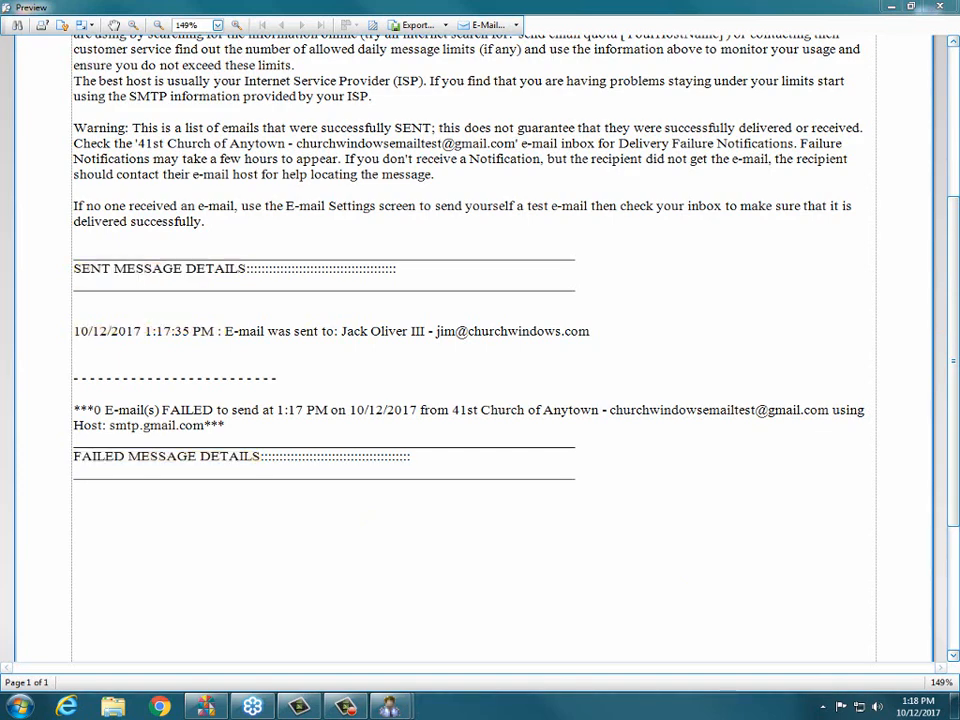
pyautogui.click(939, 7)
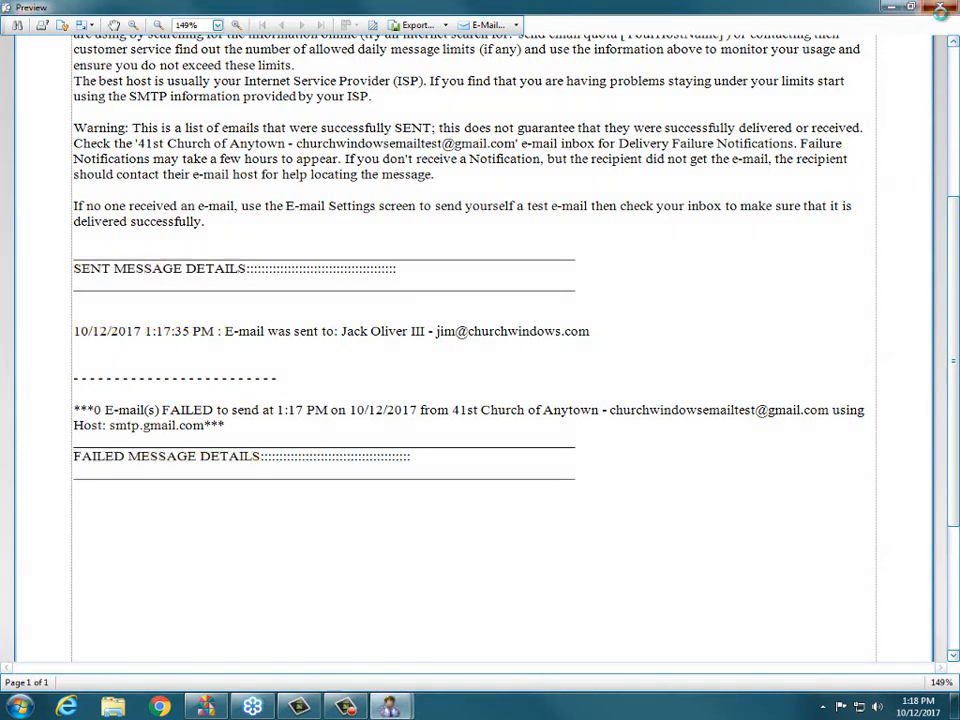
pyautogui.click(705, 140)
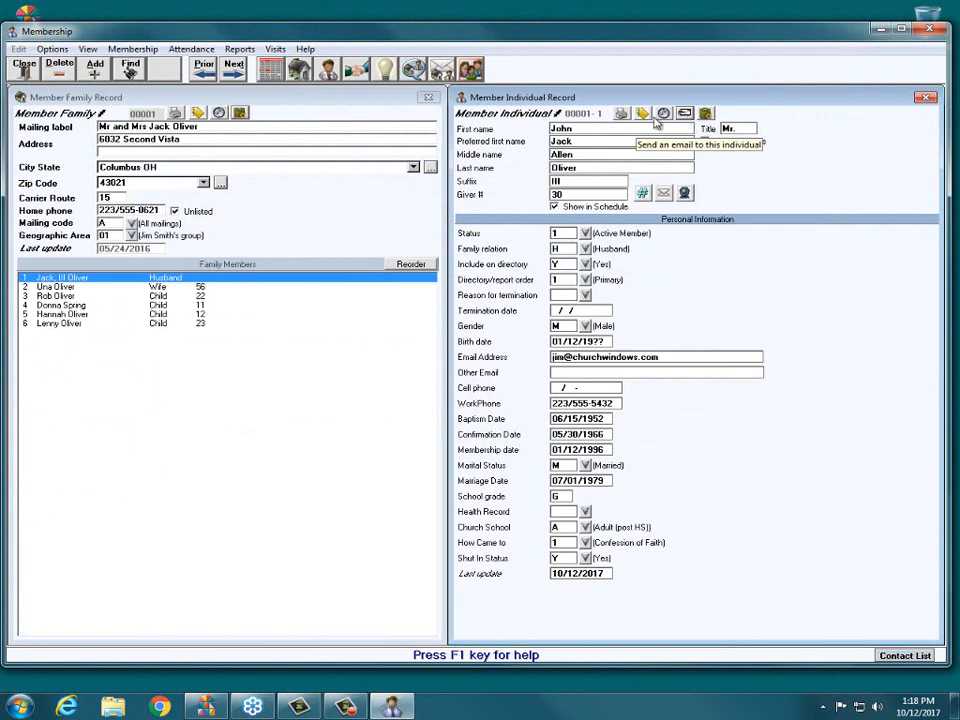
# - Close the member records and start a new email from the Membership reports, noting the instruction for choosing recipients
pyautogui.click(22, 64)
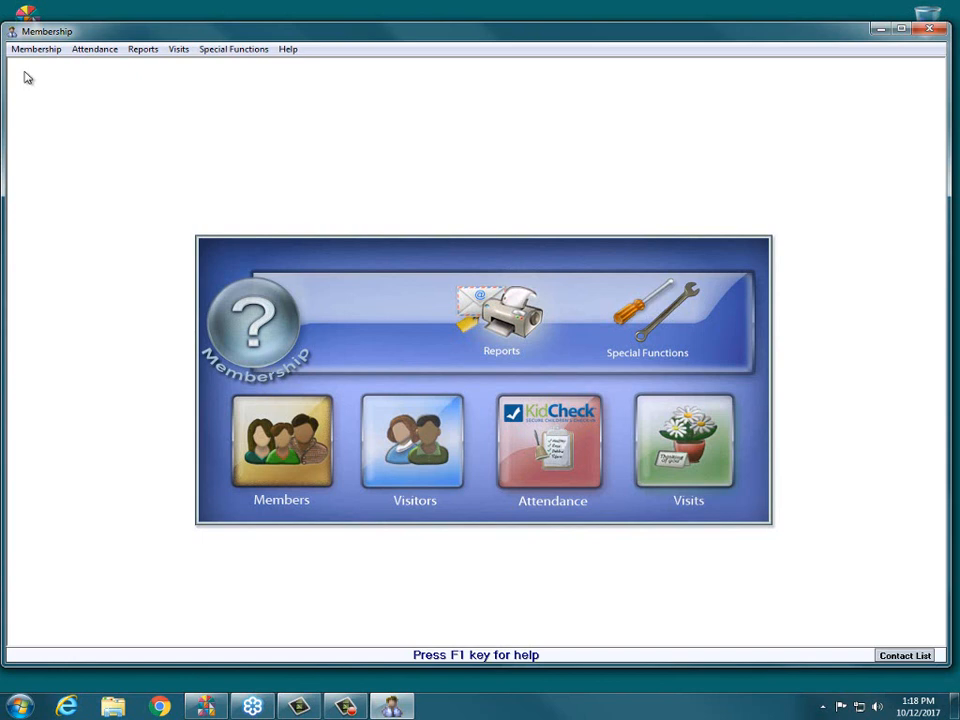
pyautogui.click(514, 321)
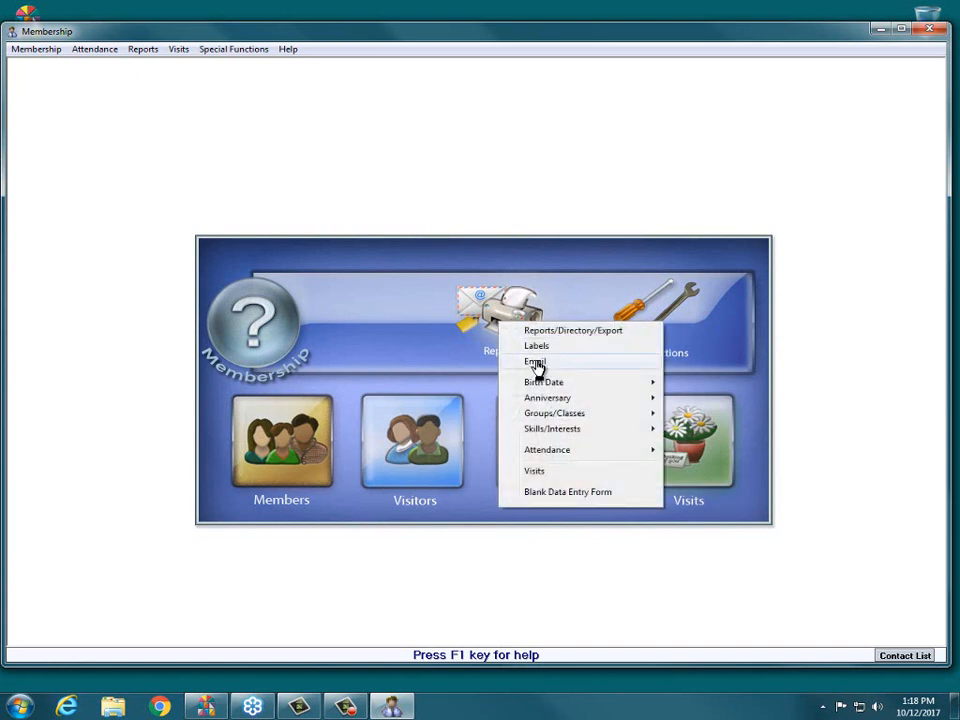
pyautogui.click(536, 362)
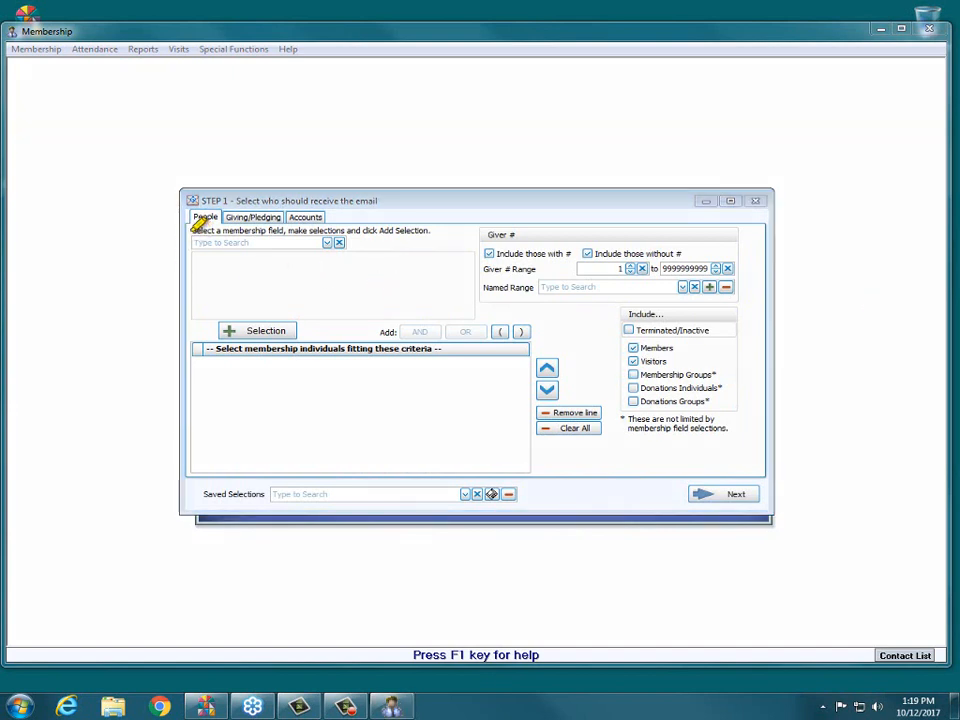
pyautogui.moveTo(193, 231); pyautogui.dragTo(430, 231)
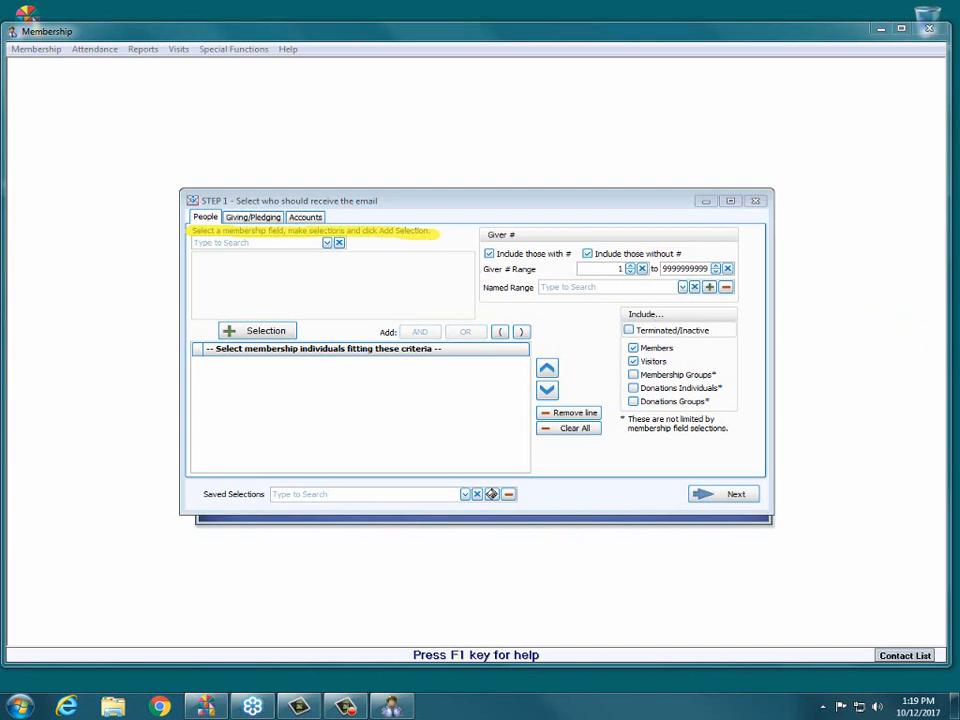
pyautogui.press('Escape')
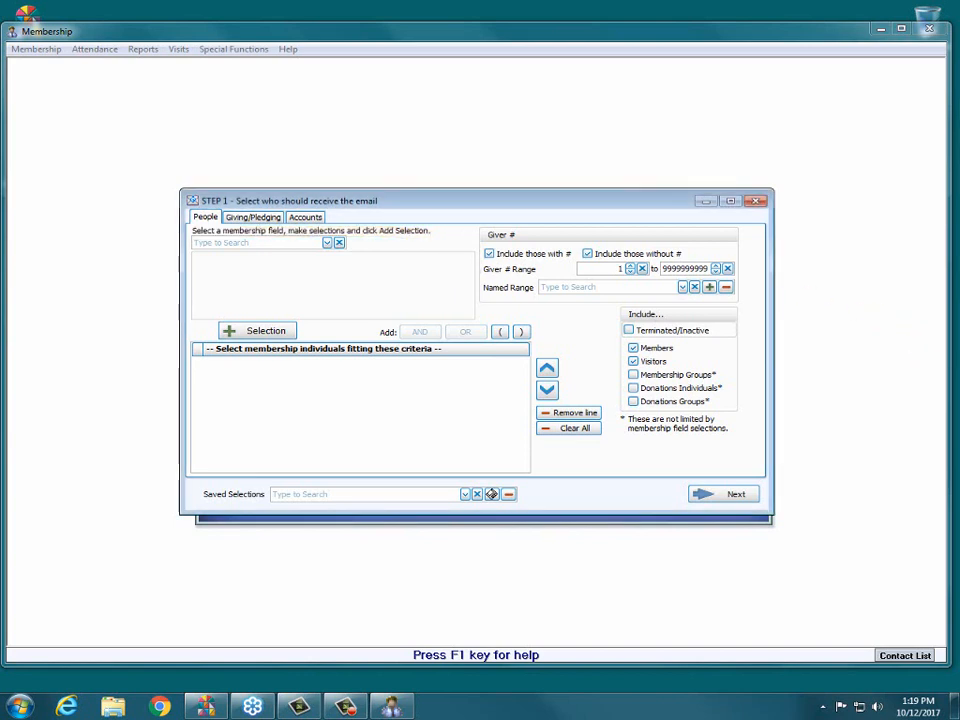
# - Browse the available membership fields and choose Groups/Classes as the field for selecting recipients
pyautogui.click(327, 242)
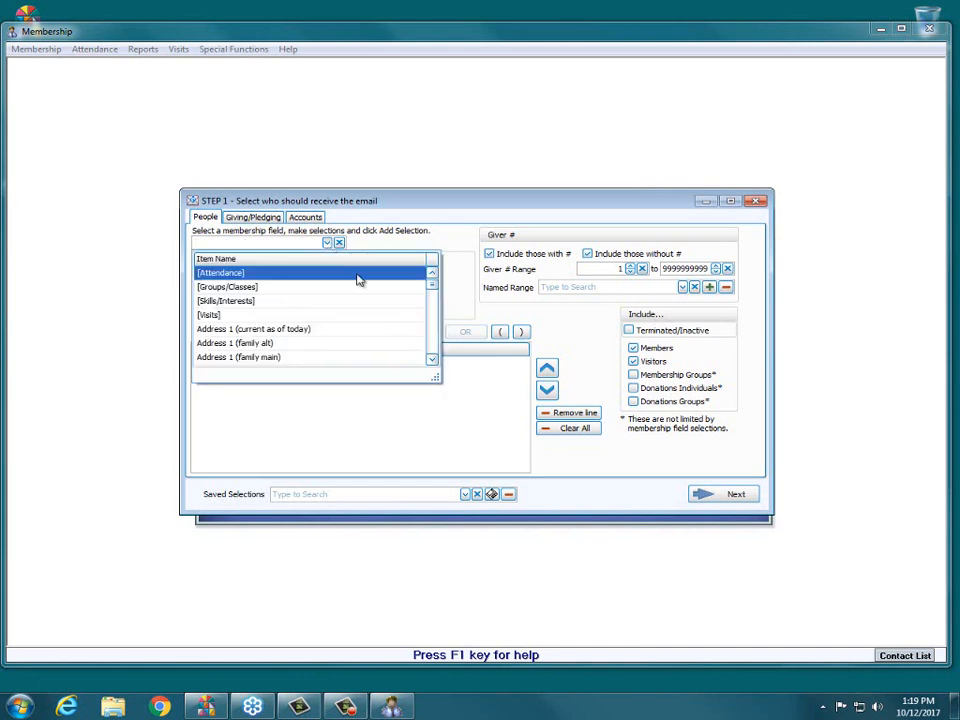
pyautogui.moveTo(430, 290); pyautogui.dragTo(433, 313)
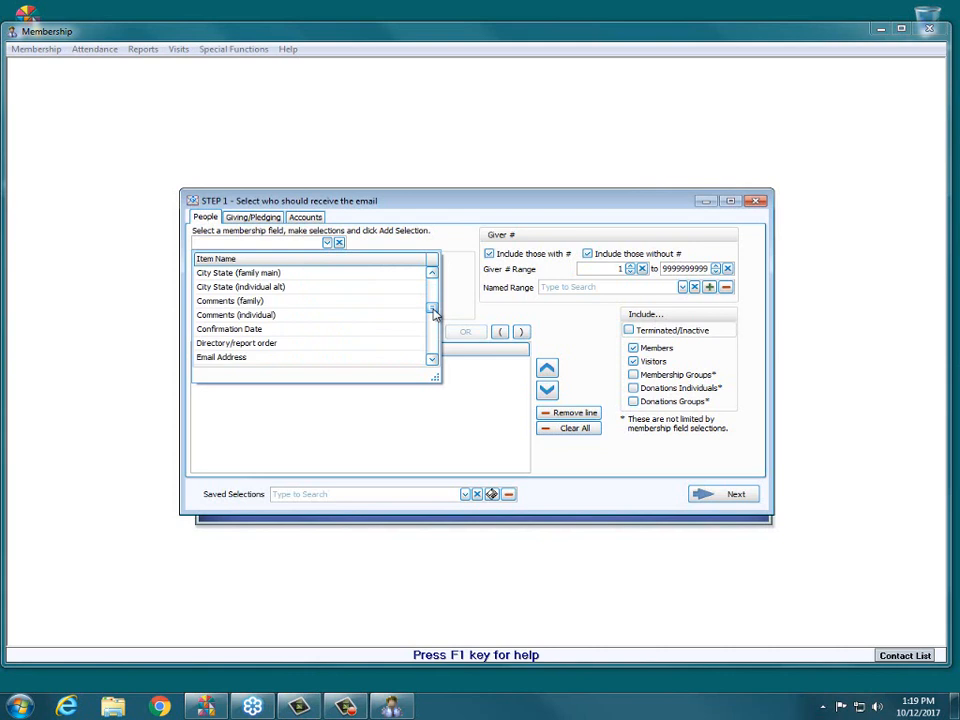
pyautogui.moveTo(433, 313); pyautogui.dragTo(407, 289)
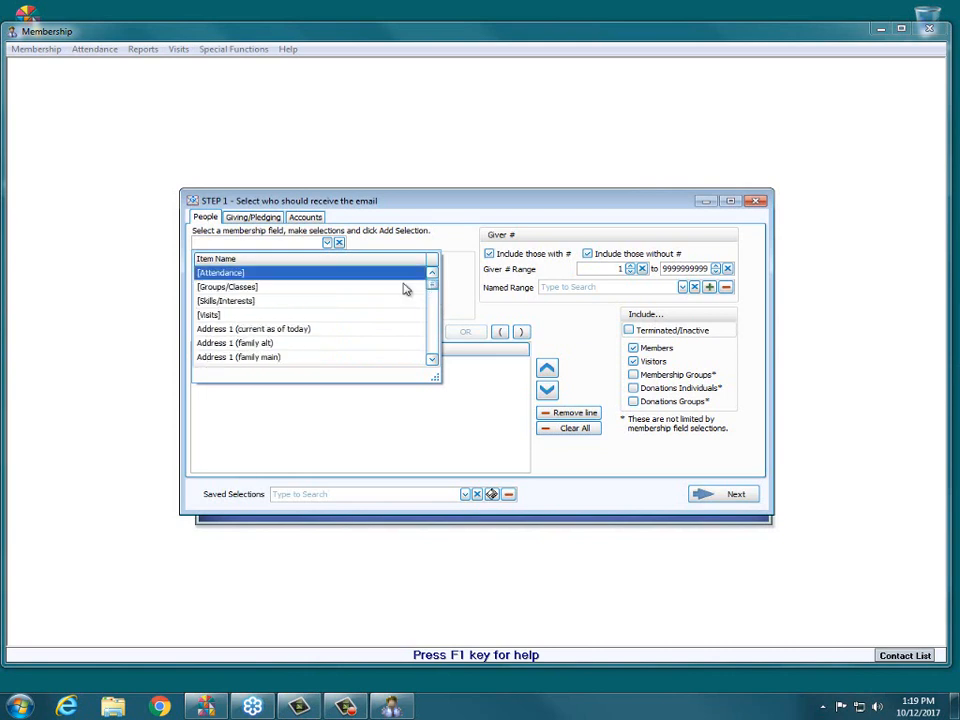
pyautogui.click(257, 288)
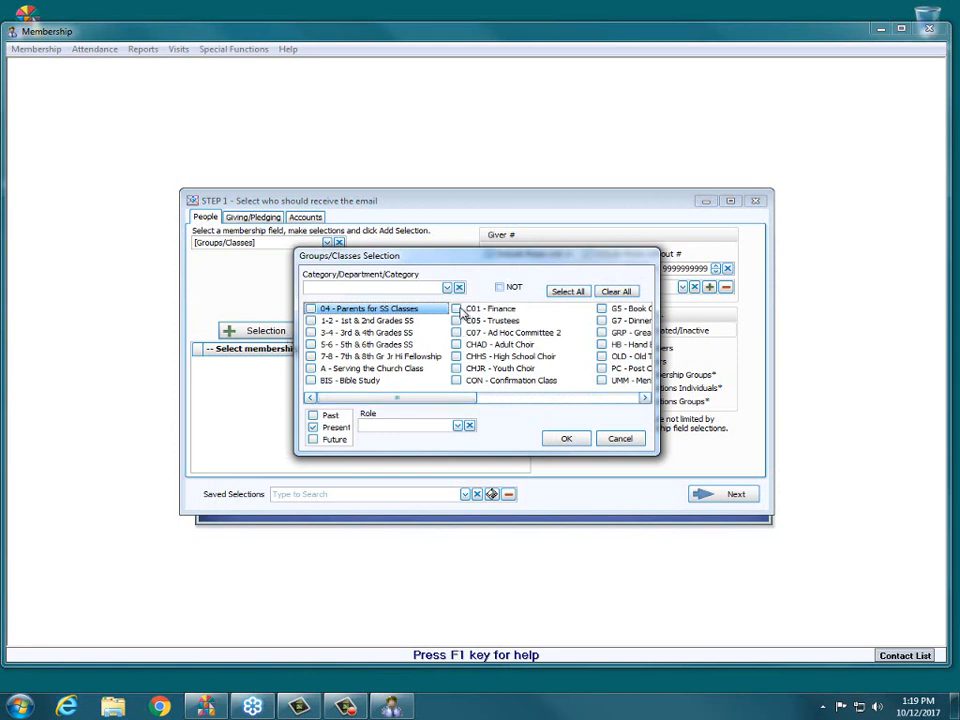
# - Include the groups C01 - Finance, C05 - Trustees and C07 - Ad Hoc Committee 2 in the Groups/Classes selection and confirm it
pyautogui.click(456, 309)
pyautogui.click(456, 321)
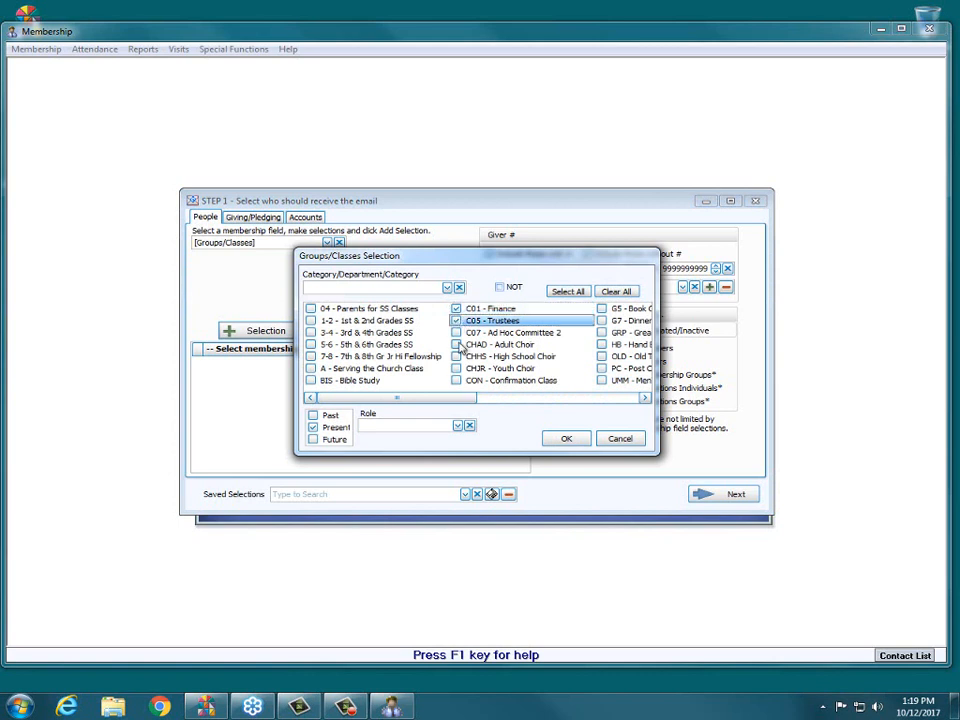
pyautogui.click(456, 333)
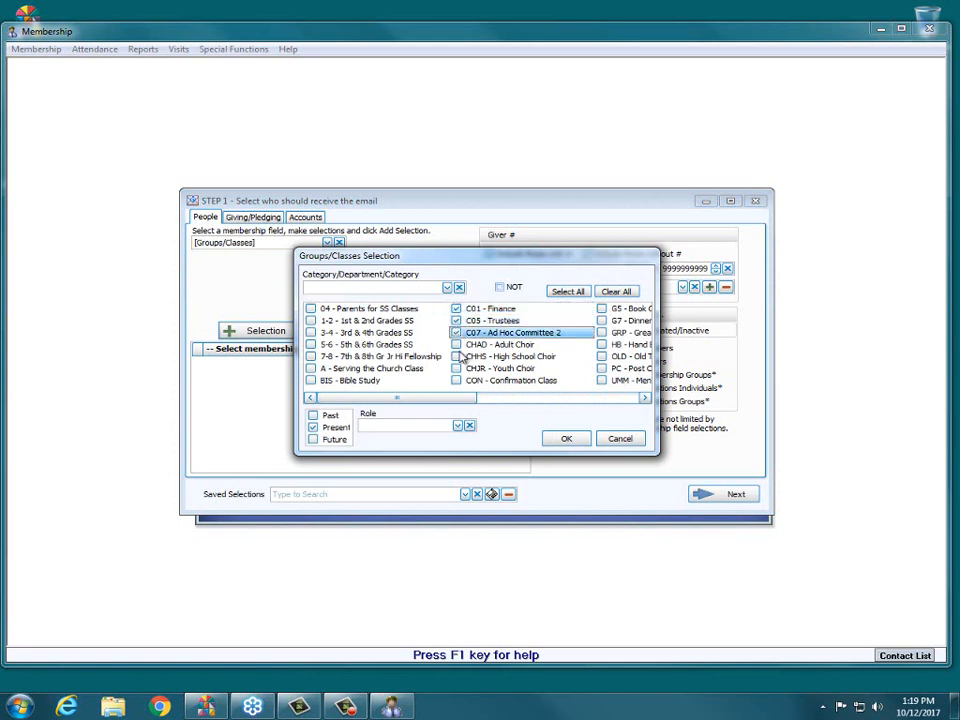
pyautogui.click(572, 439)
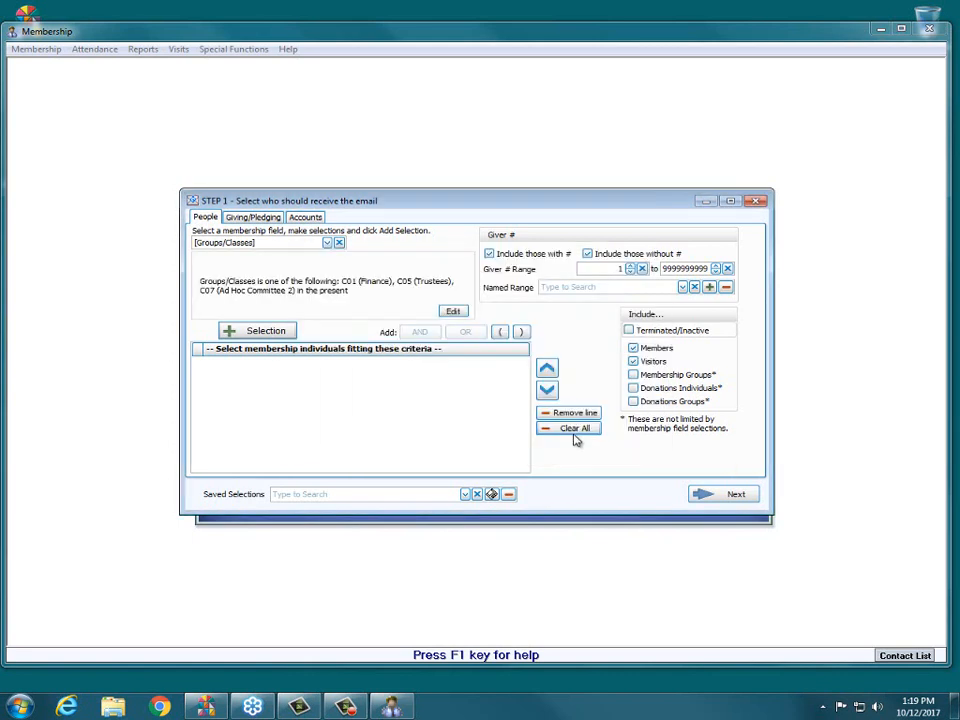
# - Add the group selection to the recipient criteria, then continue to the email options and look through the recipient list
pyautogui.click(256, 332)
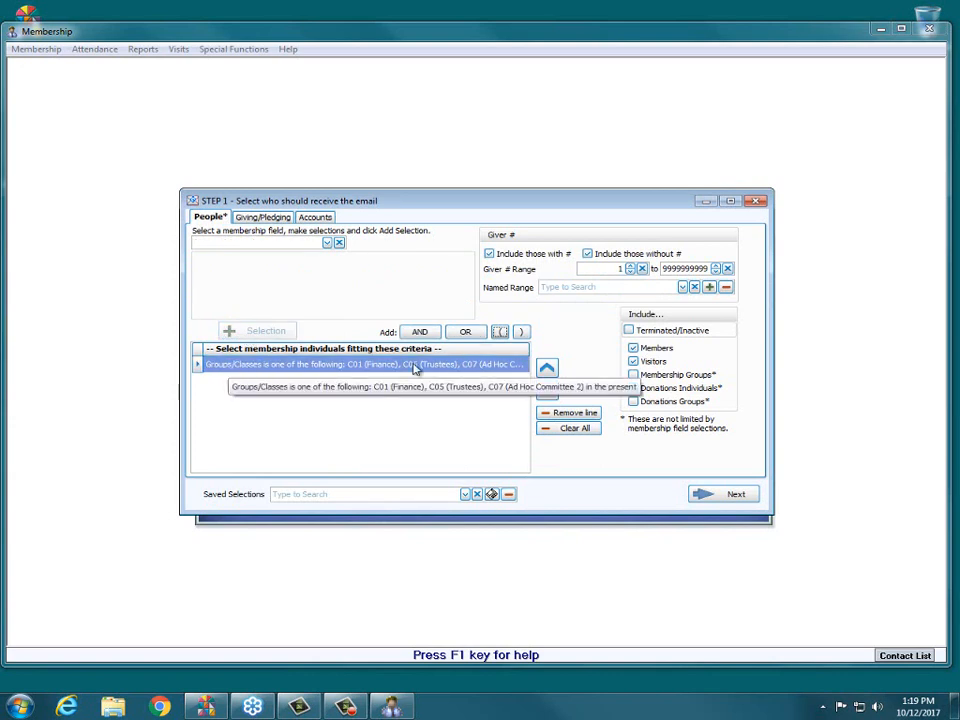
pyautogui.click(733, 495)
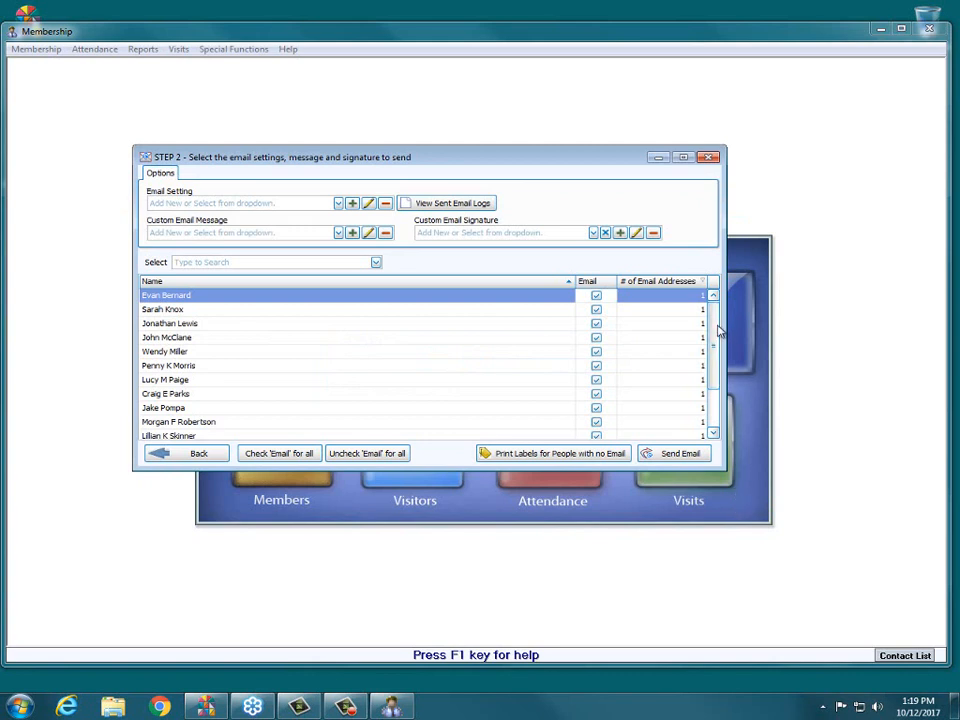
pyautogui.moveTo(718, 331); pyautogui.dragTo(716, 371)
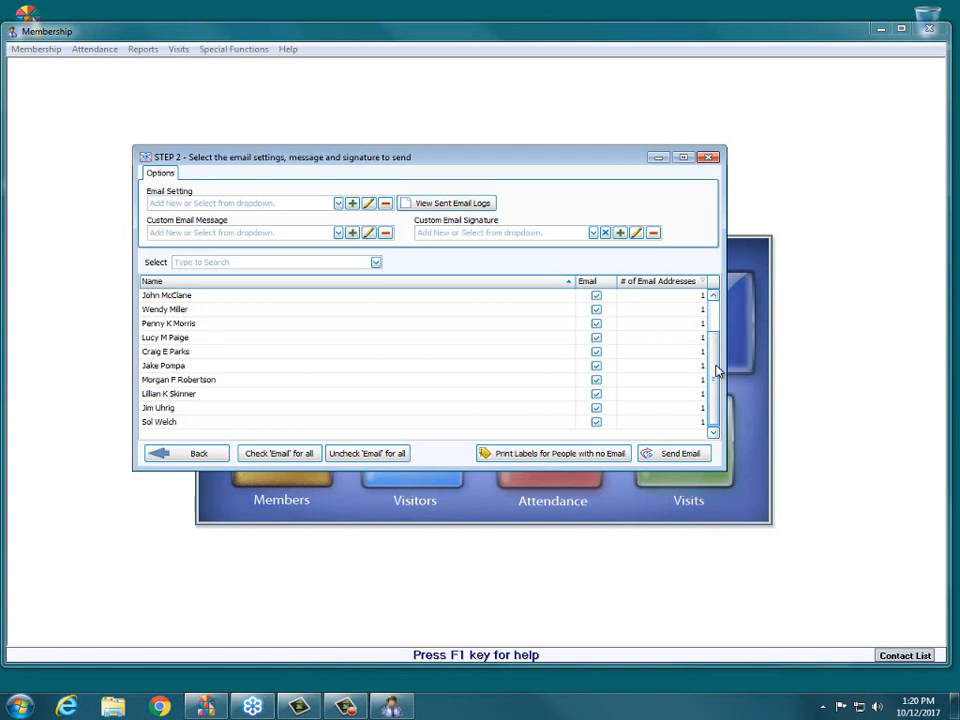
# - Select Webinar email as the email setting for the group email and check the list of saved custom messages
pyautogui.click(338, 203)
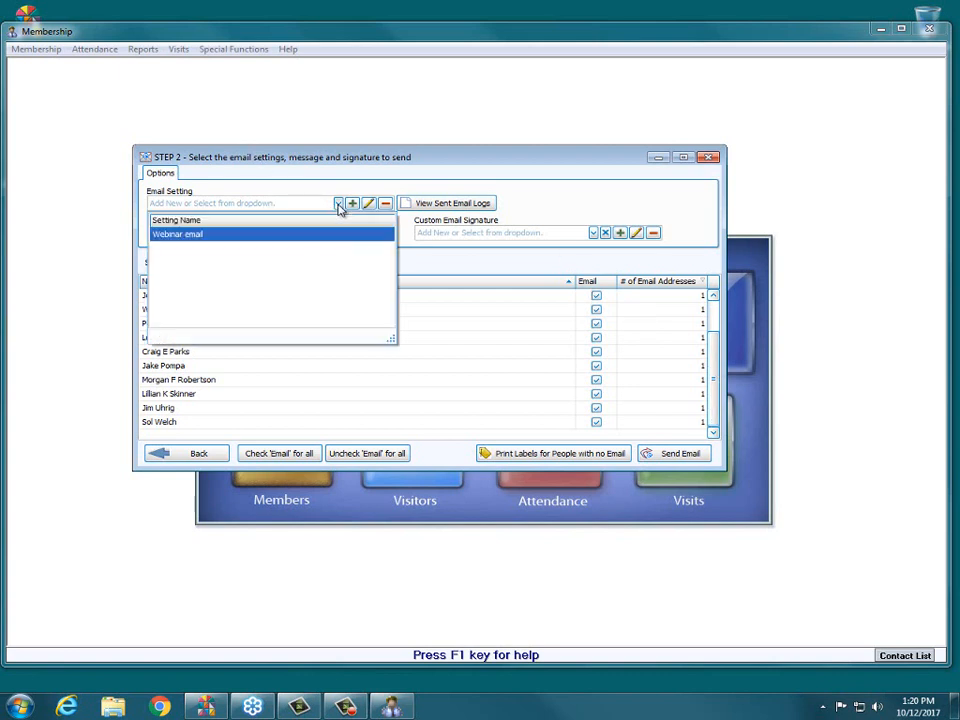
pyautogui.click(259, 234)
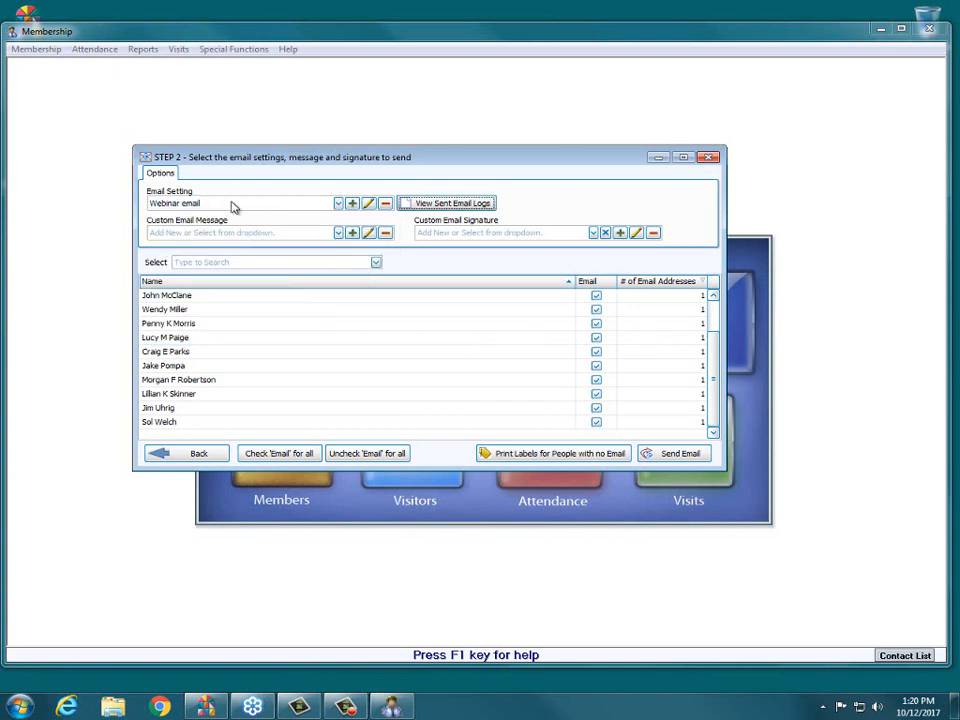
pyautogui.click(339, 233)
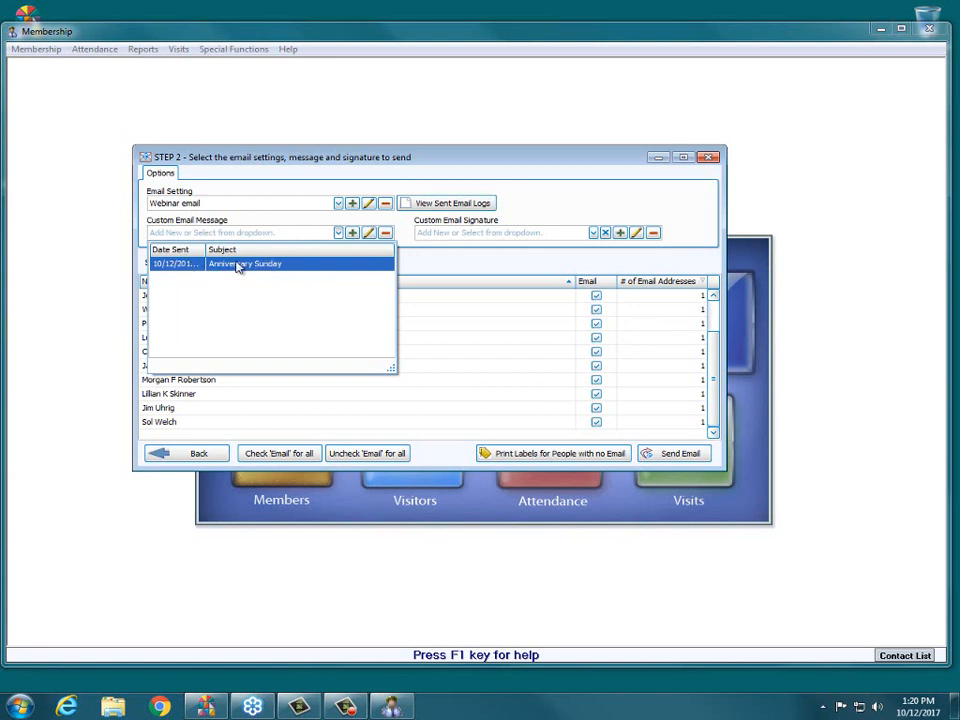
pyautogui.click(260, 222)
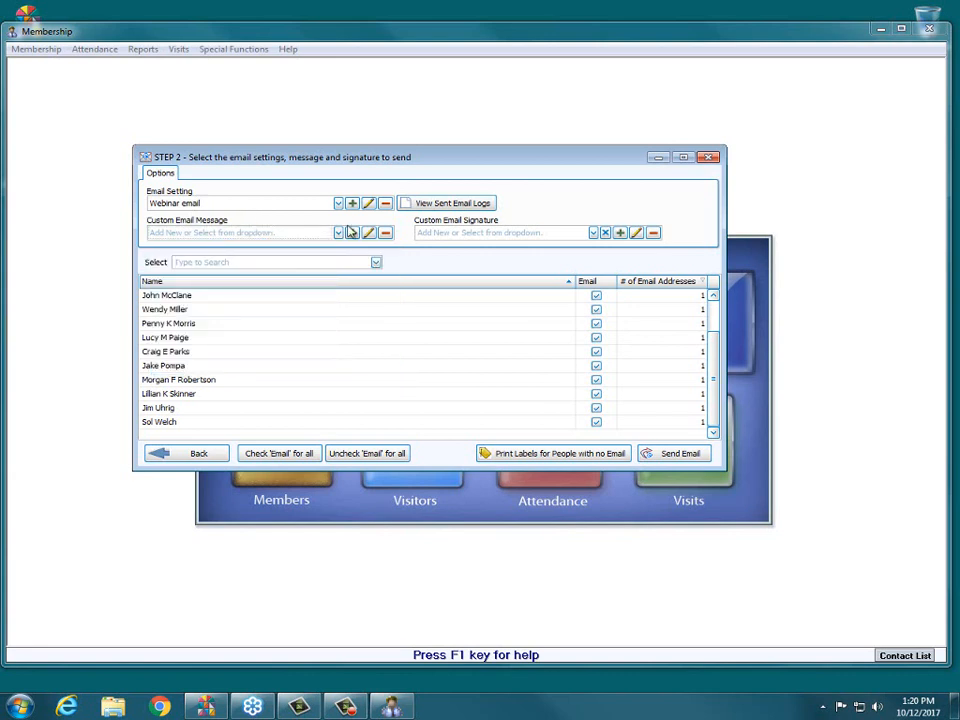
# - Check the list of saved custom signatures, then view the print, save and send options of a new custom message and close it without composing anything
pyautogui.click(593, 232)
pyautogui.click(594, 208)
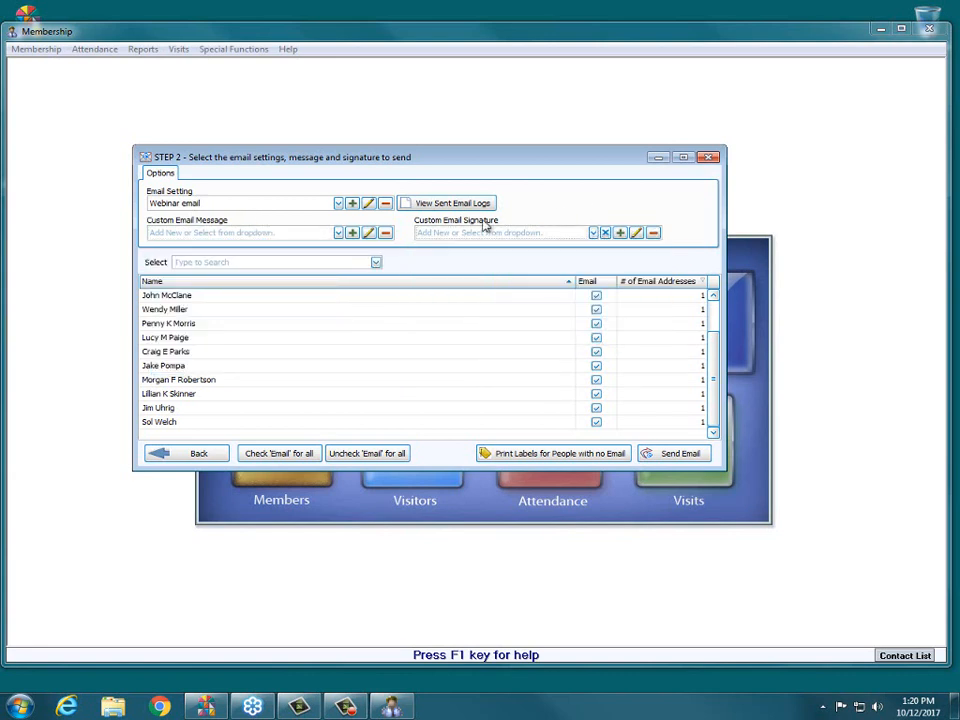
pyautogui.click(354, 233)
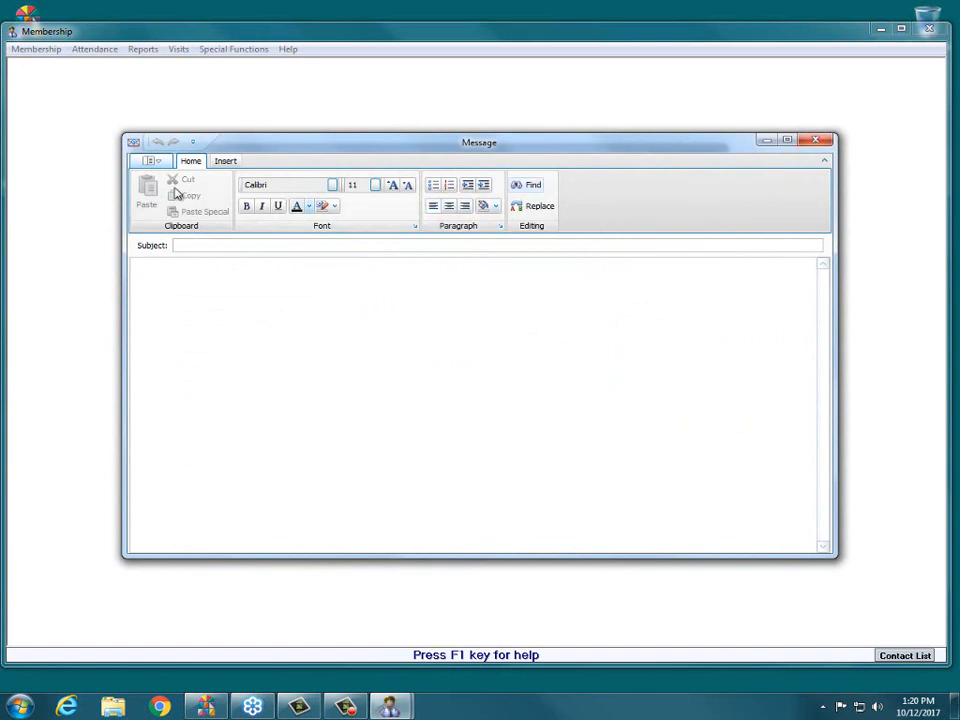
pyautogui.click(148, 162)
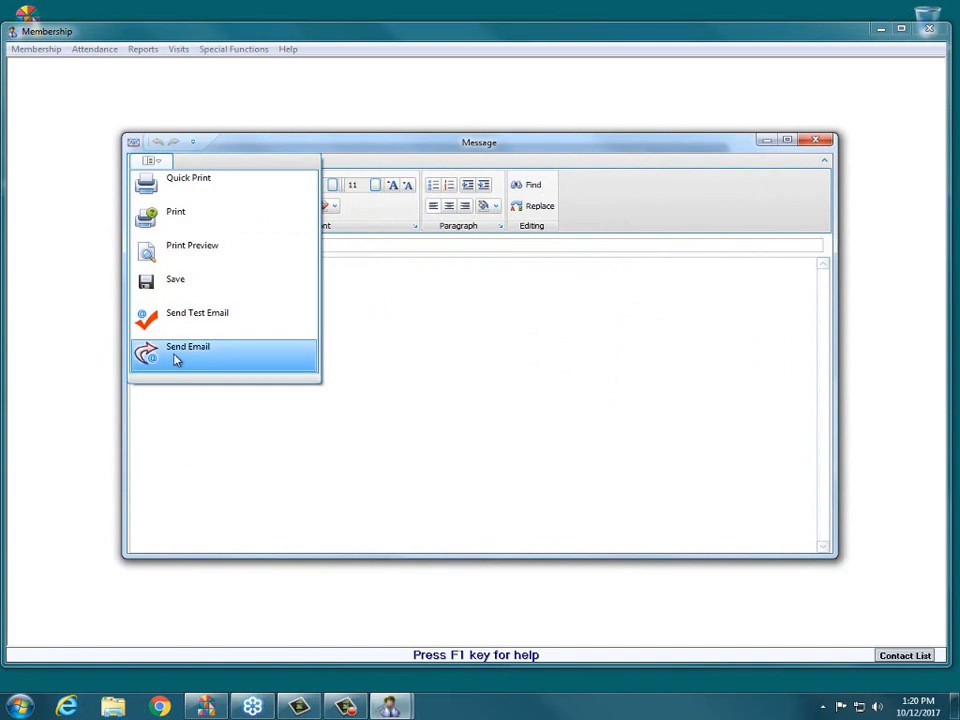
pyautogui.click(816, 140)
pyautogui.click(816, 140)
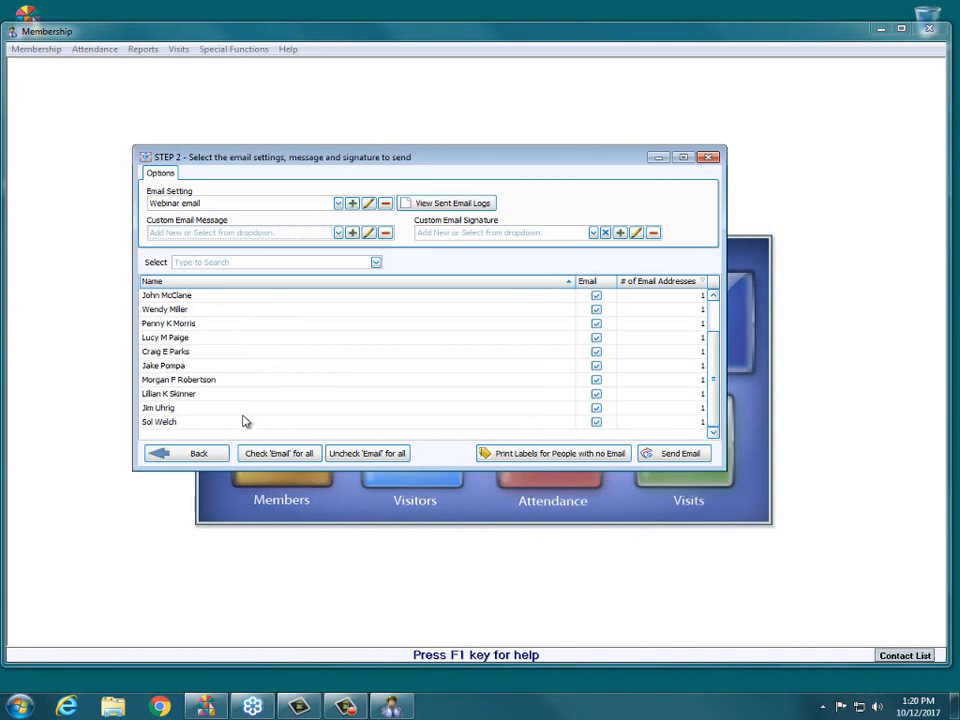
# - Review the Oct-12-2017 13.17.35 E-Mail Log in the sent email logs, then close the report and the log viewer
pyautogui.moveTo(708, 390); pyautogui.dragTo(713, 352)
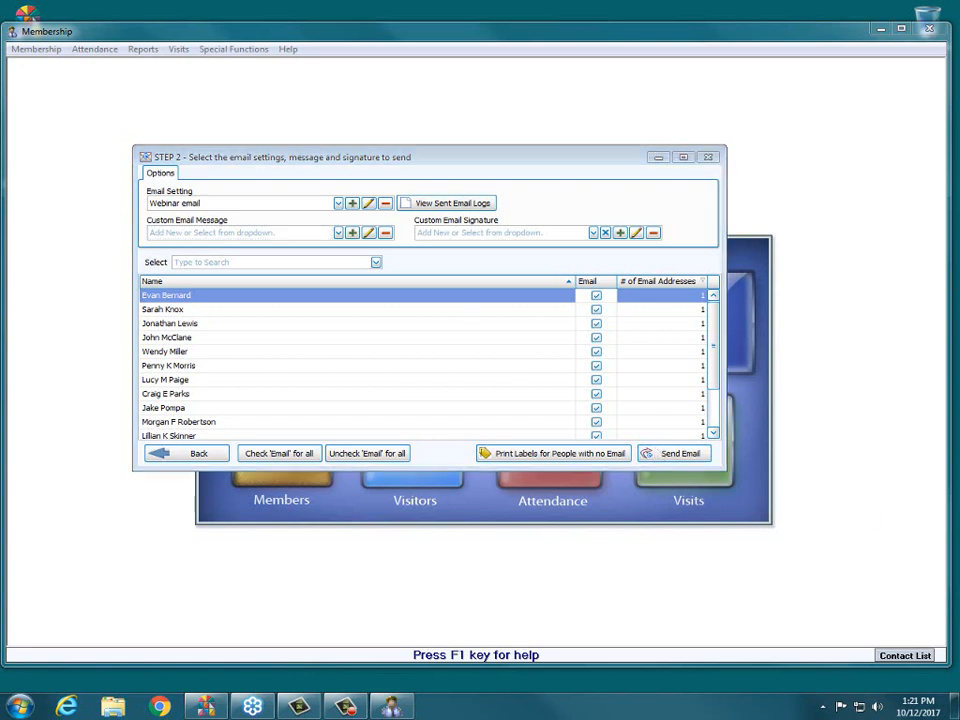
pyautogui.moveTo(401, 203); pyautogui.dragTo(496, 203)
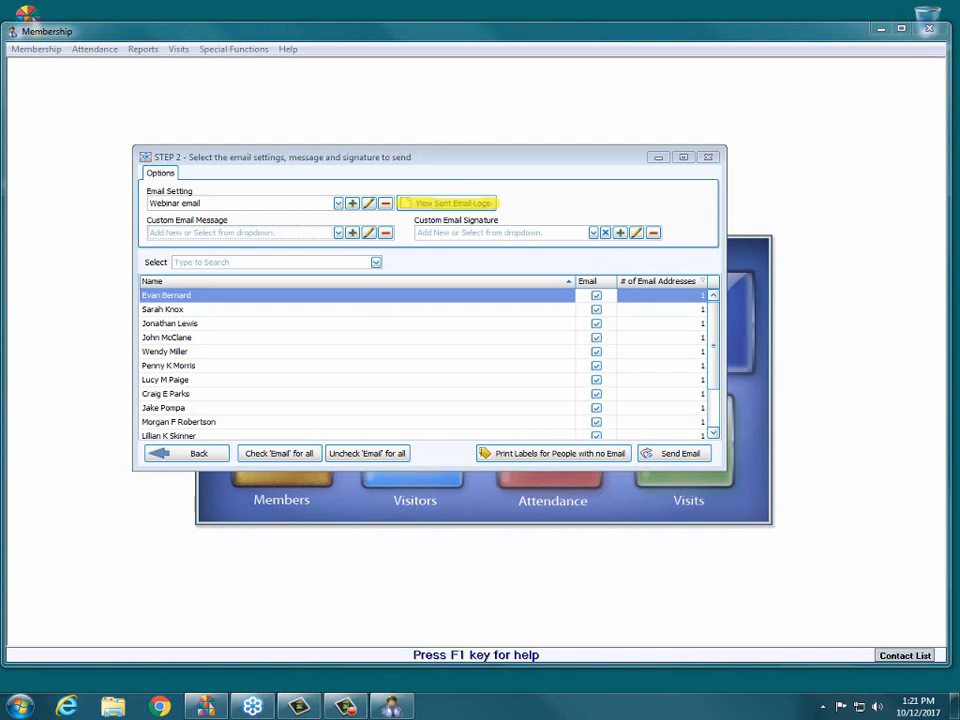
pyautogui.press('Escape')
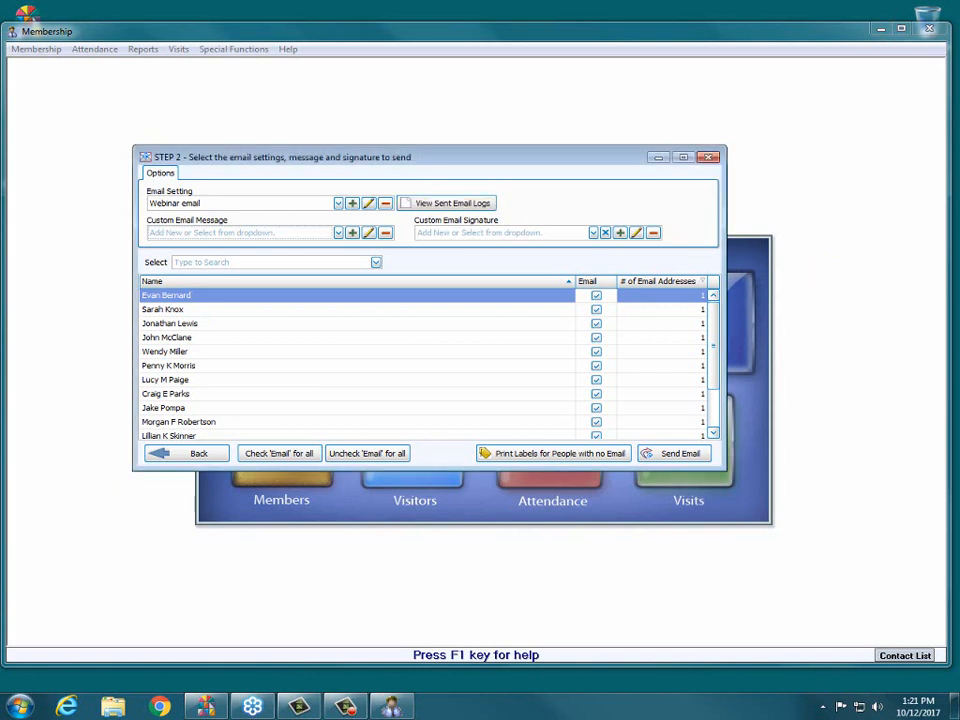
pyautogui.click(452, 204)
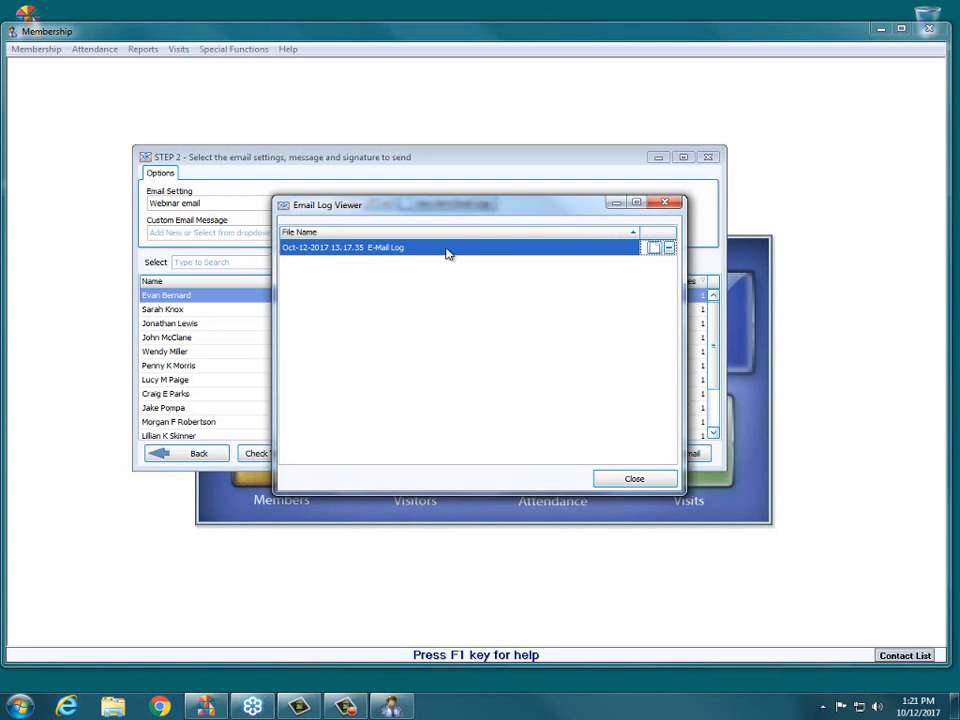
pyautogui.click(655, 250)
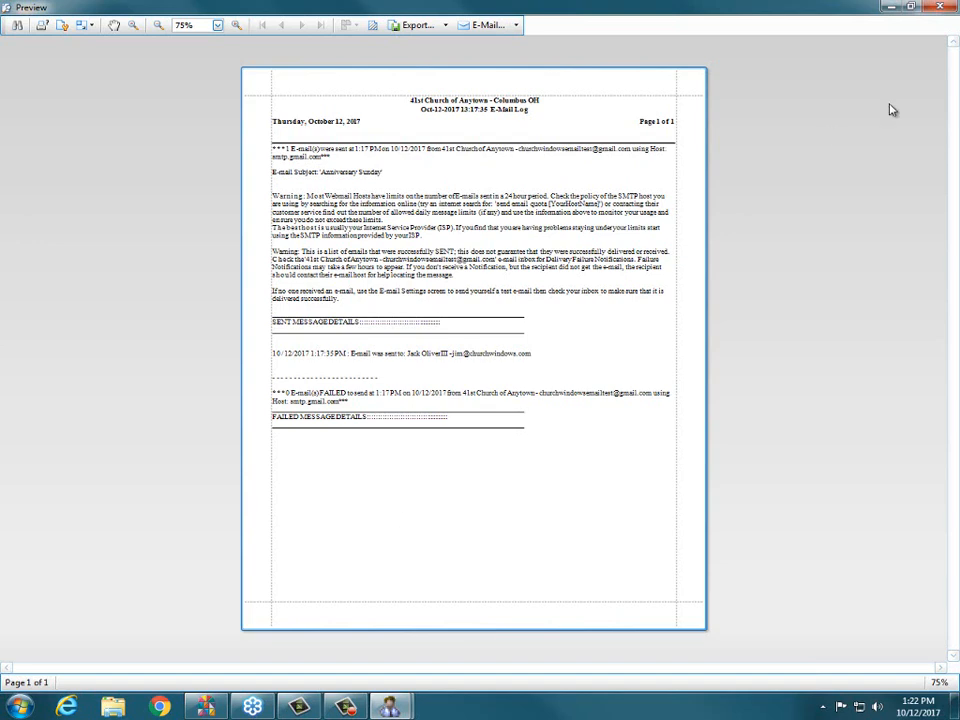
pyautogui.click(940, 7)
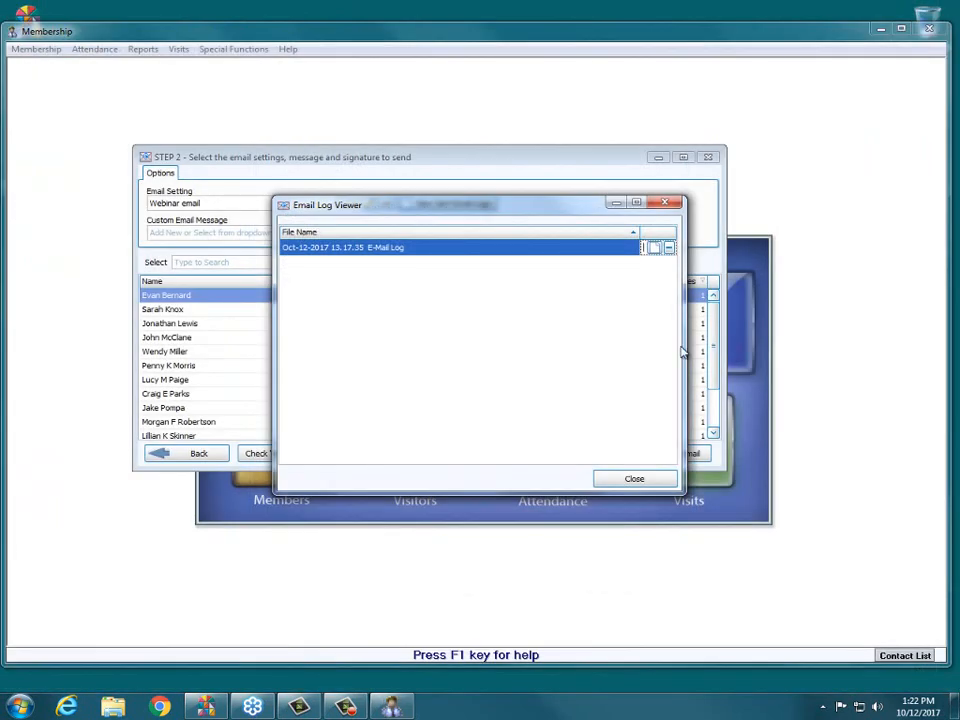
pyautogui.click(664, 203)
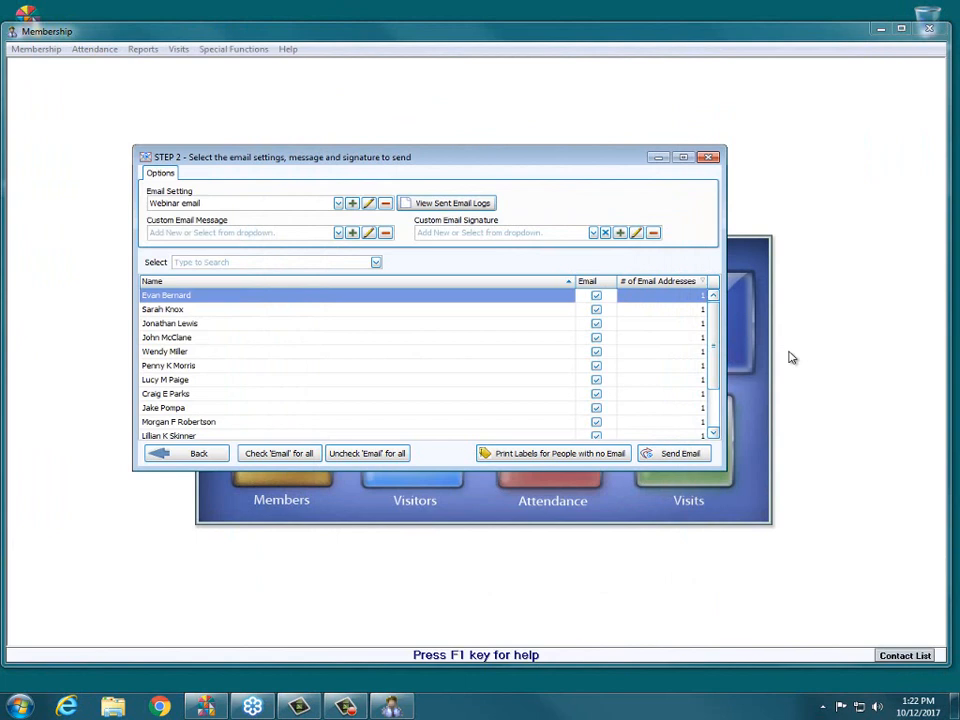